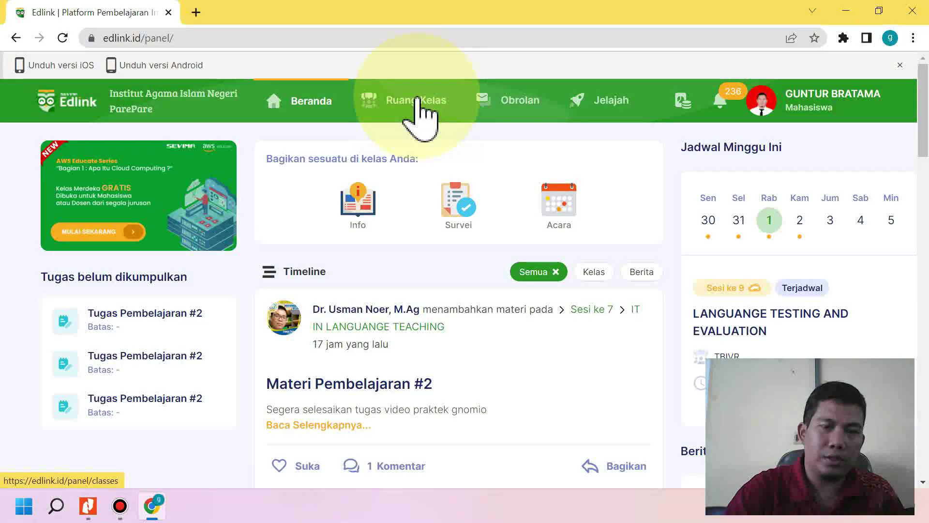
Open the classroom list and switch it to the general (Umum) classes
left_click(417, 99)
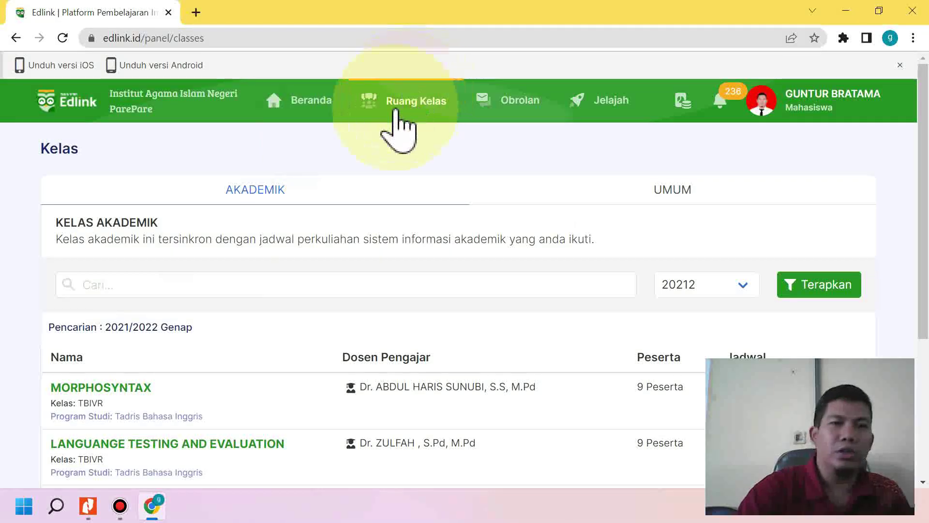
left_click(315, 109)
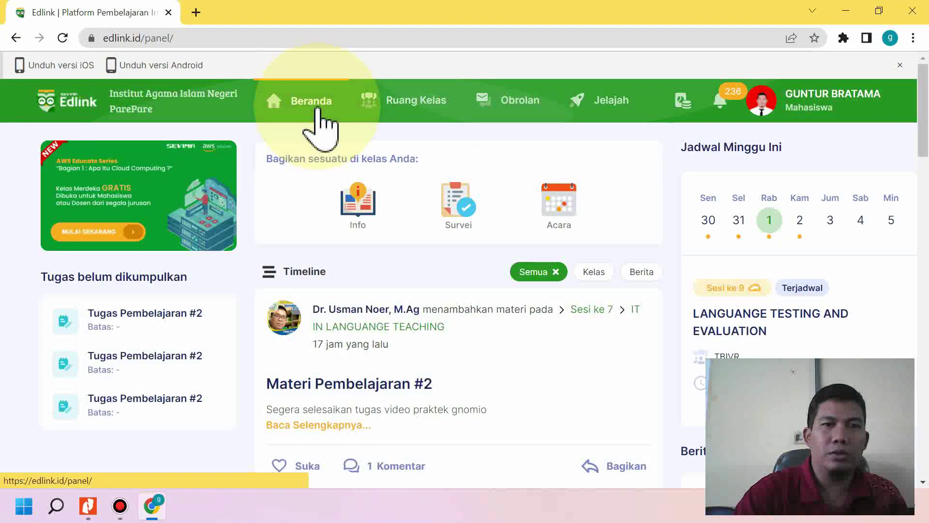
left_click(415, 104)
left_click(647, 199)
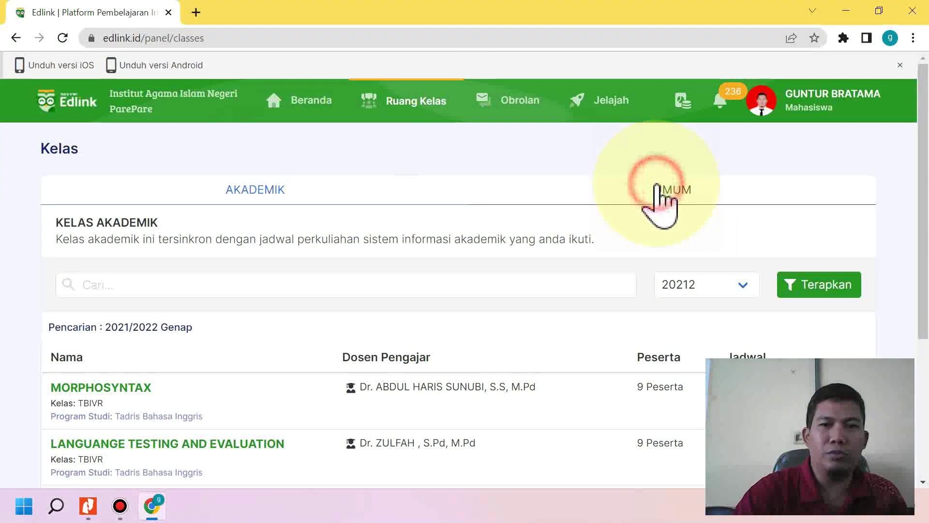
Open the Pasca Tadris Bahasa Inggris class and look through its discussion feed and session list
scroll(154, 417, "down", 2)
scroll(154, 417, "down", 3)
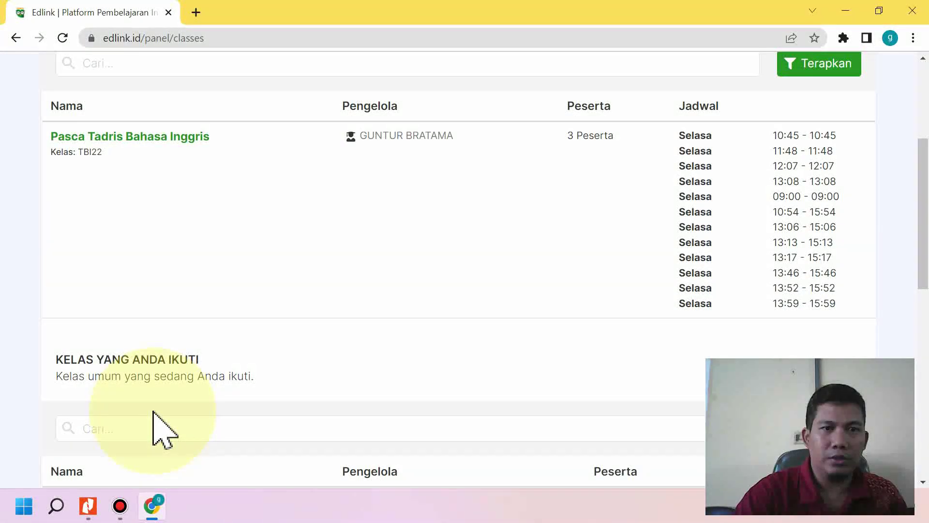
scroll(155, 423, "up", 2)
left_click(151, 208)
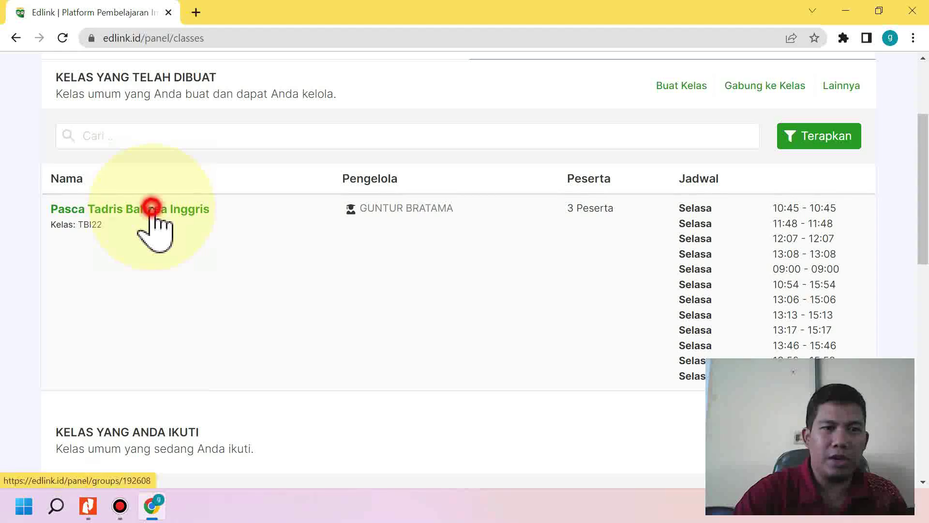
scroll(321, 285, "down", 6)
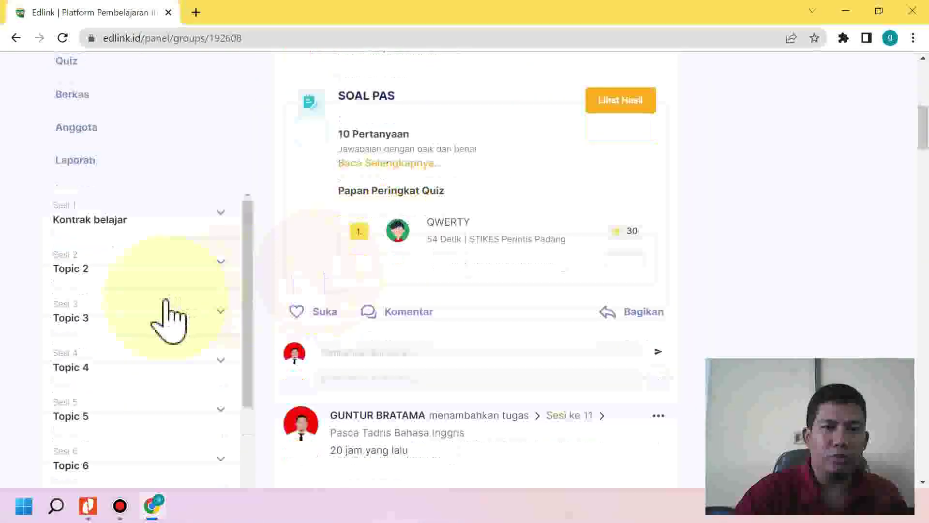
scroll(140, 322, "down", 3)
scroll(116, 322, "up", 3)
scroll(115, 311, "down", 8)
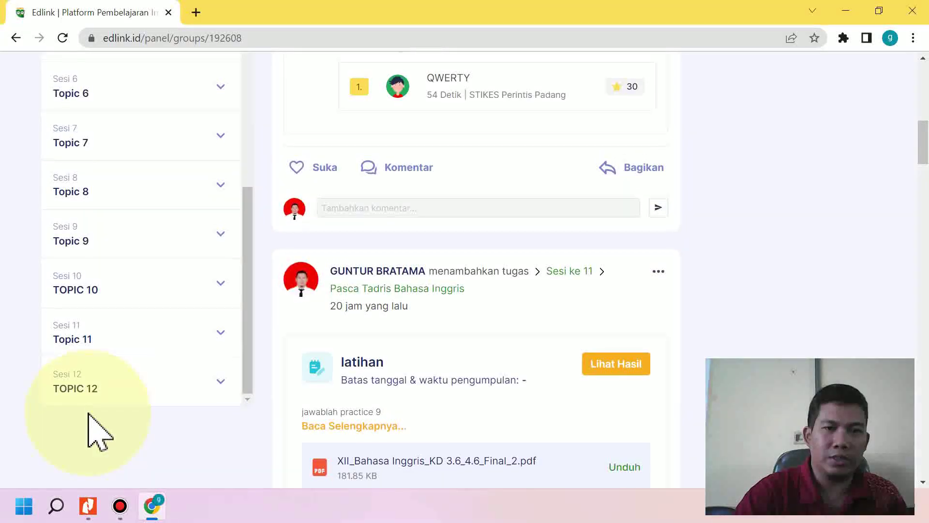
scroll(85, 415, "up", 8)
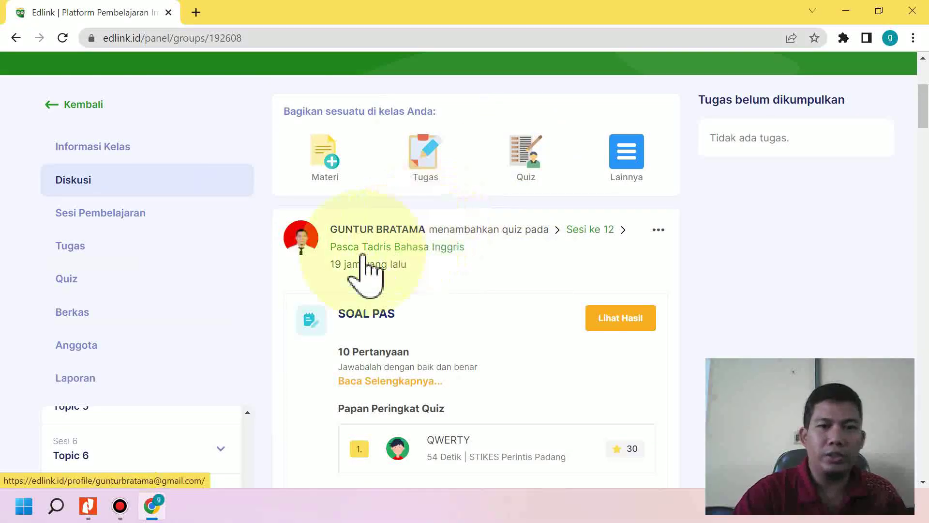
Return to the general class list and reopen the Pasca Tadris Bahasa Inggris class to view its posts
left_click(71, 104)
scroll(271, 254, "down", 2)
scroll(271, 254, "up", 3)
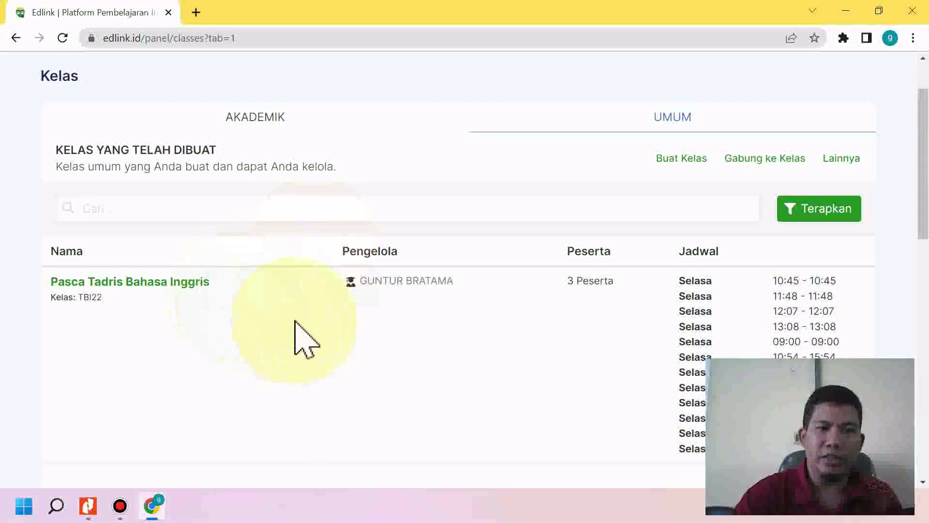
left_click(190, 280)
scroll(332, 342, "down", 8)
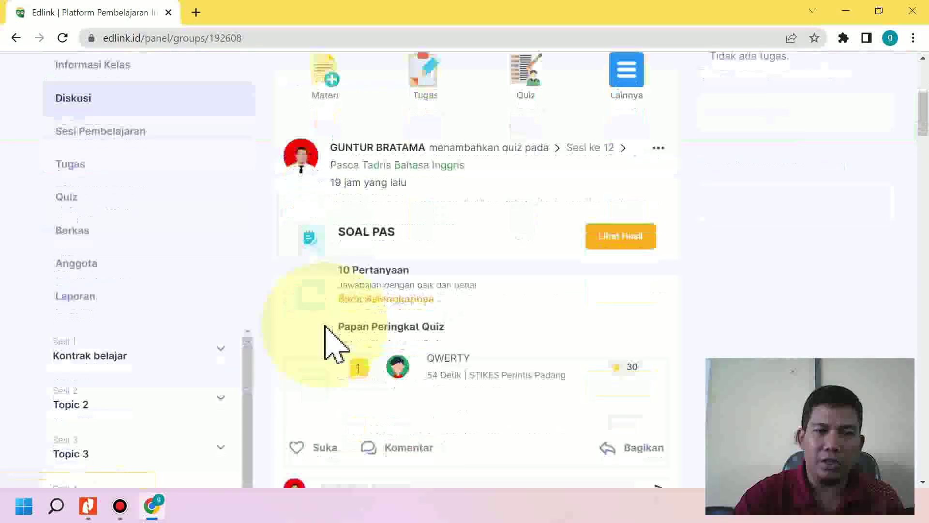
scroll(317, 350, "down", 6)
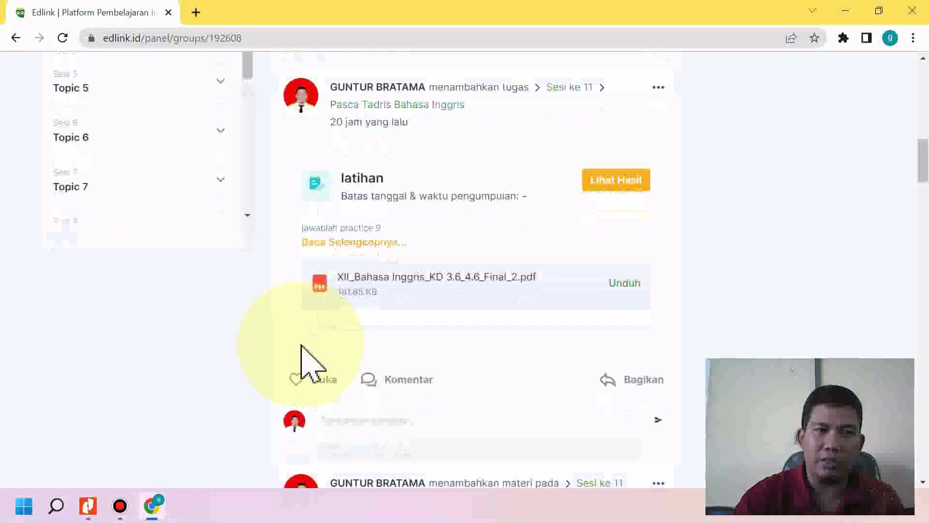
Expand the Topic 7 session and open Tugas Pembelajaran #2 to review its details
left_click(78, 138)
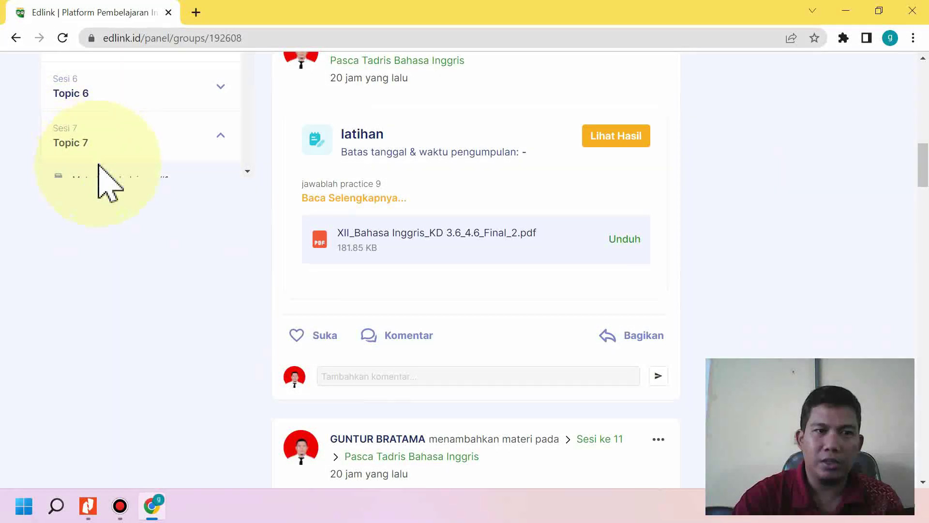
scroll(99, 167, "down", 2)
left_click(130, 72)
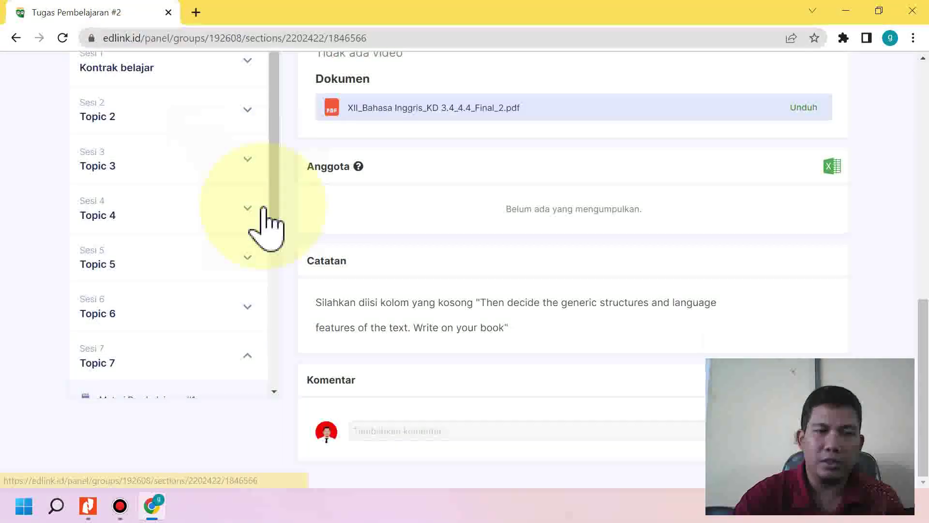
scroll(266, 256, "up", 5)
scroll(266, 251, "up", 4)
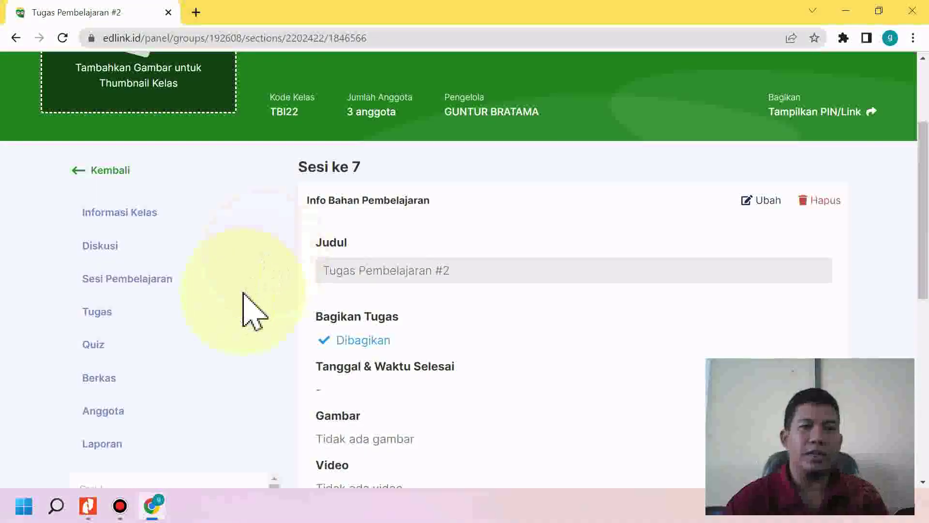
Leave the assignment and show the general (Umum) classes in the classroom list
left_click(97, 174)
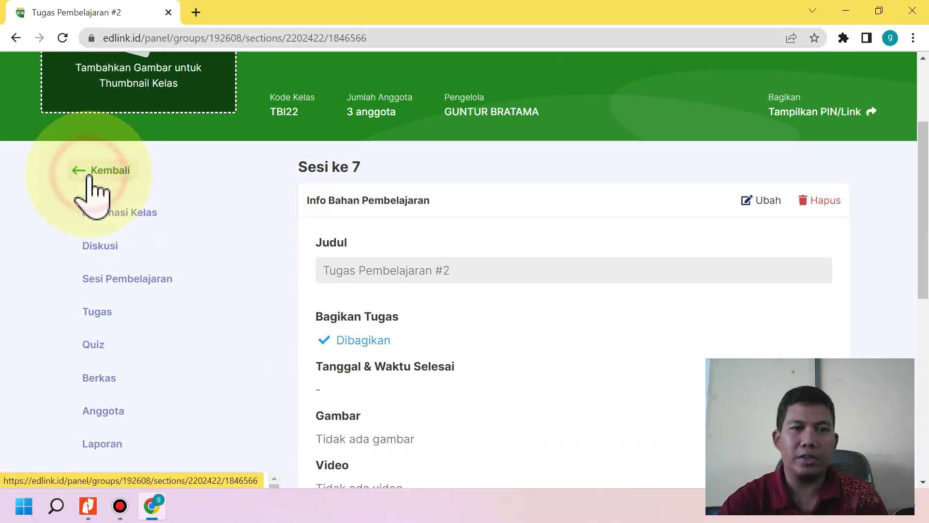
scroll(112, 358, "up", 3)
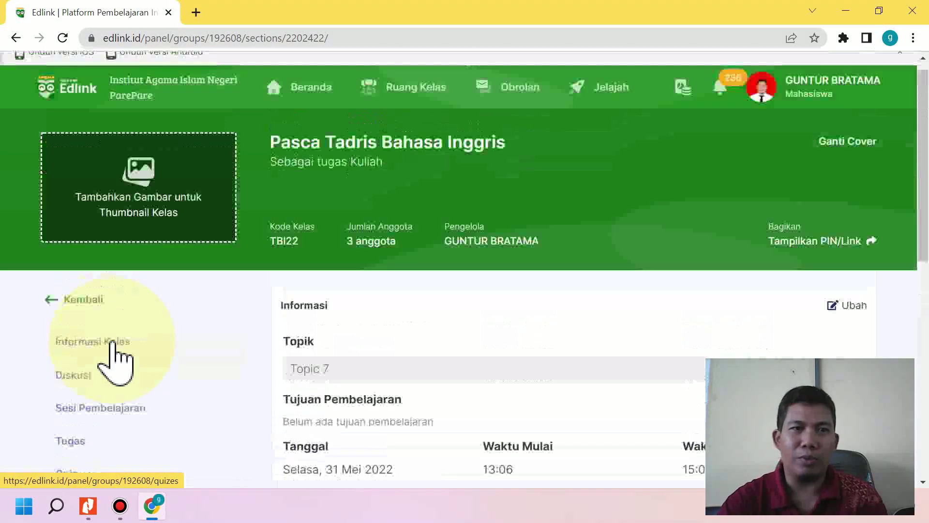
left_click(404, 103)
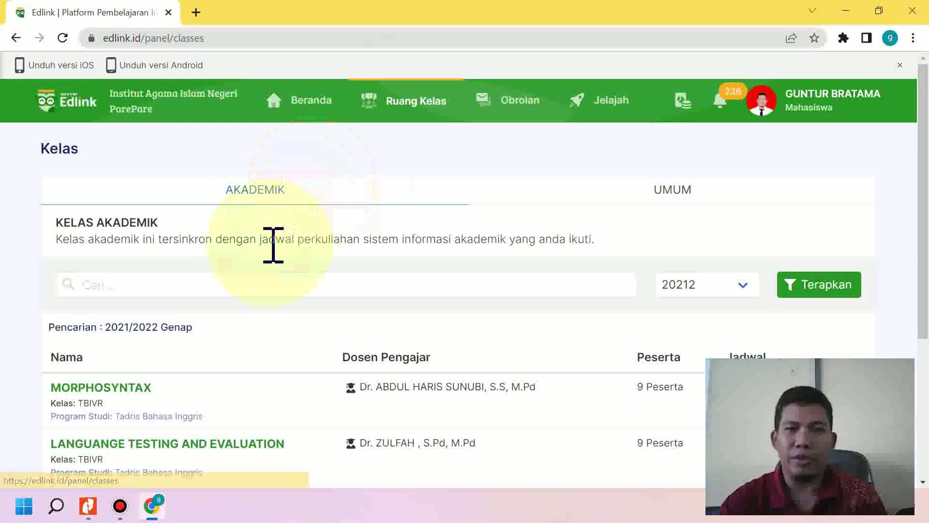
left_click(661, 195)
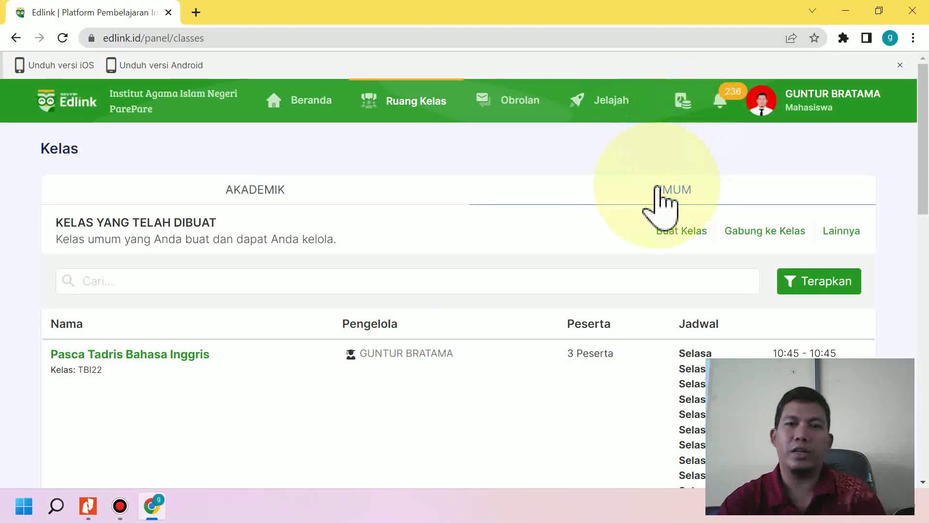
left_click(687, 200)
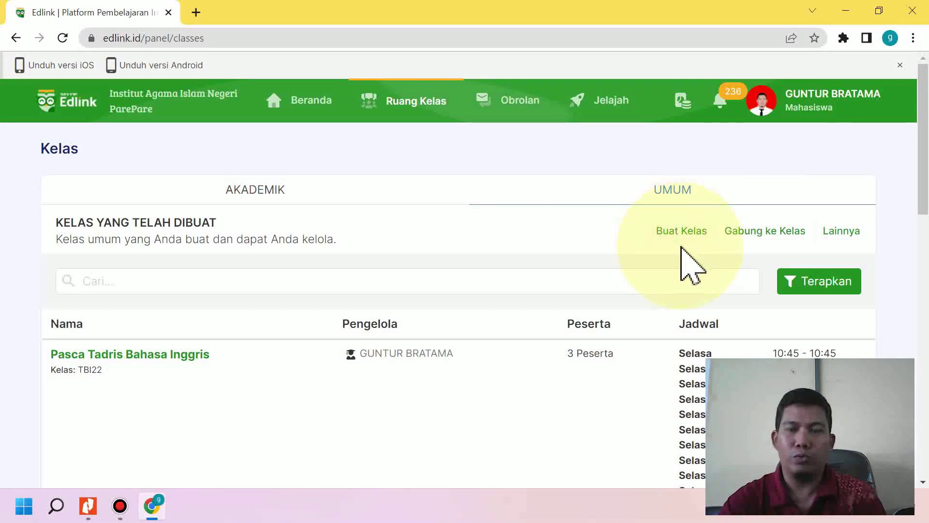
Start a new general class with the course name "BAhasa Inggris"
left_click(674, 233)
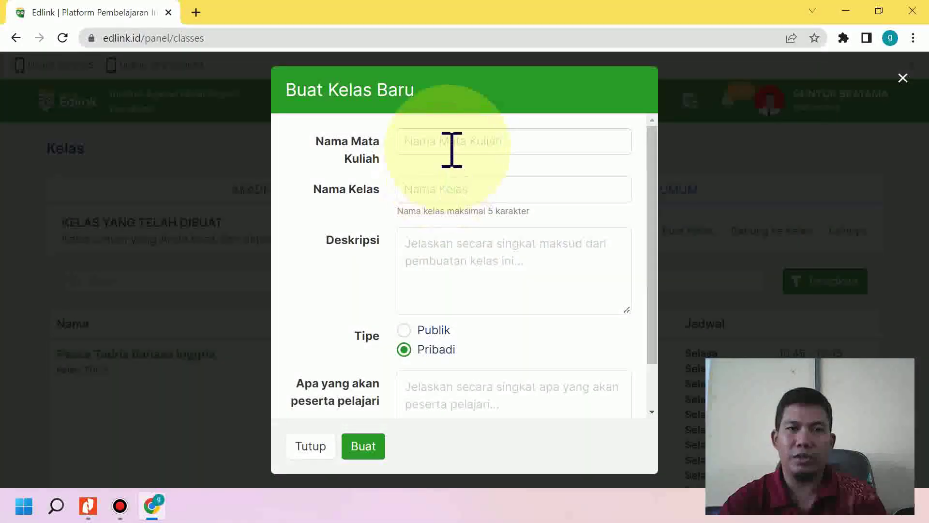
left_click(450, 146)
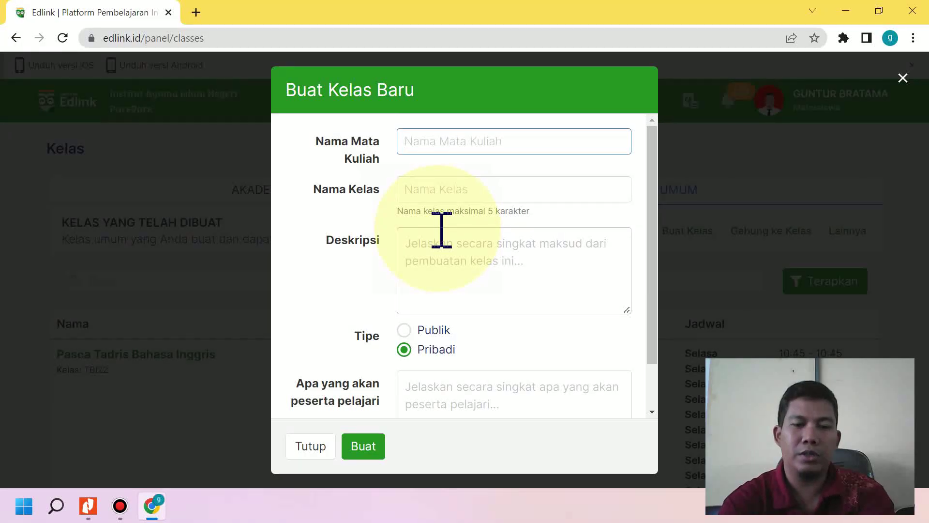
type("BAh")
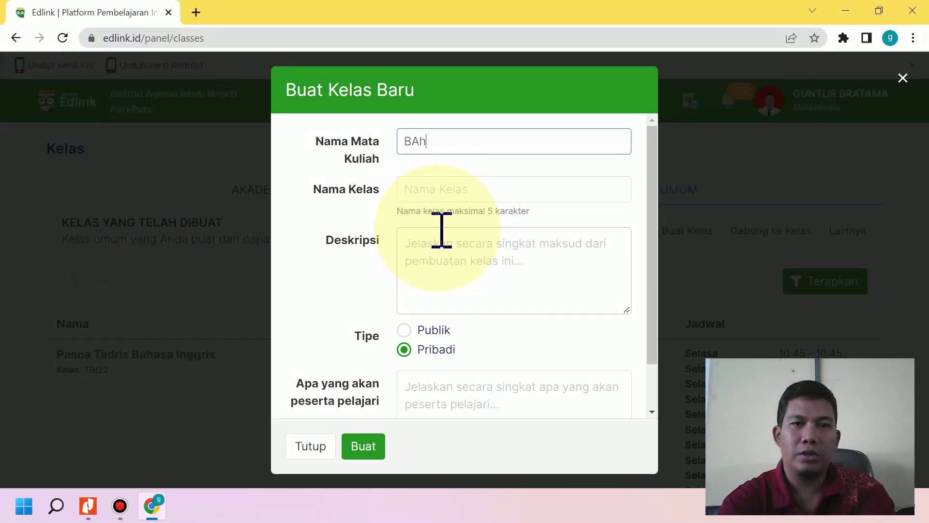
type("asa Inggris")
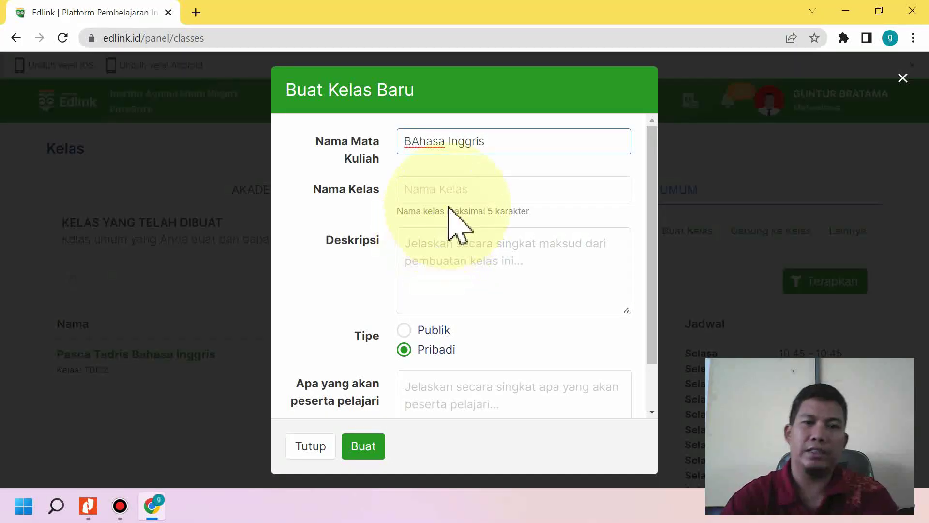
Set the new class's name to XIIPA
left_click(452, 184)
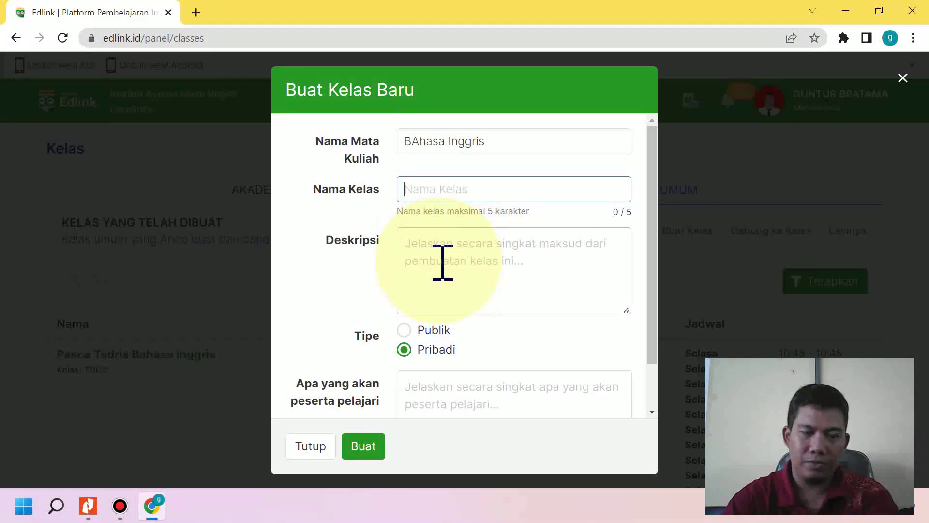
type("Kelas")
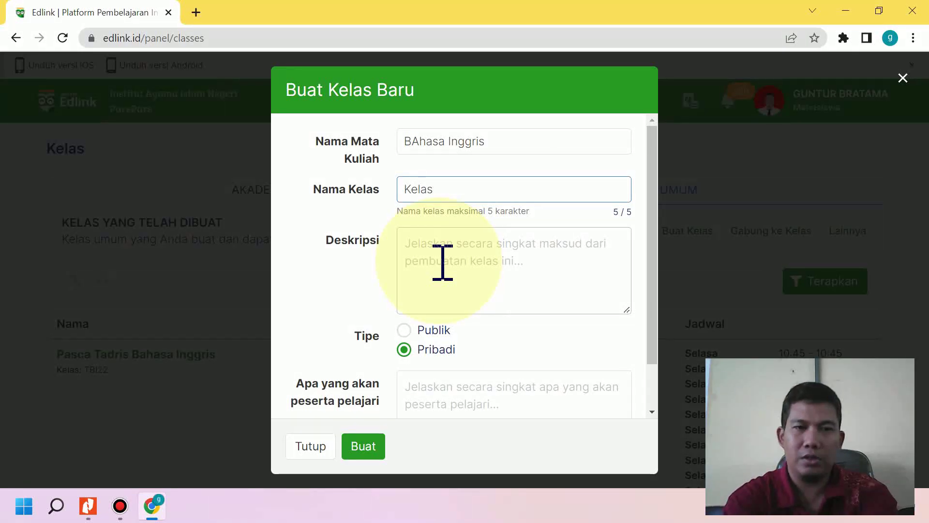
left_click_drag(452, 189, 356, 213)
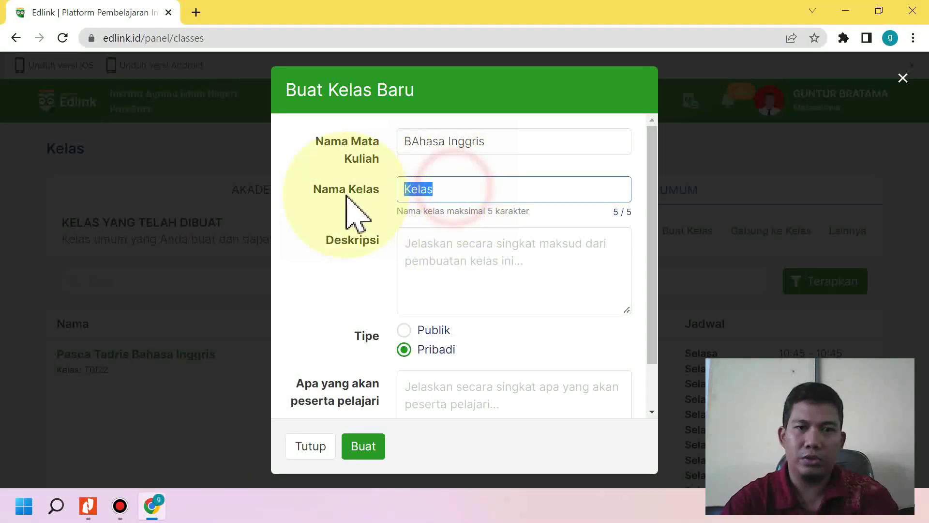
key("BackSpace")
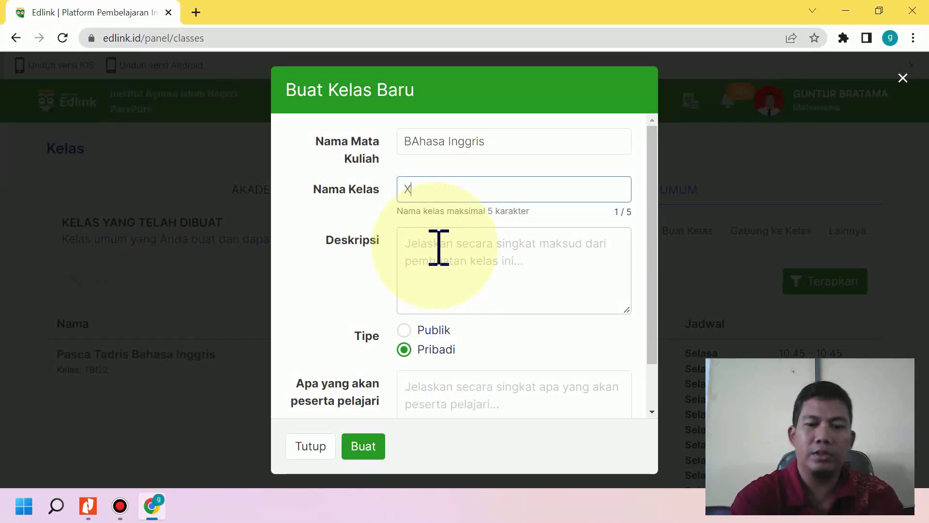
type("XIIPA")
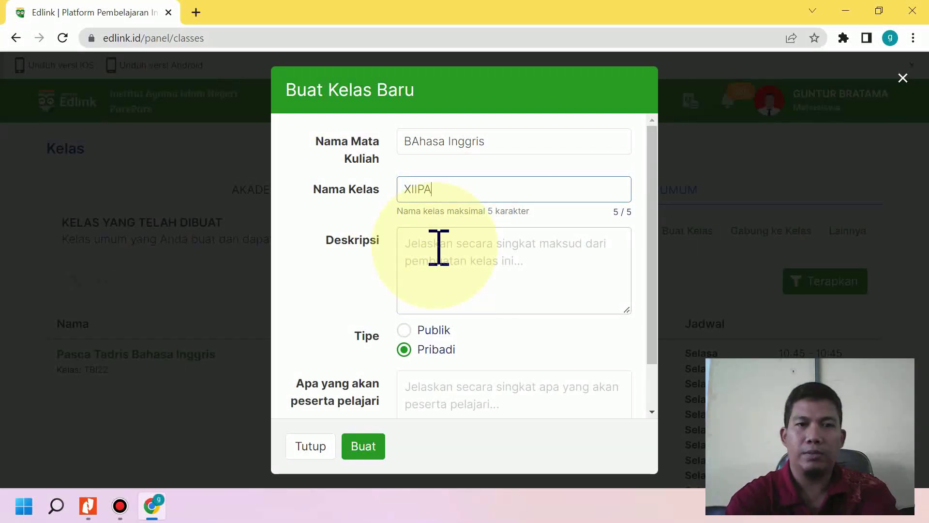
Try the Publik type for the new class and set it back to Pribadi
left_click(475, 321)
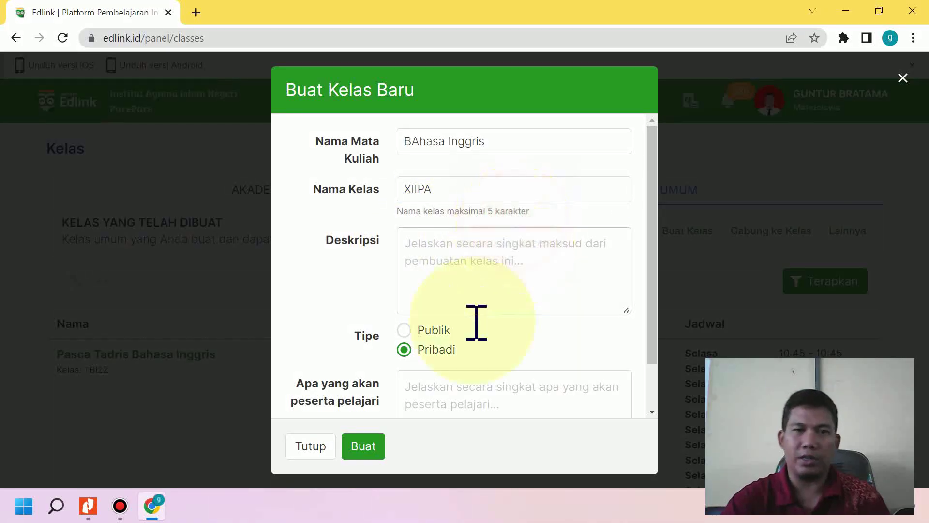
left_click(477, 266)
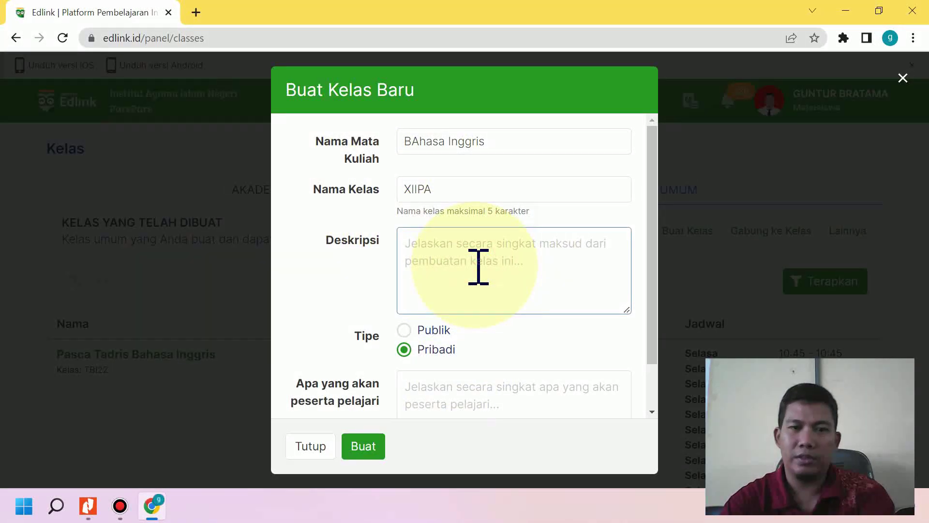
scroll(478, 266, "down", 1)
left_click(404, 296)
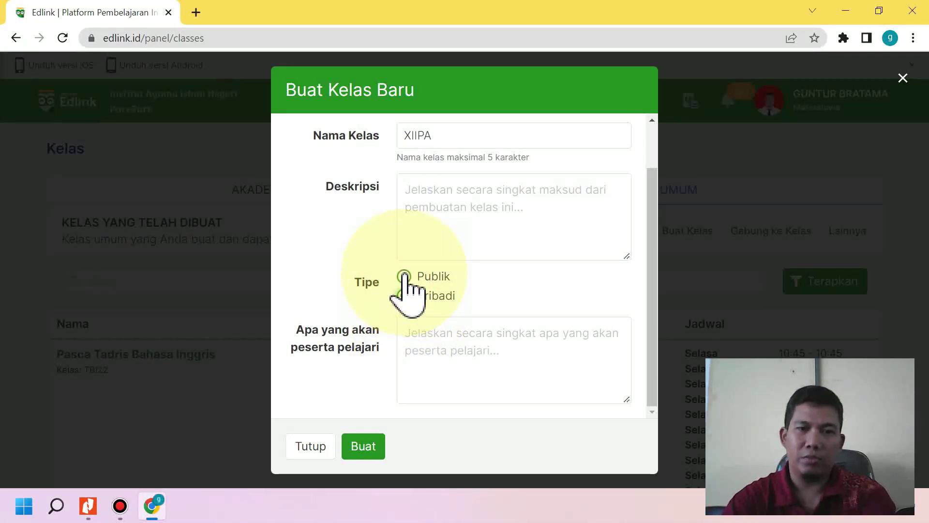
left_click(405, 276)
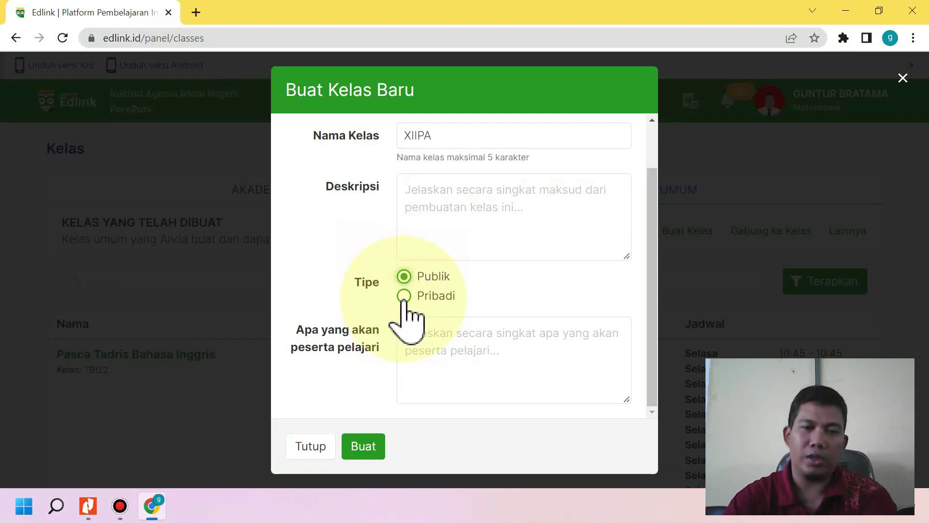
left_click(404, 297)
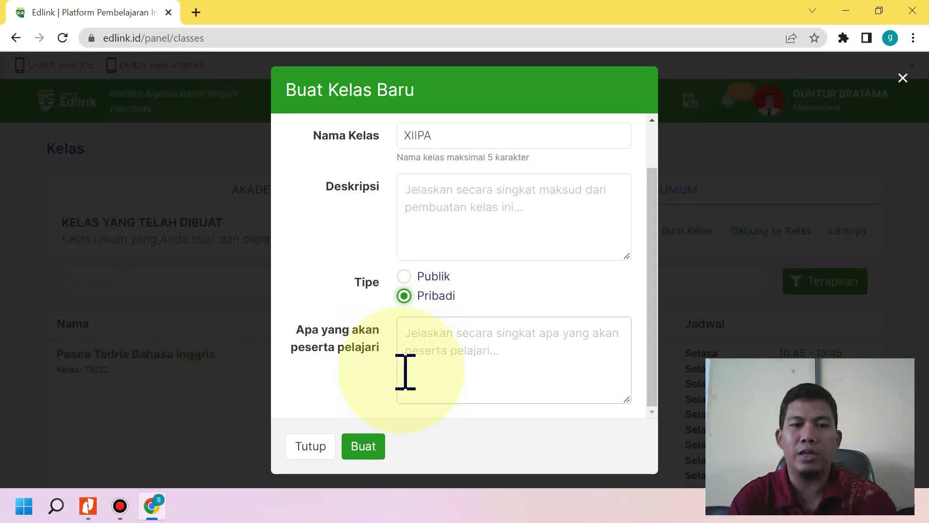
Describe the new class as "Hanya sebagai latihan mengelola kelas di edlink" and create it
left_click(367, 442)
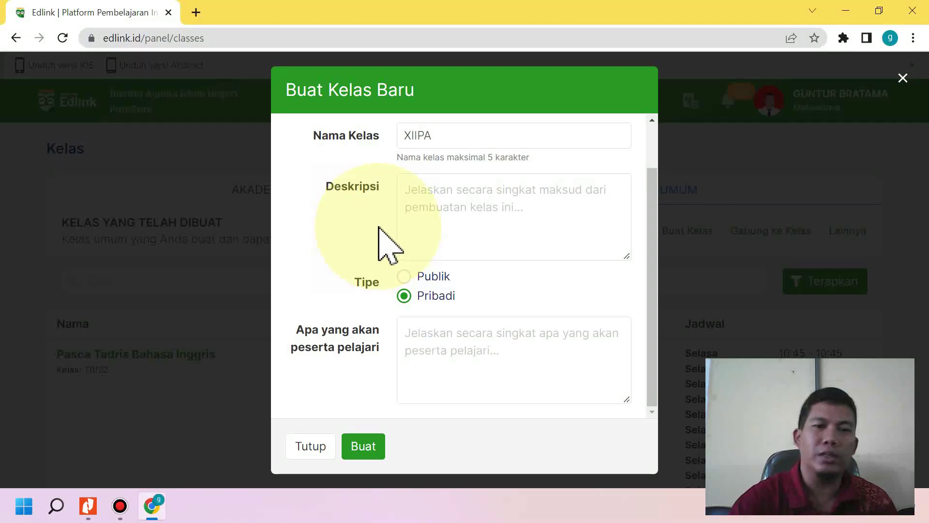
left_click(444, 204)
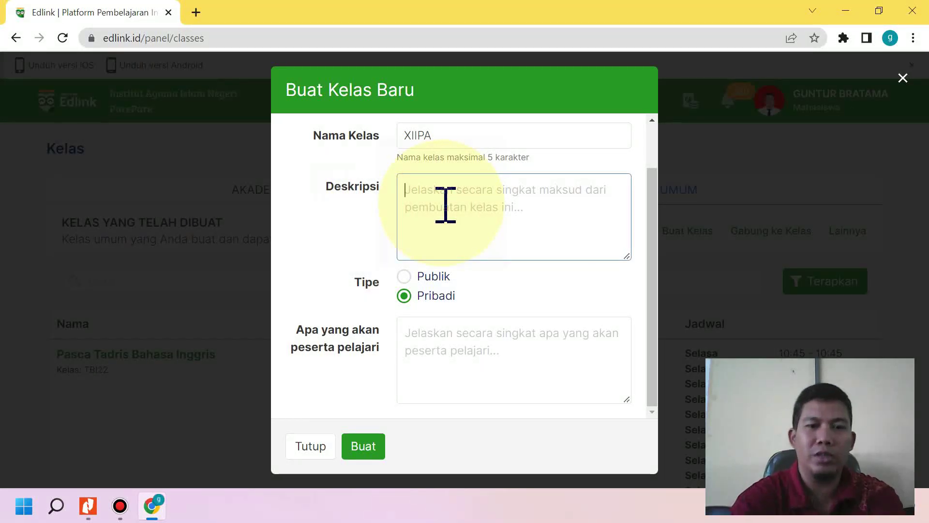
type("Hanya")
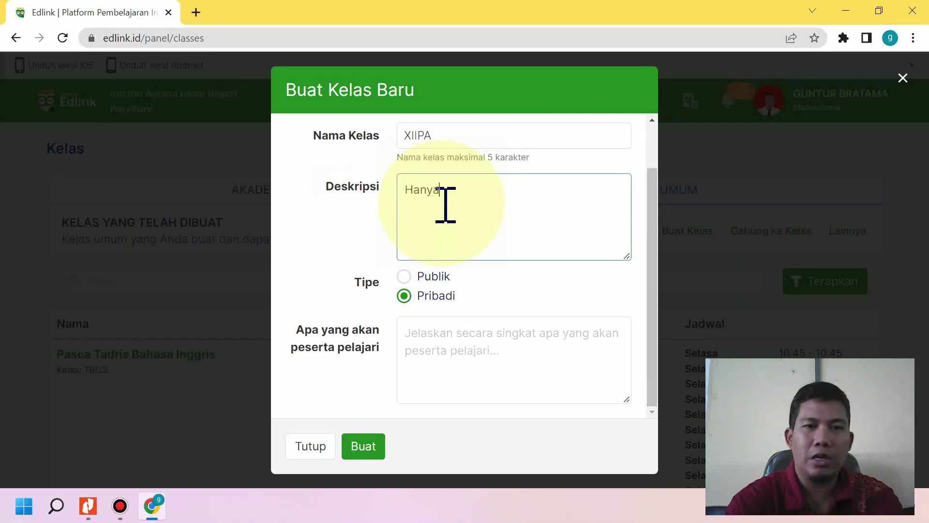
type(" sebagai")
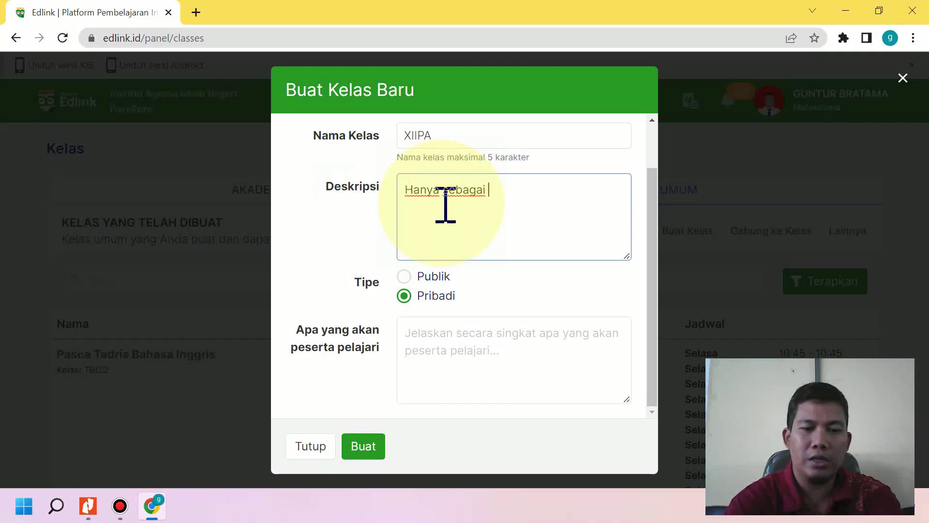
type(" latihan")
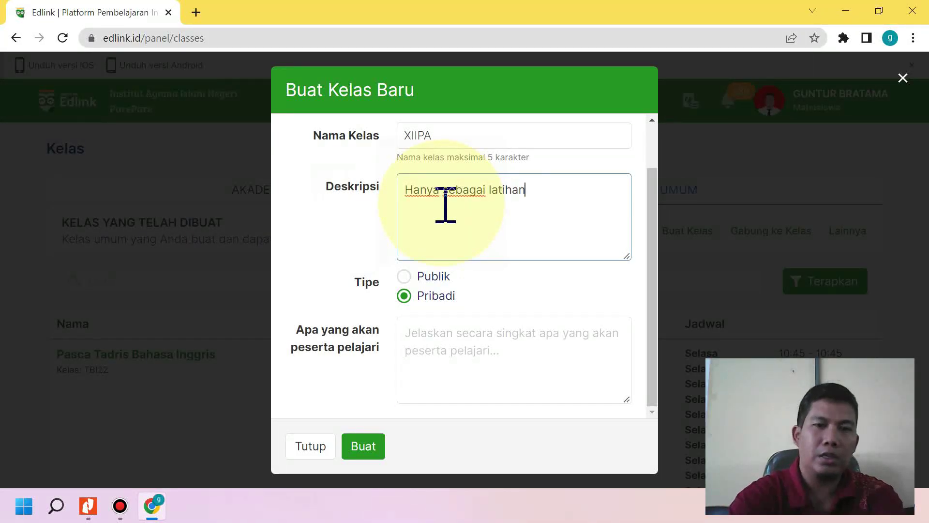
type(" mebge")
key("BackSpace")
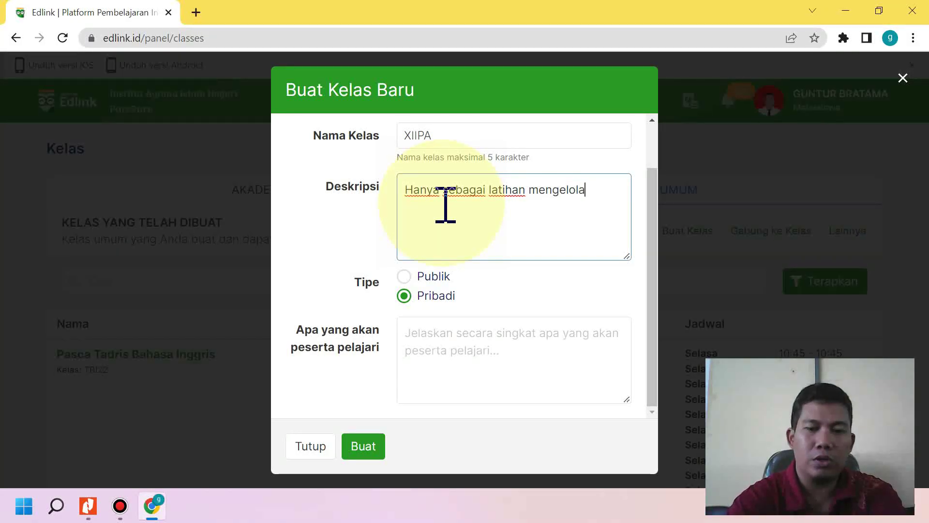
type("kelas")
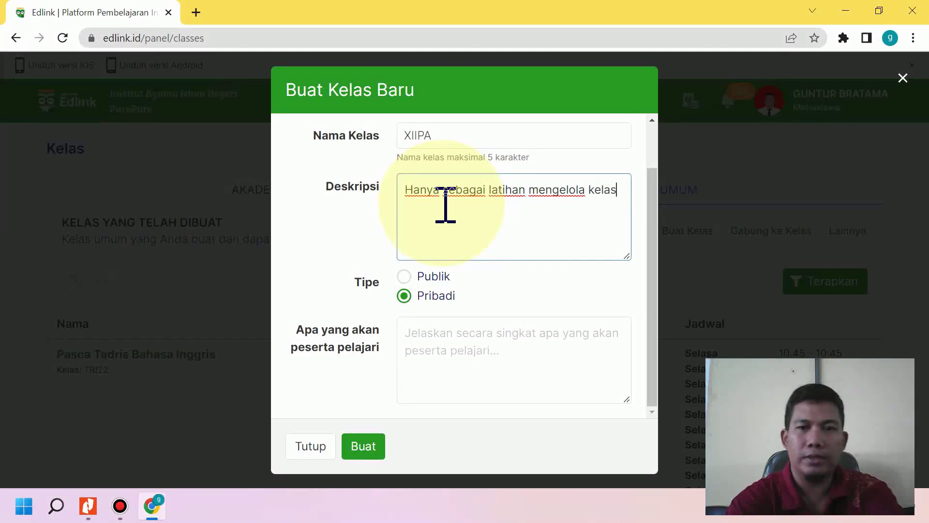
type(" di edlink")
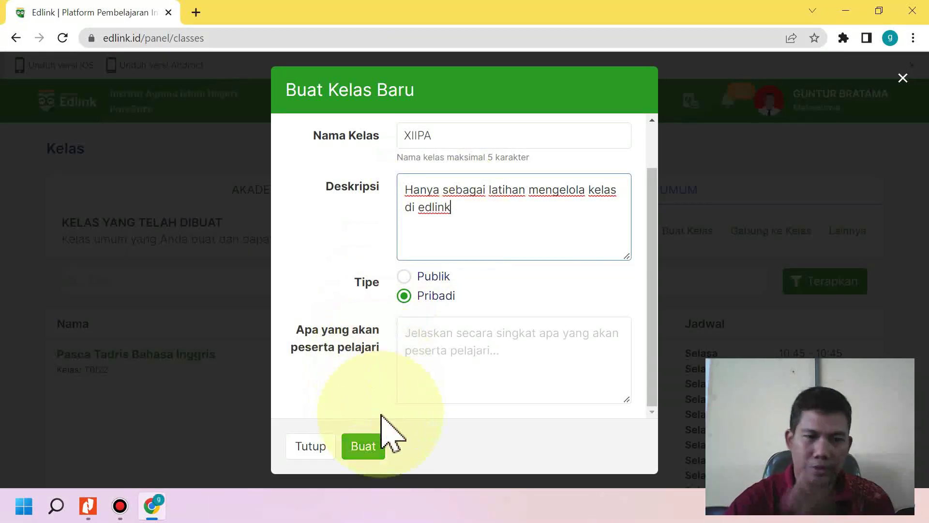
left_click(364, 446)
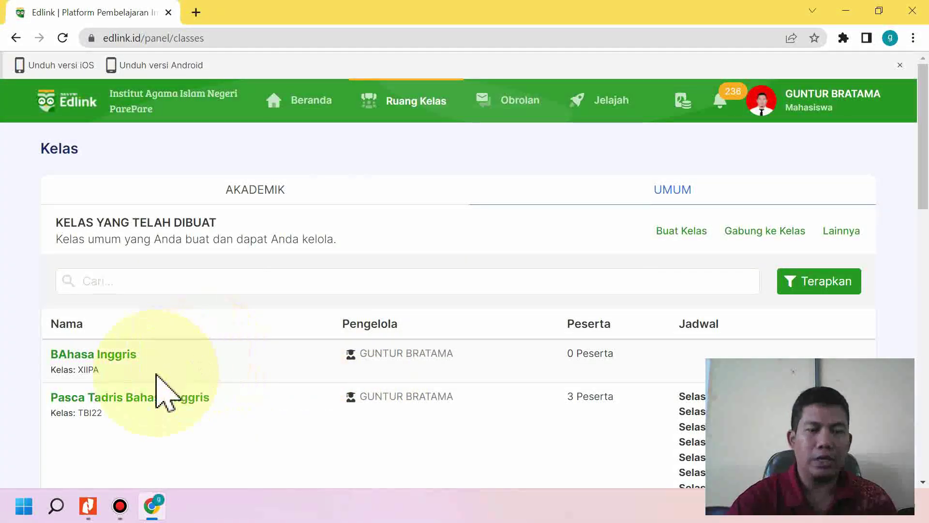
Open the new BAhasa Inggris class XIIPA from the list of created classes
scroll(159, 380, "down", 3)
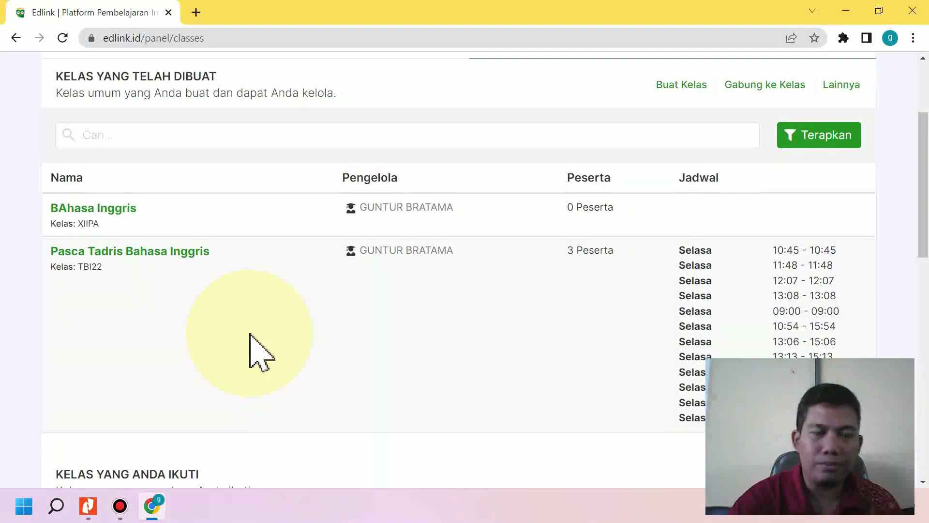
scroll(248, 355, "down", 3)
scroll(249, 383, "up", 3)
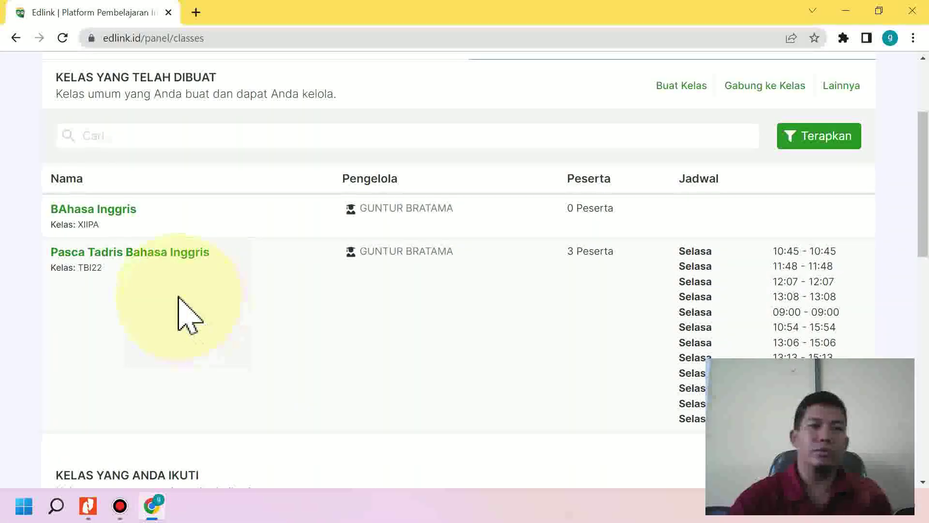
left_click(110, 210)
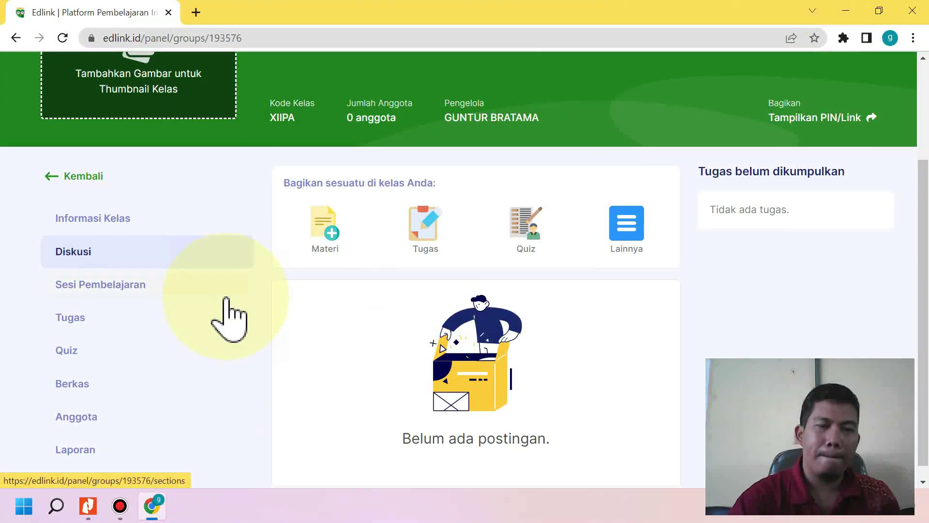
Look through the class's Sesi Pembelajaran, Quiz and Tugas sections and return to Diskusi
scroll(227, 303, "down", 1)
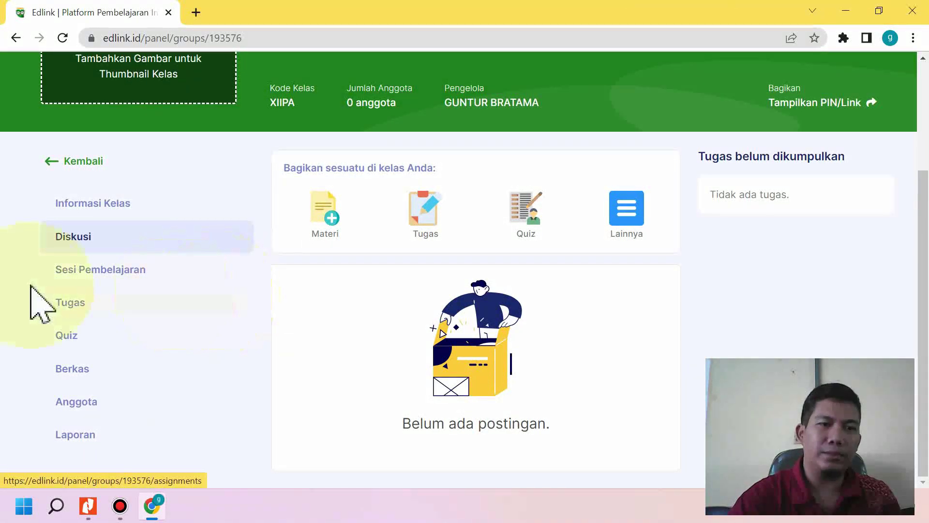
left_click(81, 272)
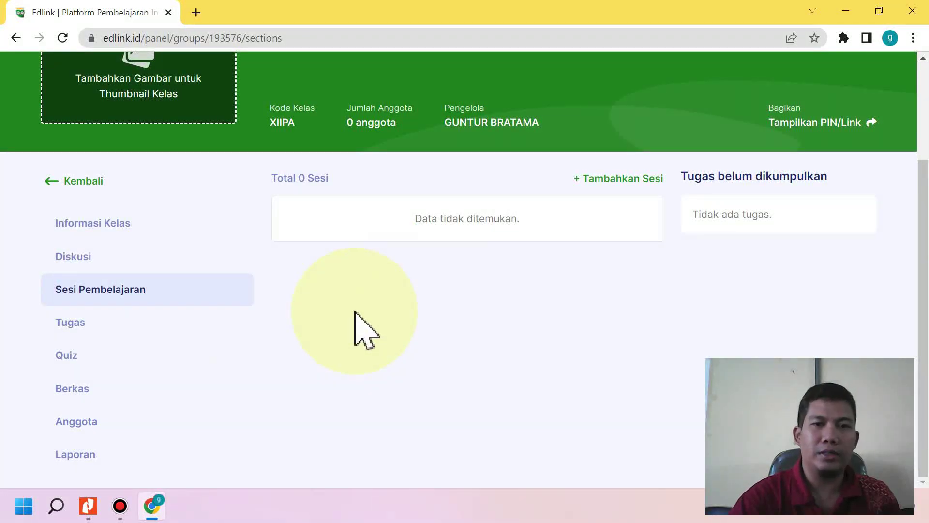
left_click(75, 255)
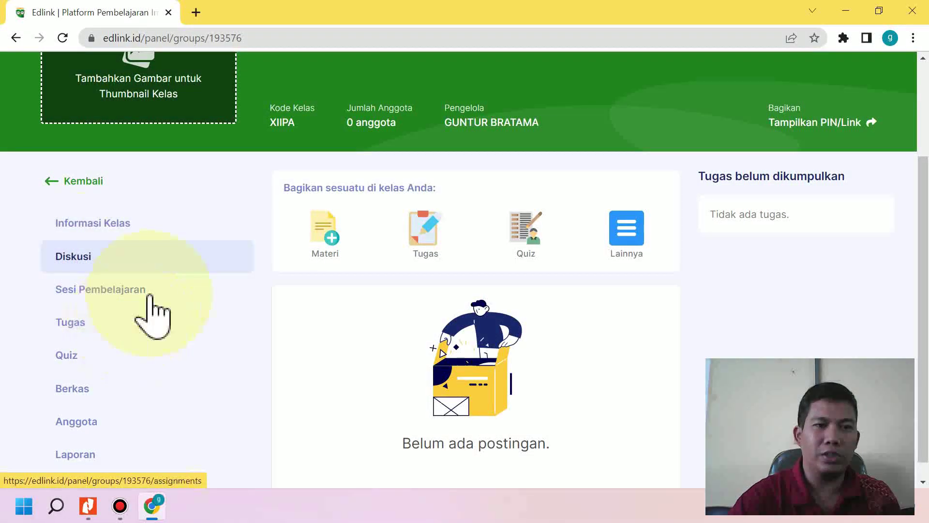
left_click(119, 296)
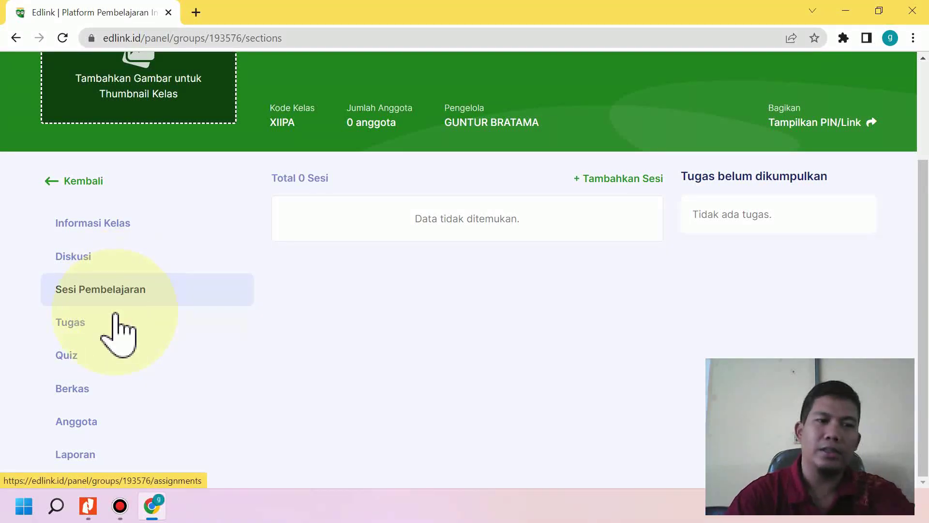
left_click(71, 360)
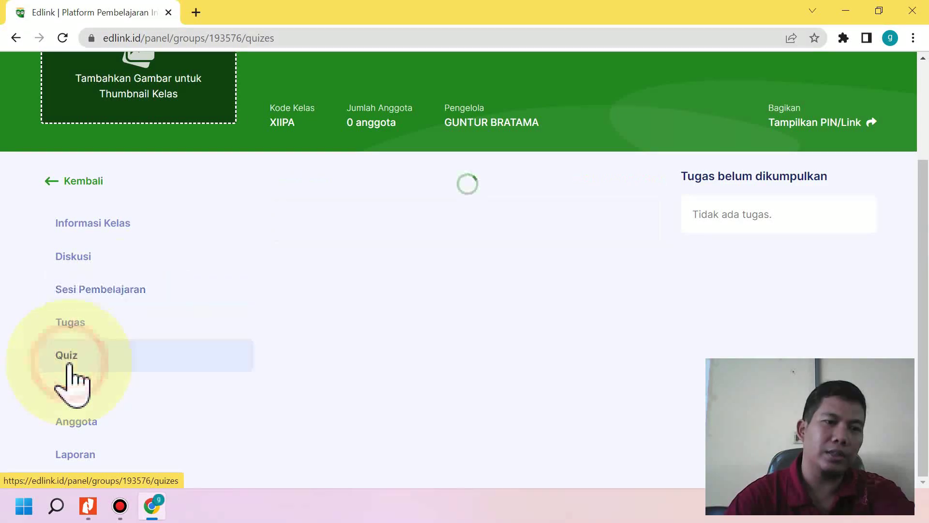
left_click(82, 325)
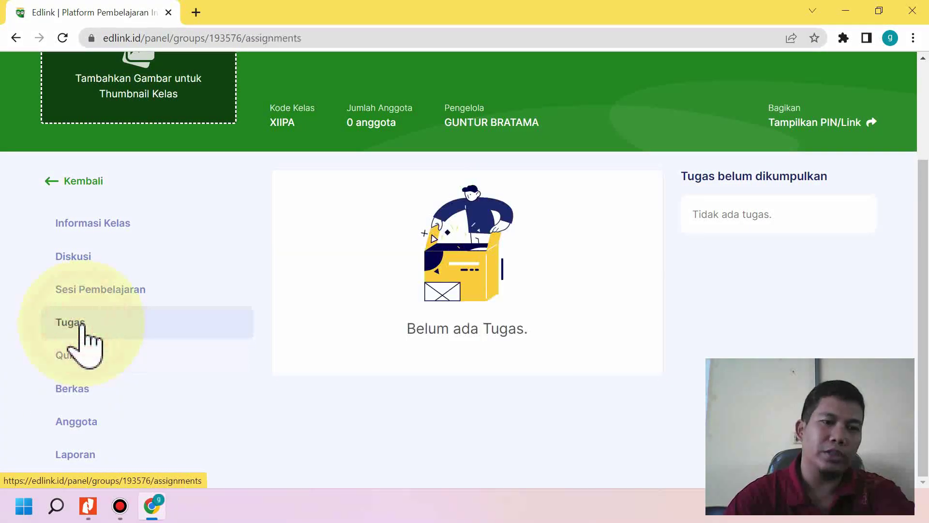
left_click(95, 293)
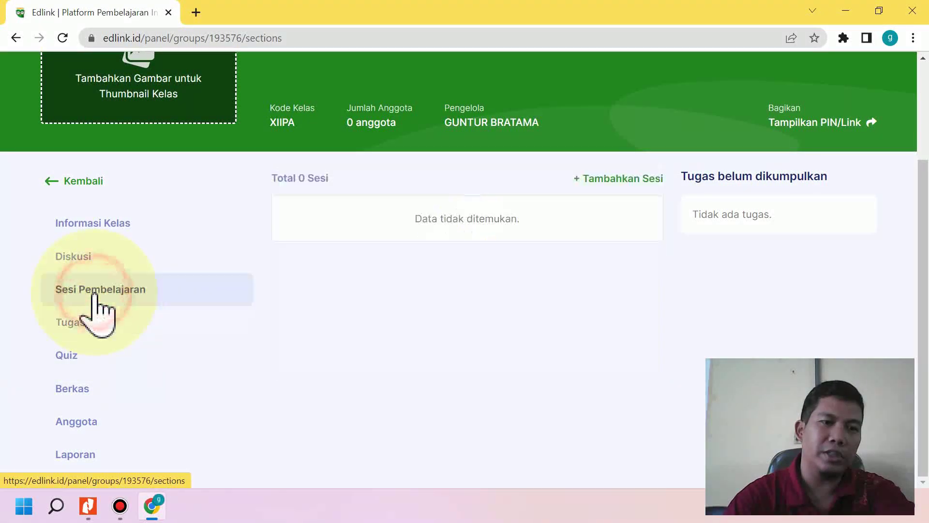
left_click(89, 266)
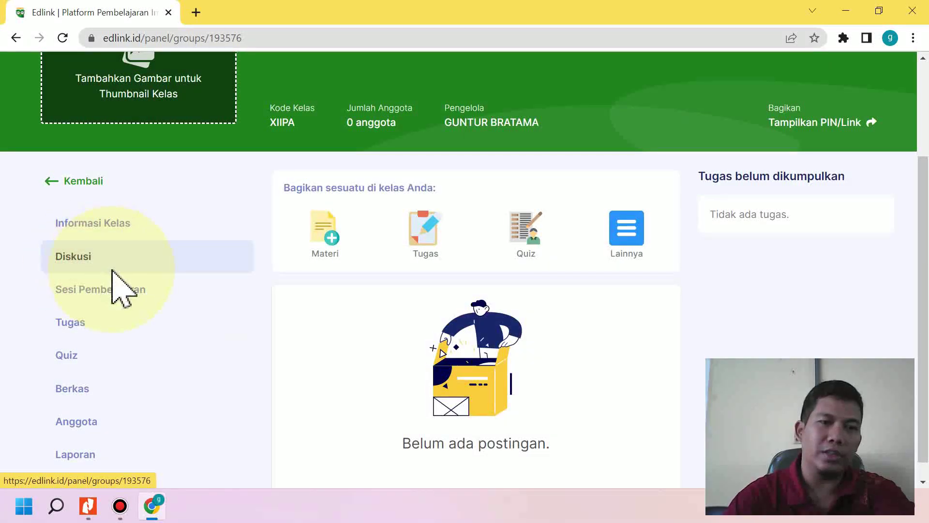
Examine the session choices offered when sharing a Materi in the class discussion, and leave without saving the material
left_click(327, 242)
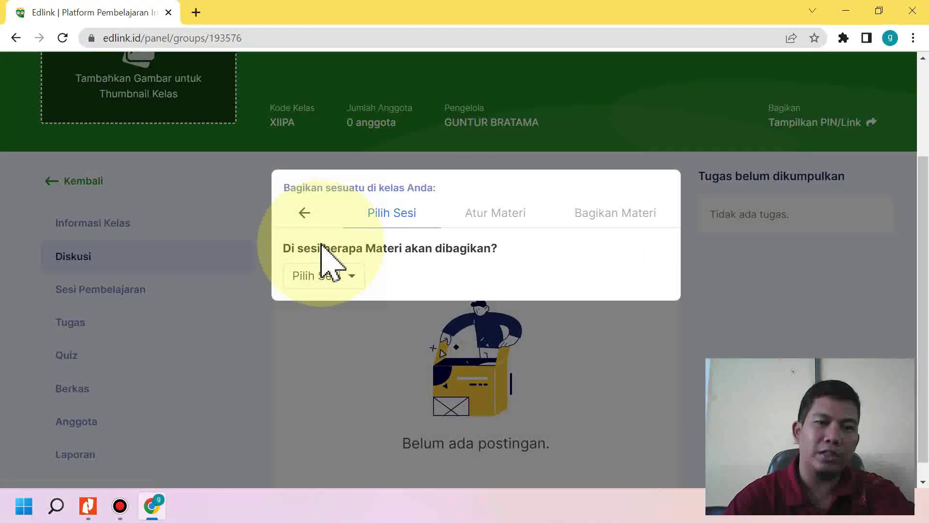
left_click(318, 275)
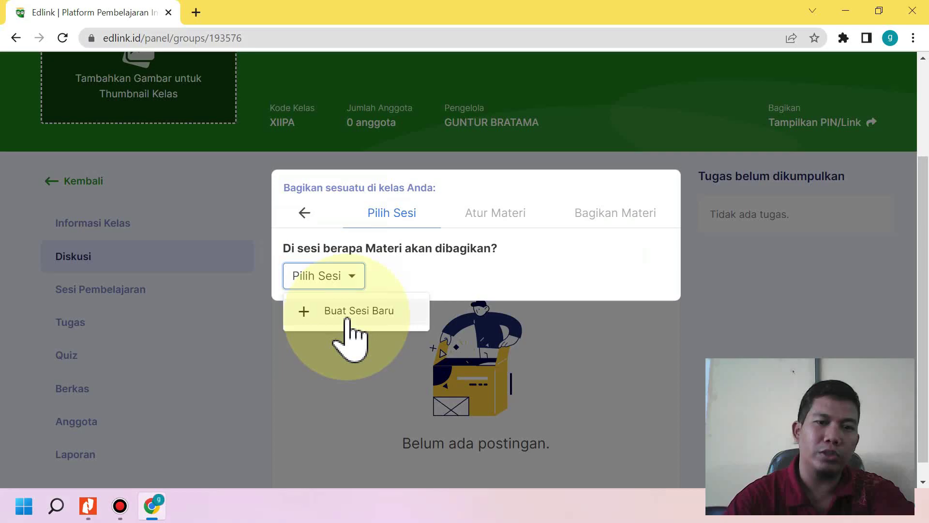
left_click(623, 254)
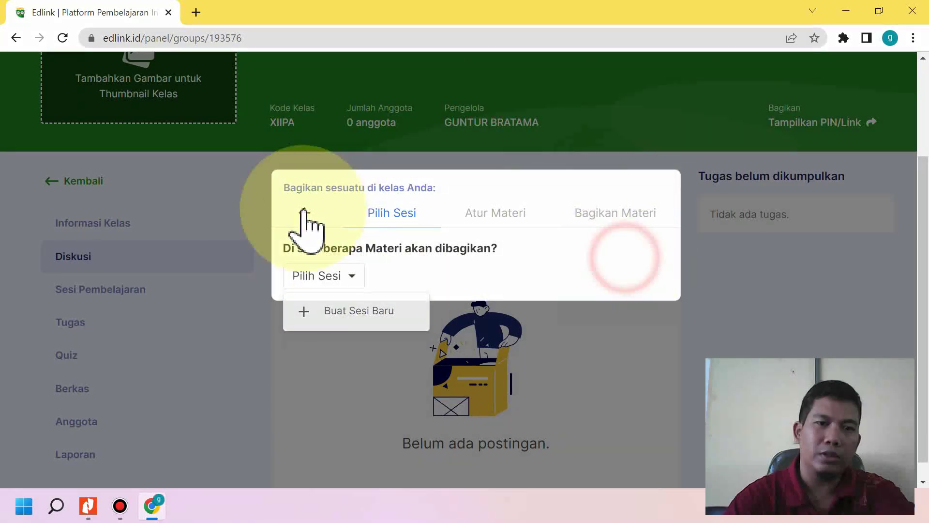
left_click(294, 207)
left_click(593, 305)
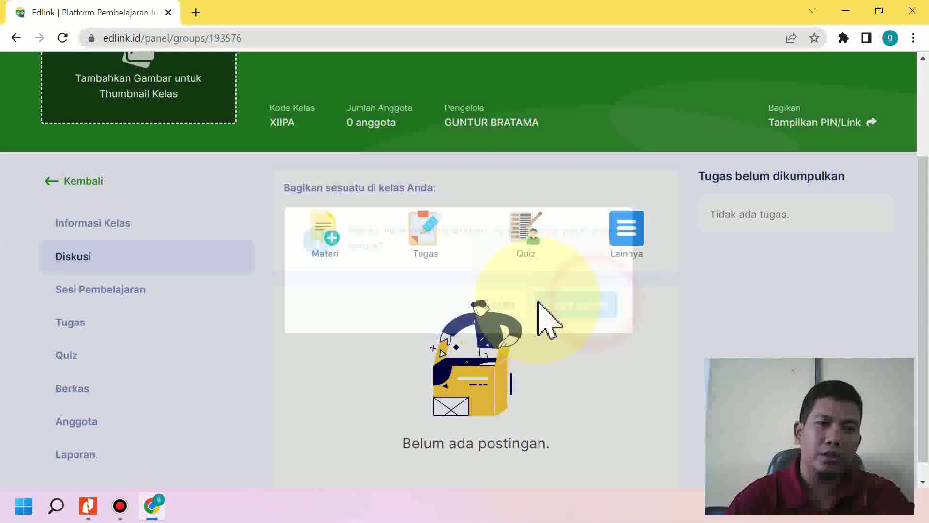
left_click(75, 257)
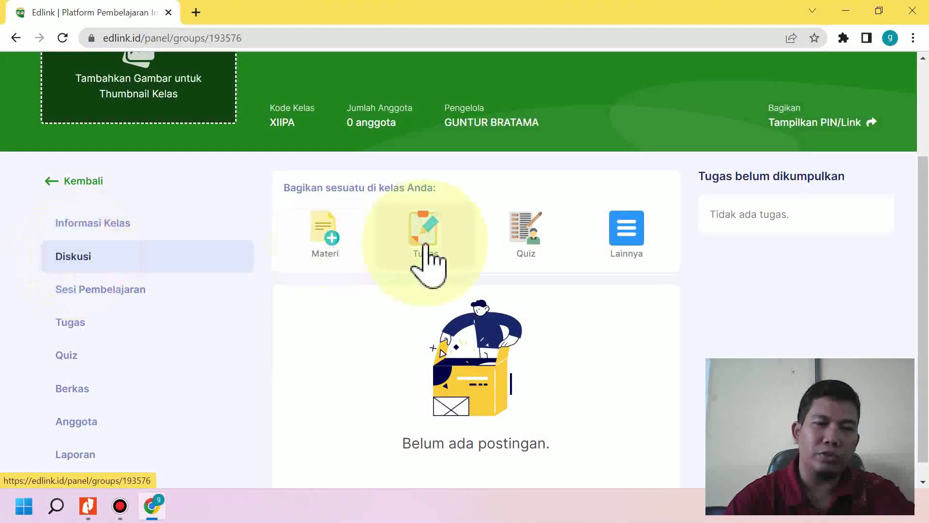
left_click(341, 243)
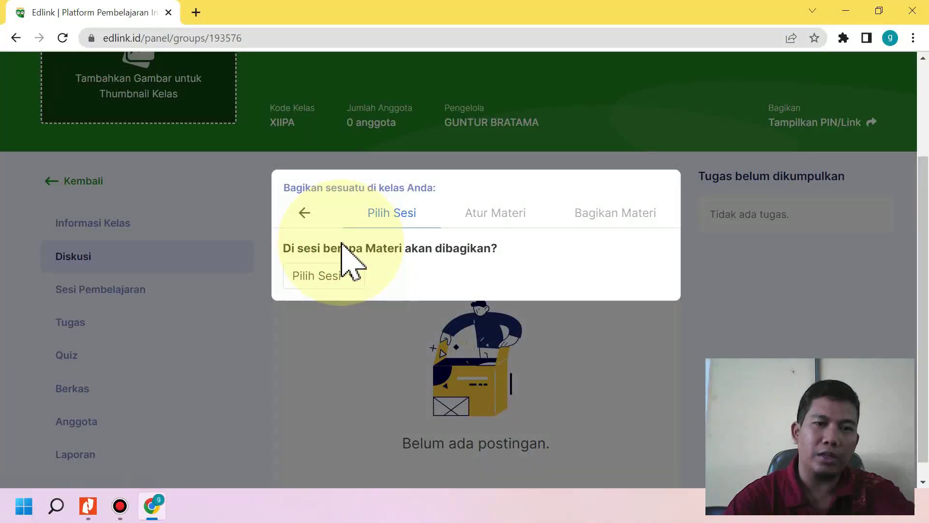
left_click(342, 280)
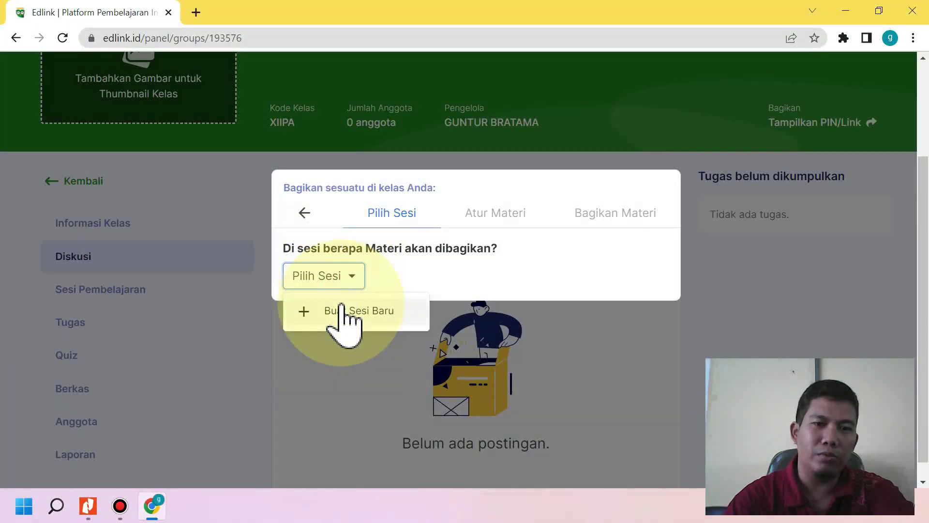
left_click(305, 213)
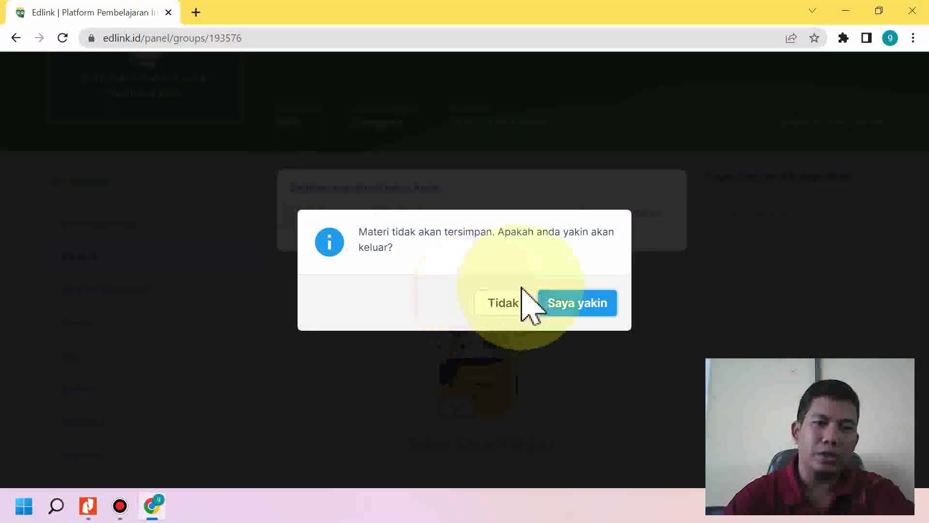
left_click(565, 297)
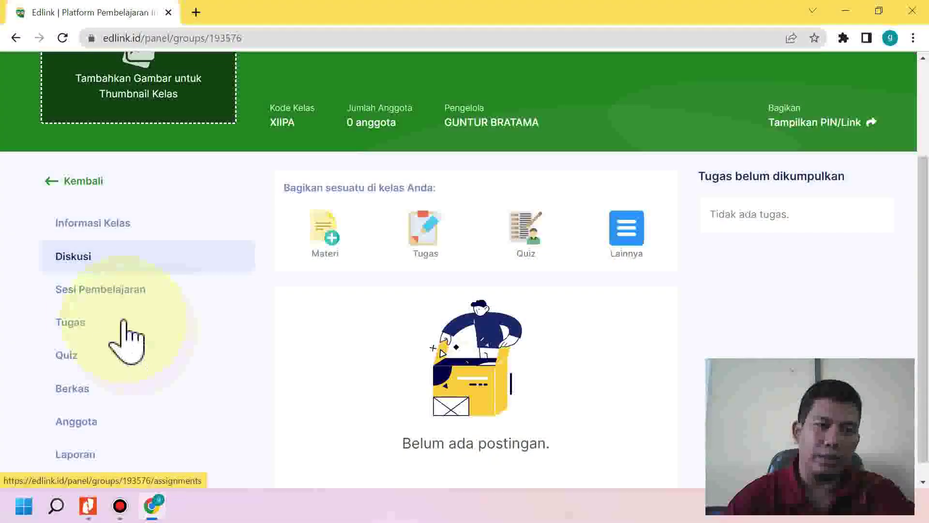
Add a General learning session dated 01/06/2022 from 10:52 to 12:52 to the class and reload the session's page
left_click(103, 300)
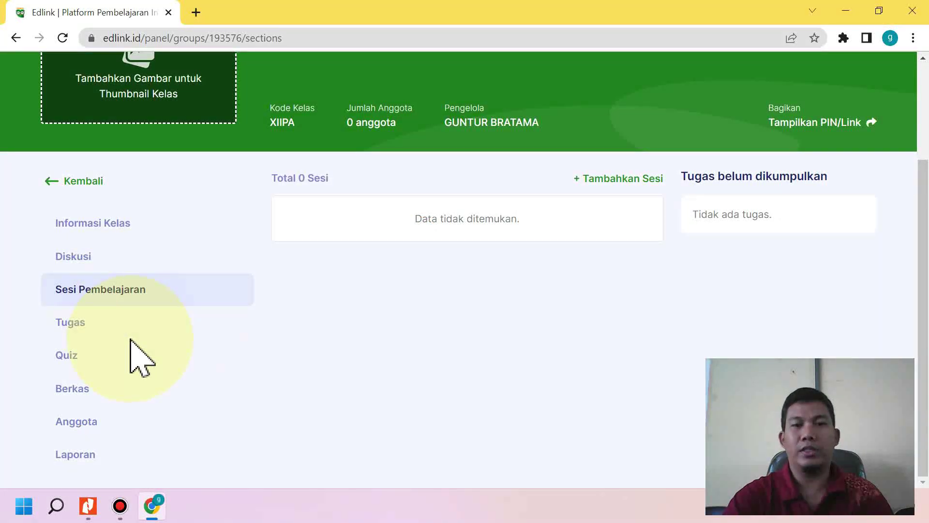
left_click(601, 184)
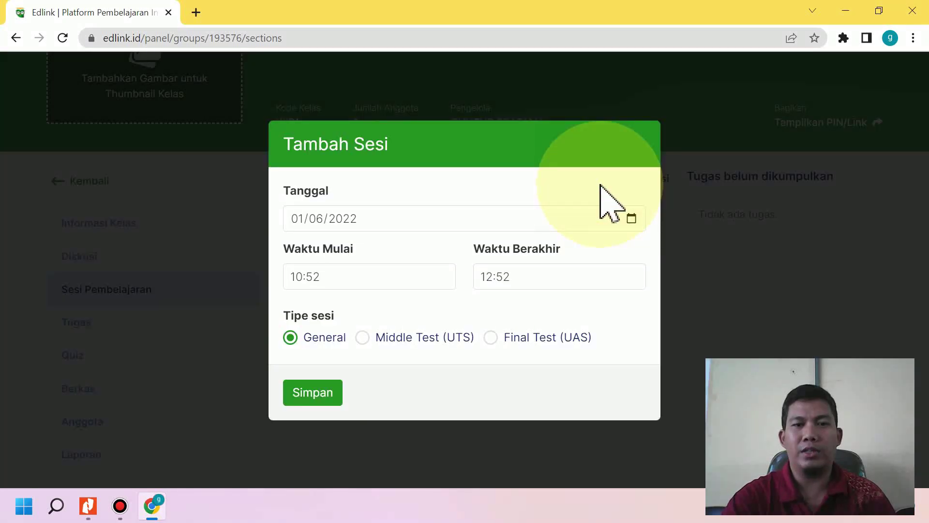
left_click(313, 397)
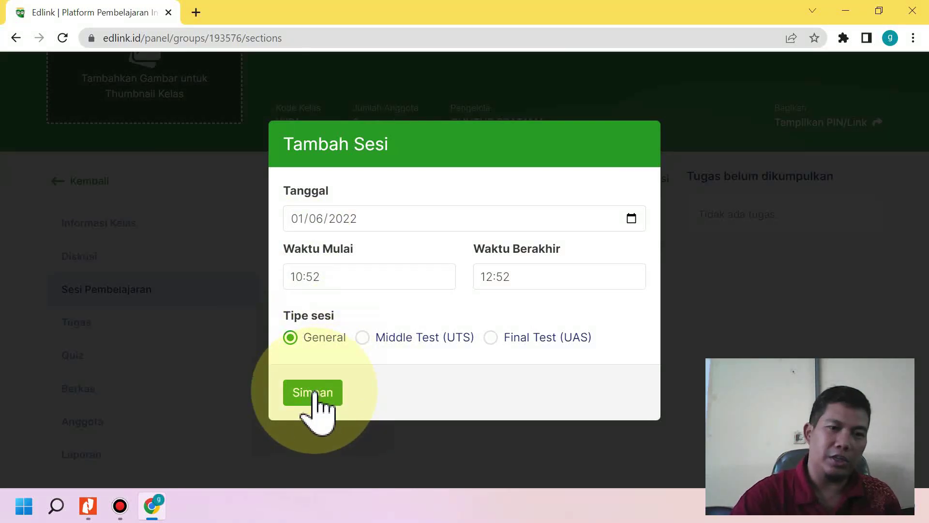
left_click(313, 394)
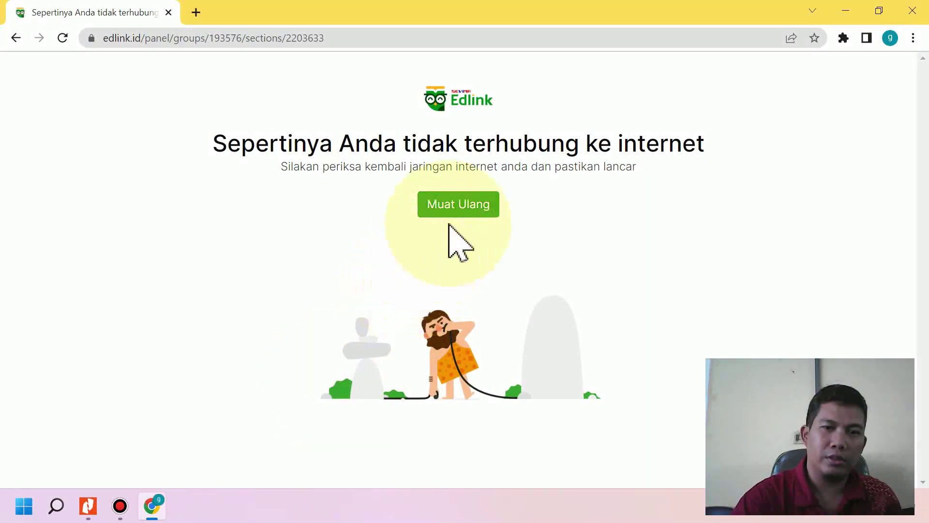
left_click(473, 203)
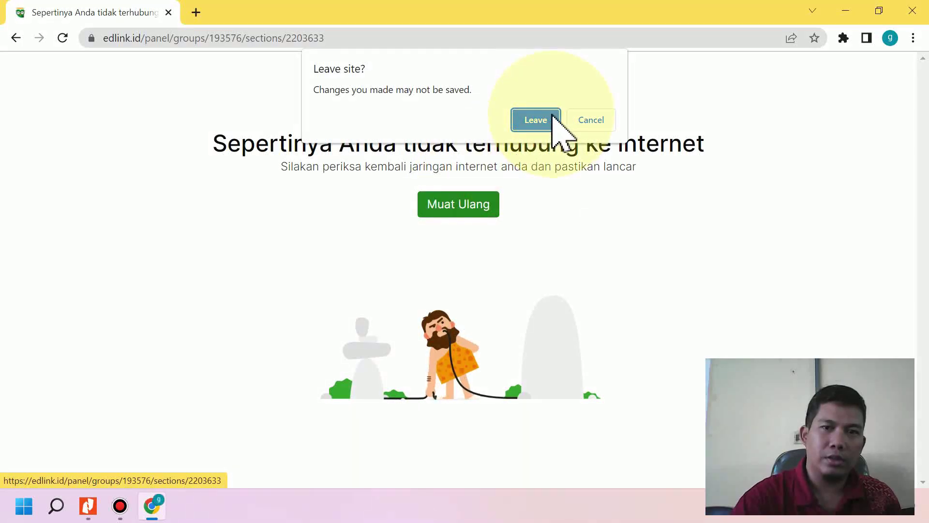
left_click(534, 119)
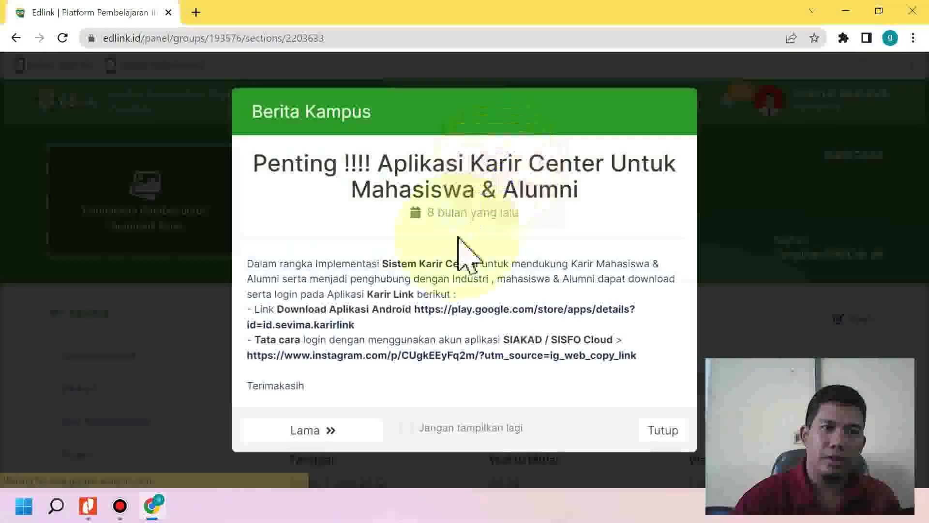
Dismiss the Berita Kampus notice and go back to the class's Sesi Pembelajaran list
left_click(673, 430)
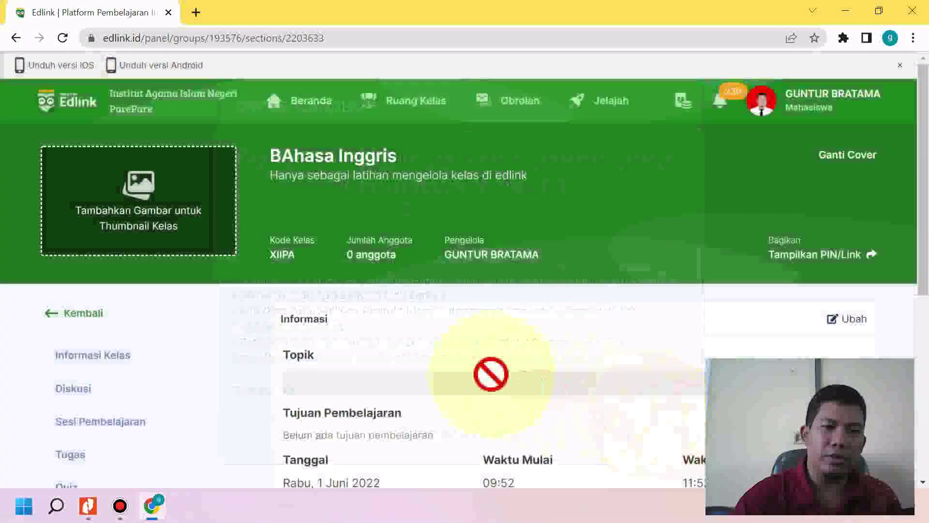
scroll(490, 373, "down", 2)
left_click(132, 353)
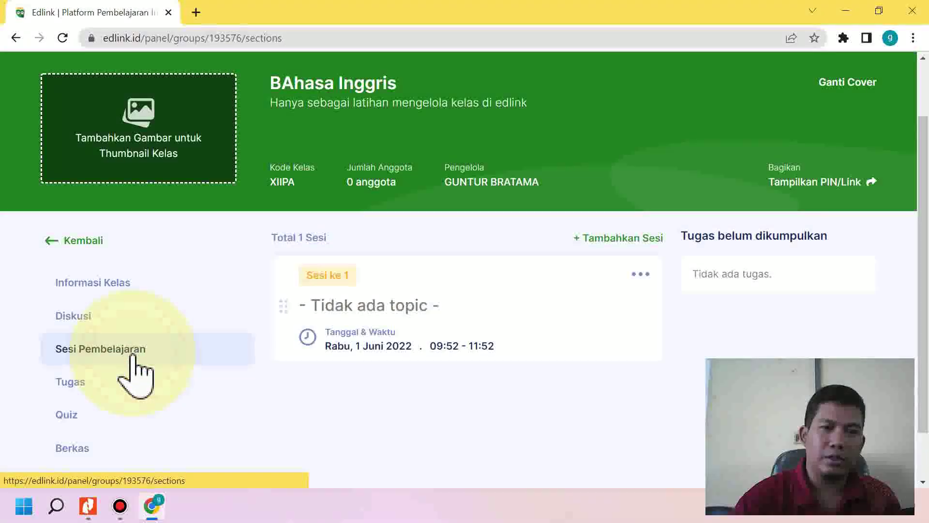
scroll(357, 339, "down", 1)
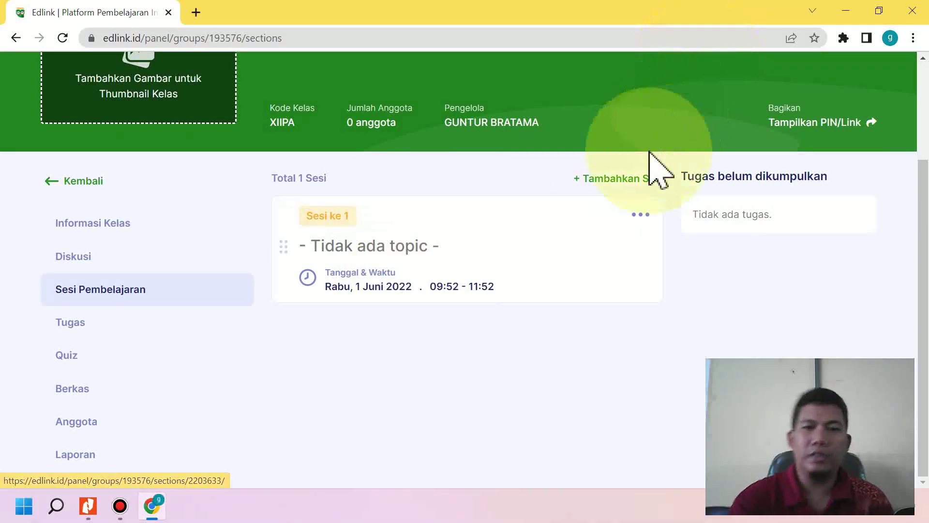
Open the first session's date and time settings for editing from the session list and save them
left_click(643, 215)
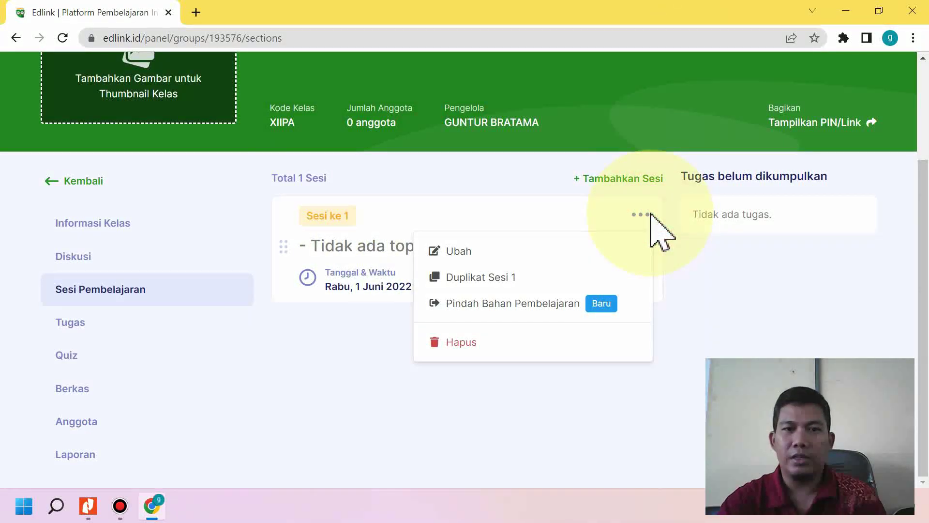
left_click(711, 251)
left_click(642, 216)
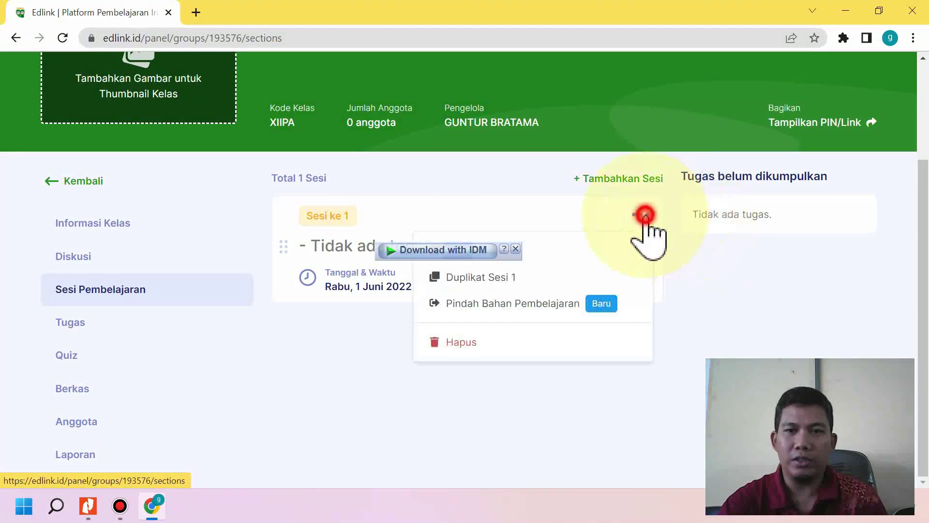
left_click(468, 252)
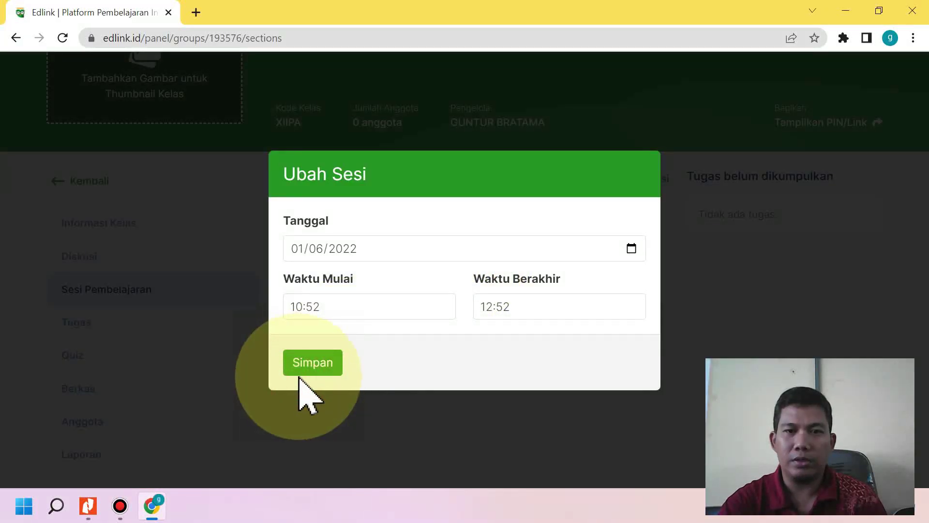
left_click(323, 367)
Look over the first session's options and its information page, and return to the session list
left_click(646, 215)
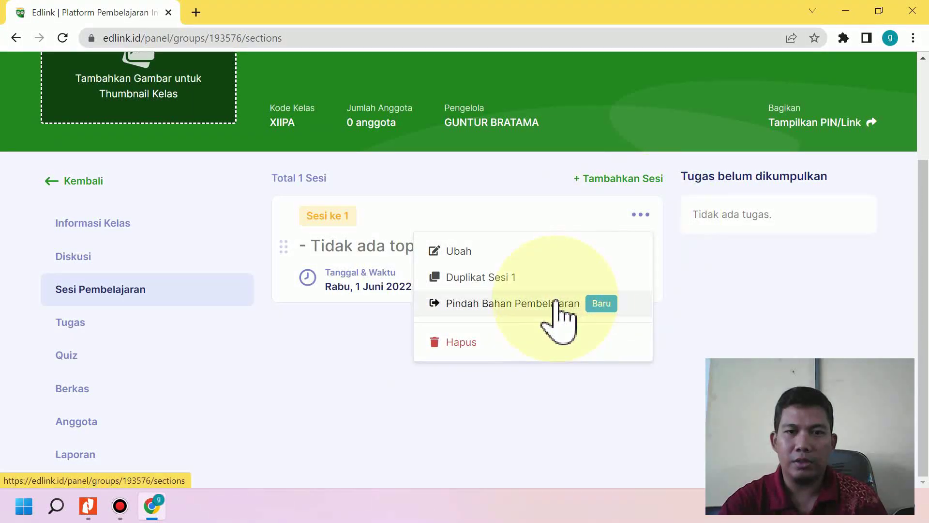
left_click(382, 288)
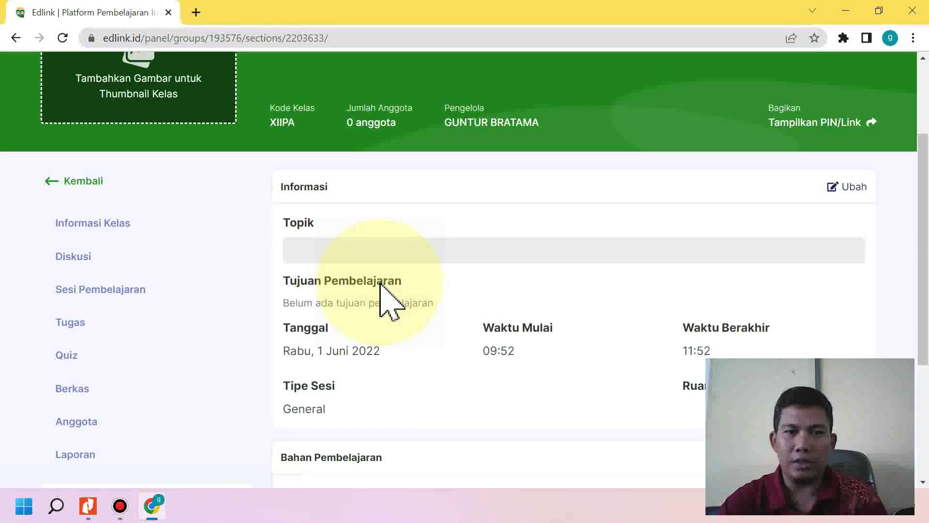
scroll(384, 296, "down", 3)
scroll(411, 290, "up", 1)
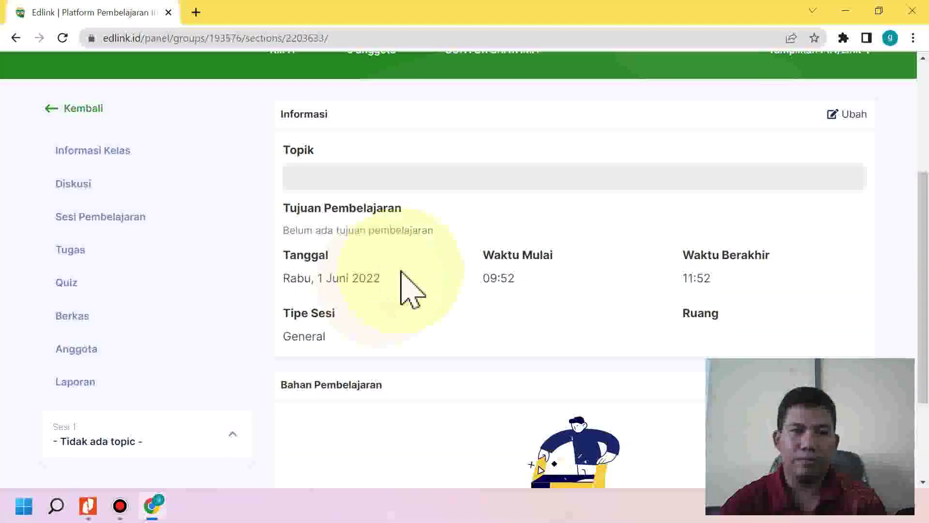
left_click(146, 212)
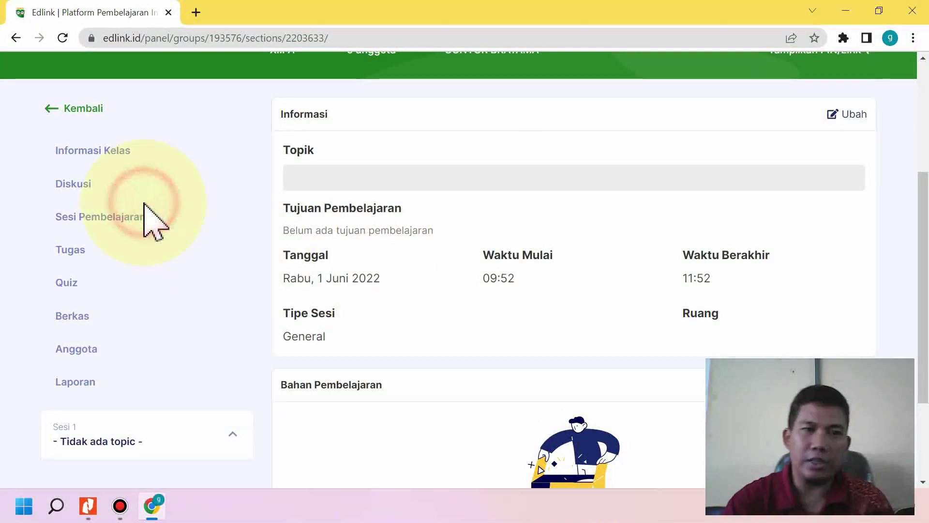
Edit the first session's information, setting its topic to "Topic 1", and save it
left_click(361, 286)
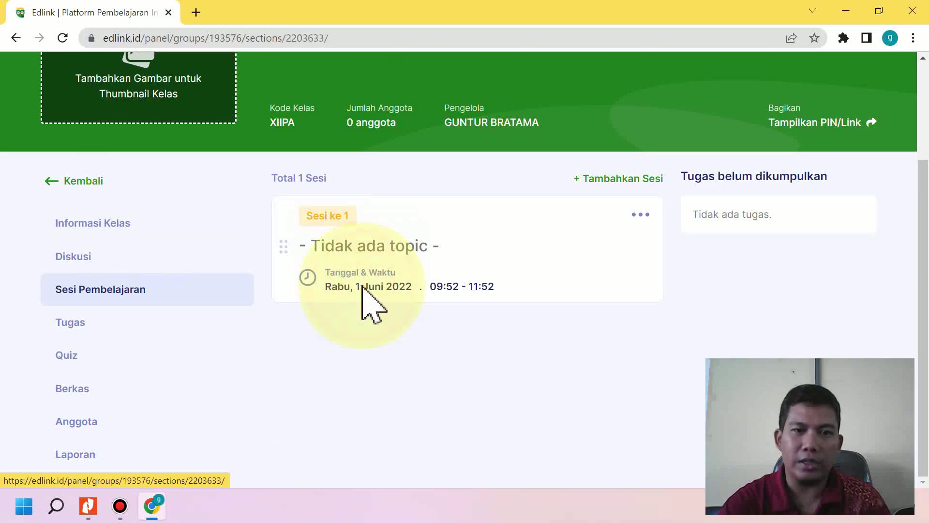
left_click(842, 189)
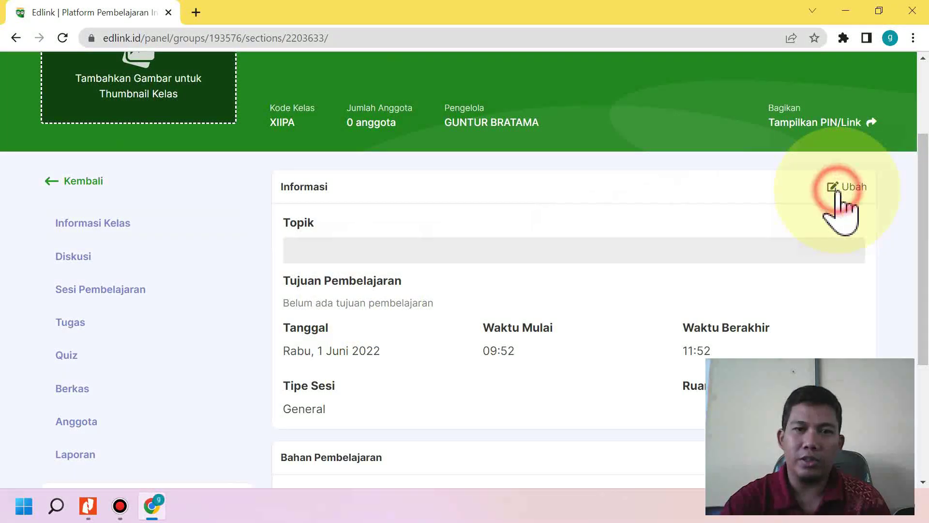
left_click(428, 253)
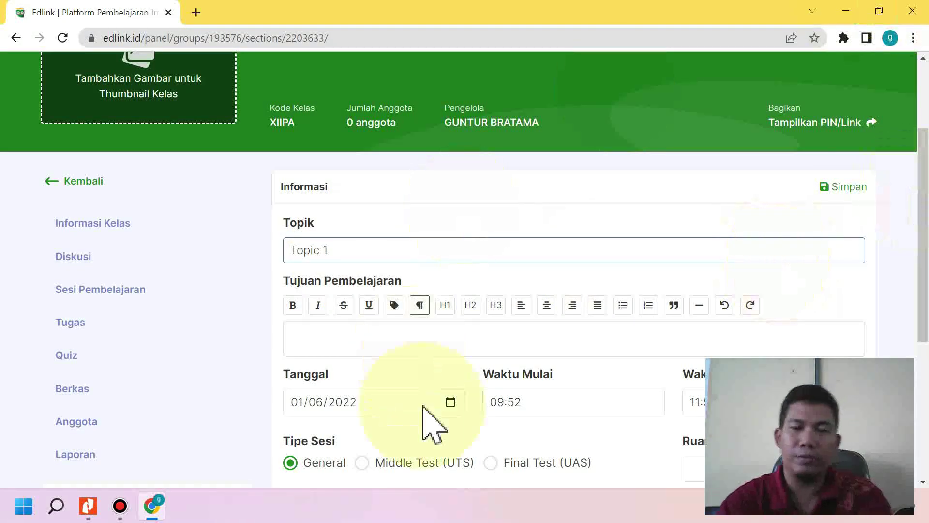
scroll(486, 442, "down", 5)
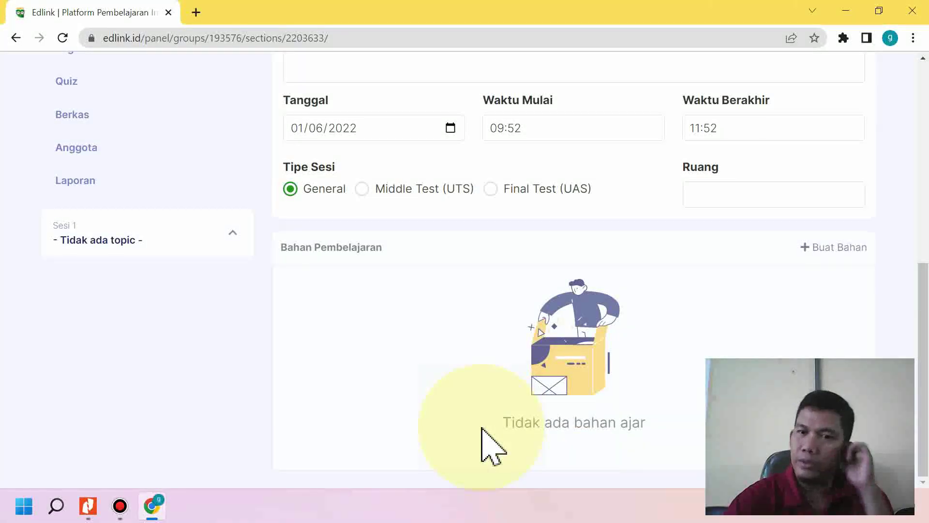
scroll(489, 446, "up", 4)
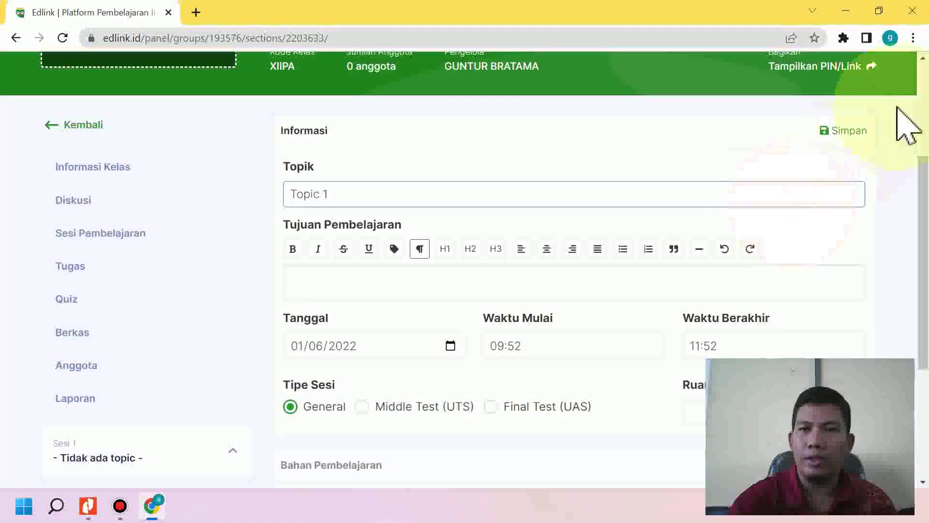
left_click(846, 138)
scroll(370, 240, "down", 3)
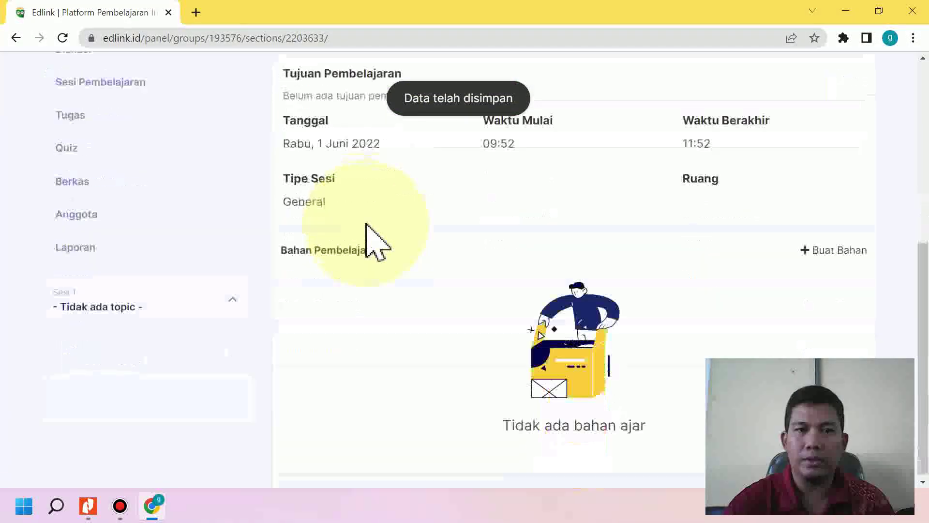
scroll(368, 228, "up", 3)
scroll(367, 234, "down", 3)
scroll(367, 234, "up", 3)
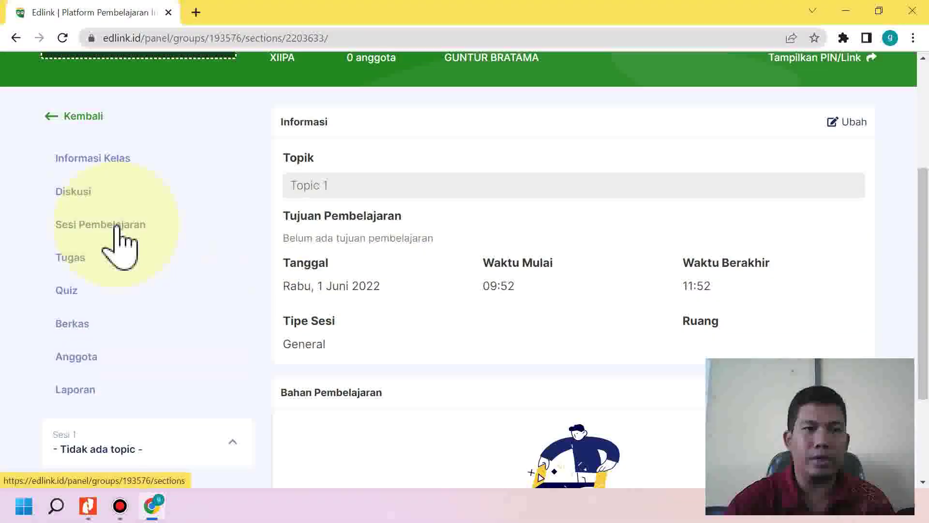
Examine the Topic 1 session's page and the material types offered for its Bahan Pembelajaran, and return to the session list without adding any
left_click(117, 226)
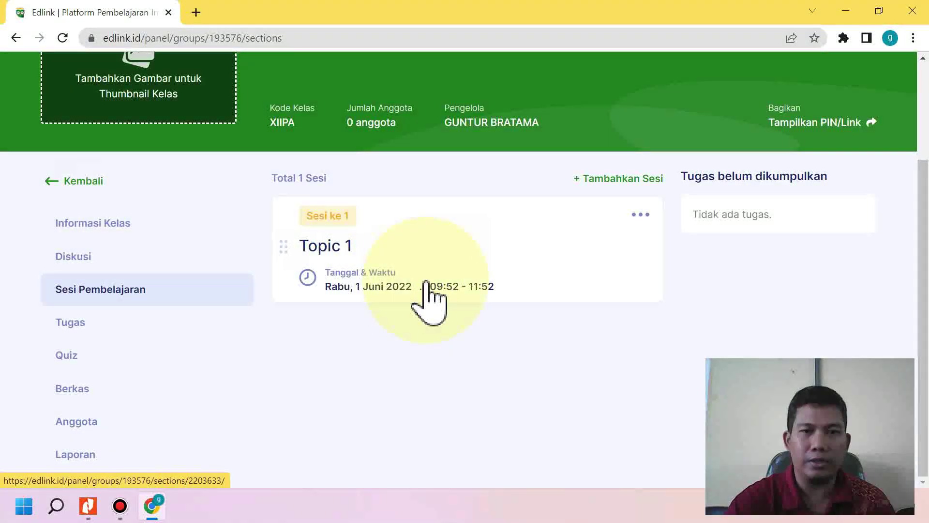
left_click(426, 283)
scroll(426, 283, "down", 4)
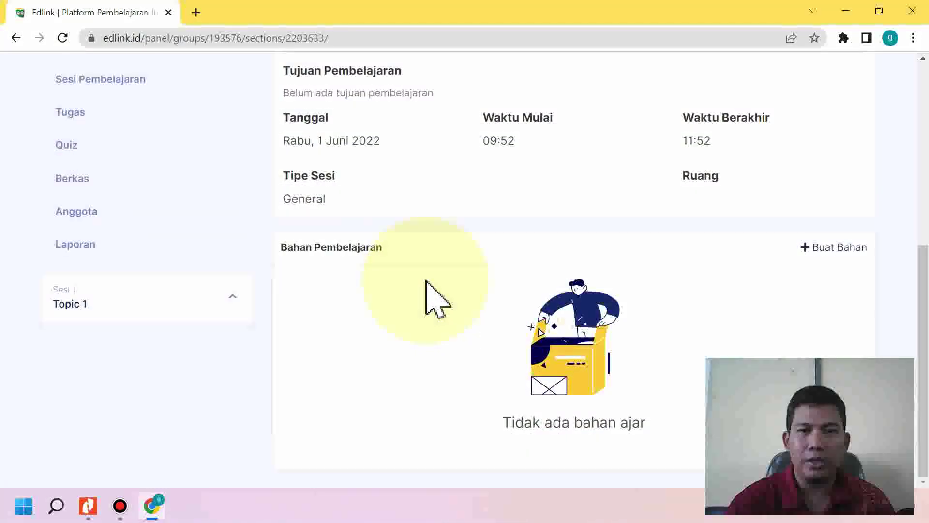
scroll(425, 285, "up", 5)
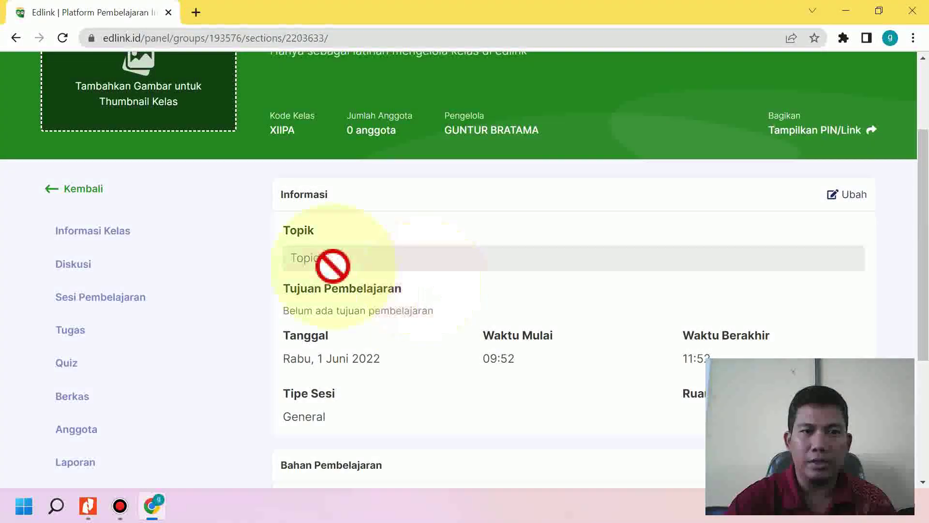
scroll(514, 352, "down", 3)
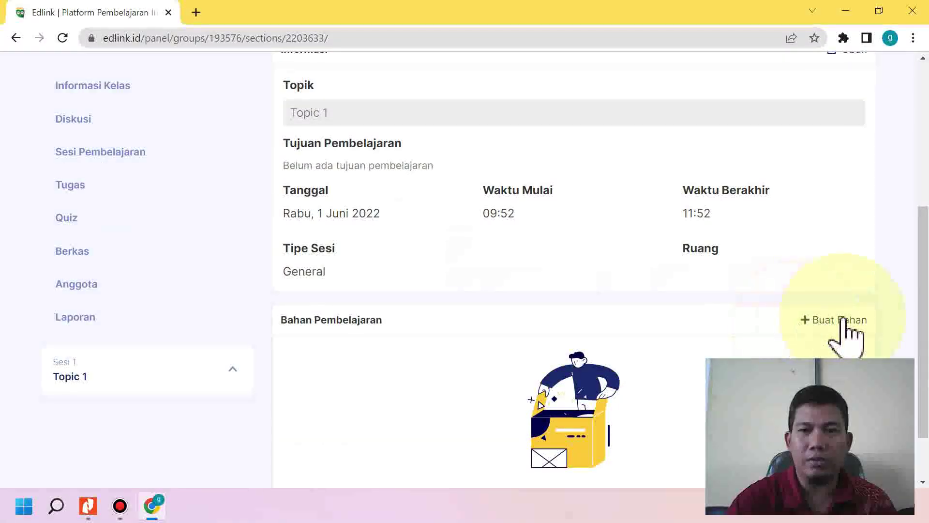
left_click(844, 321)
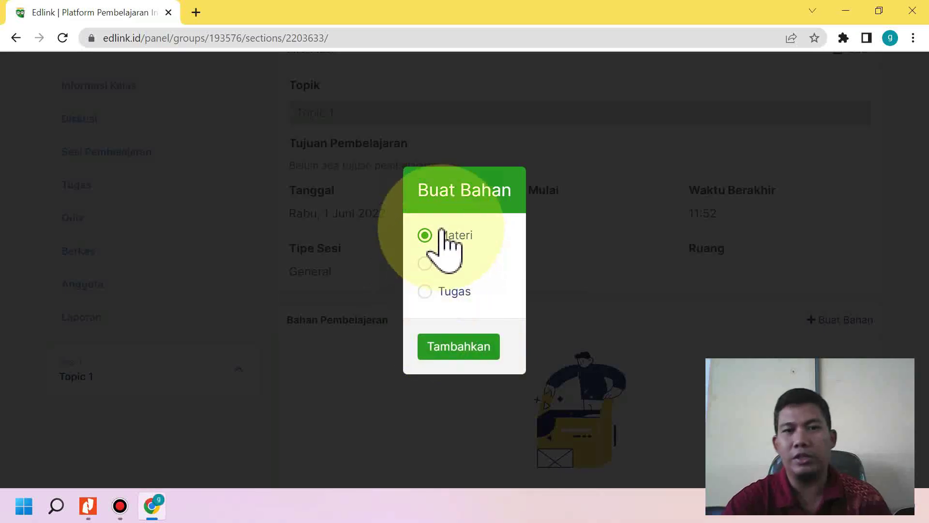
left_click(744, 329)
scroll(412, 314, "up", 1)
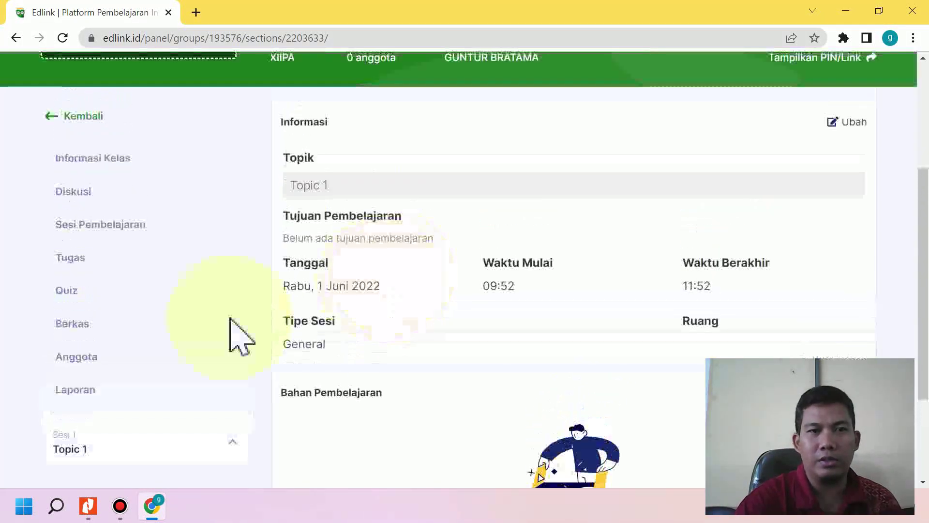
left_click(130, 222)
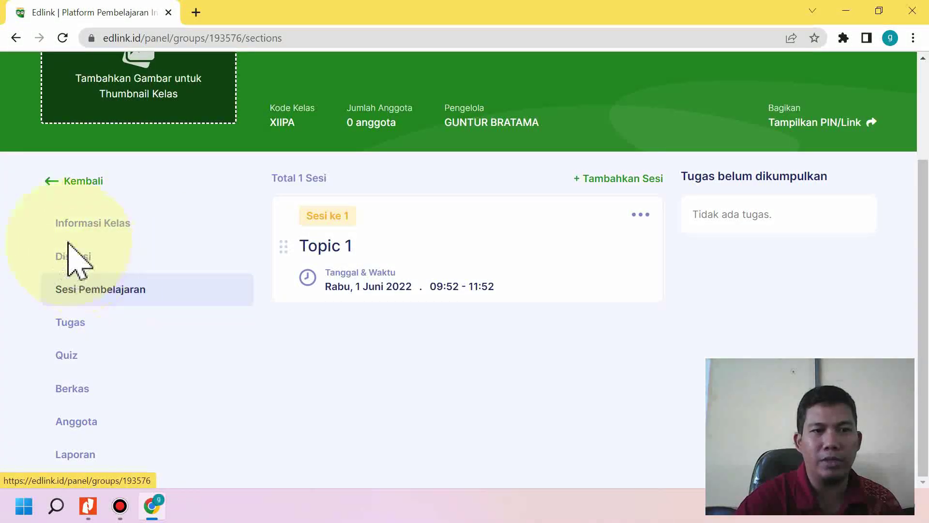
Check from Diskusi that Sesi 1 can be chosen when sharing a Materi, and leave without saving the material
left_click(90, 255)
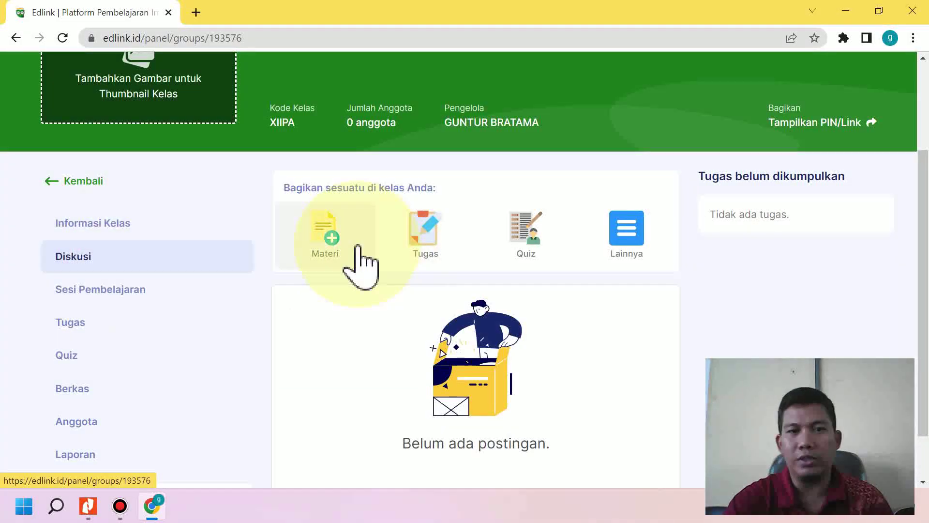
left_click(319, 226)
left_click(325, 275)
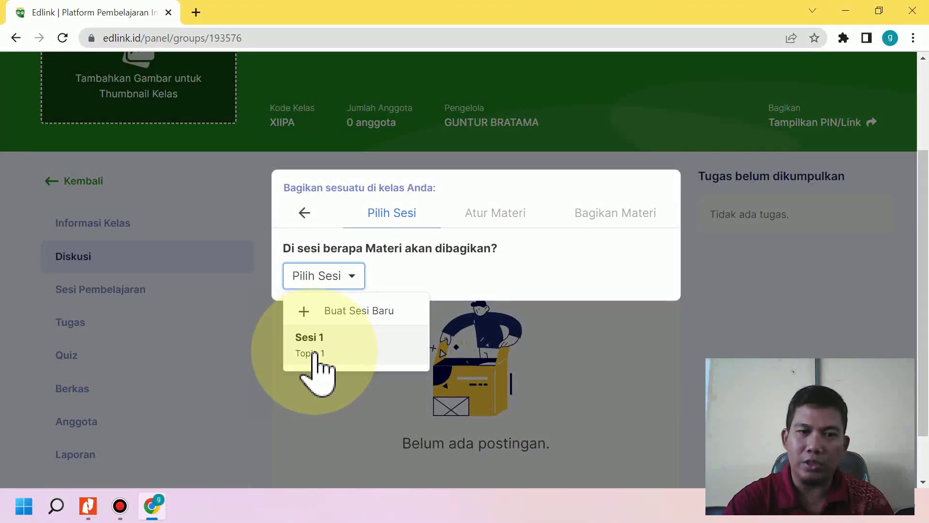
left_click(749, 323)
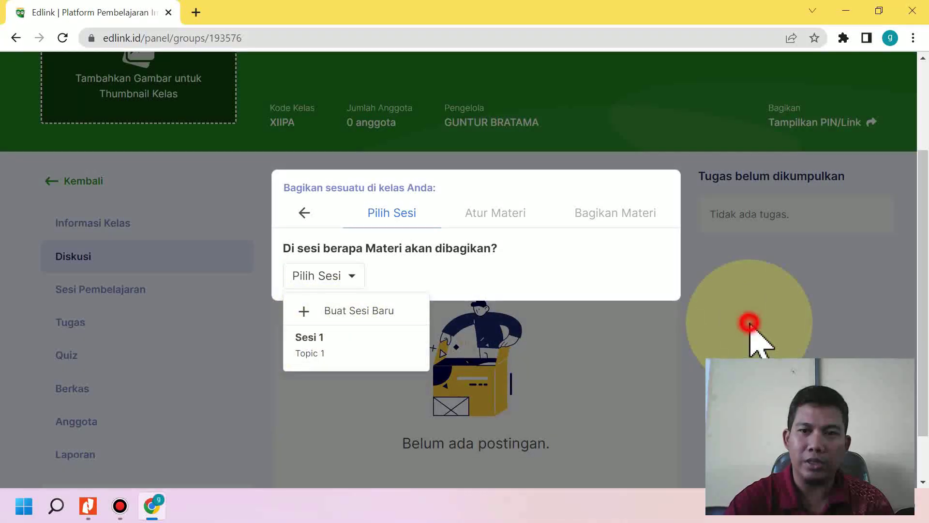
left_click(304, 213)
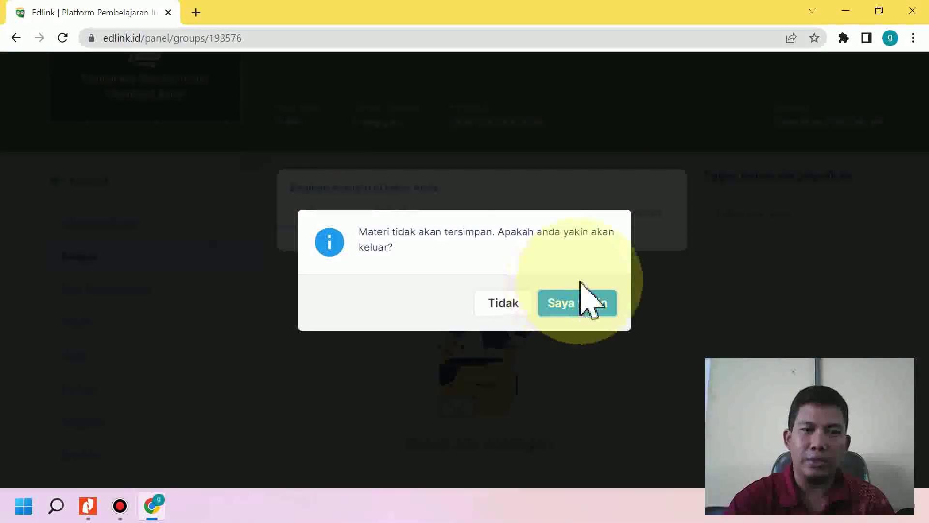
left_click(564, 304)
Add a new learning item of type Materi to the Topic 1 session's Bahan Pembelajaran
left_click(90, 298)
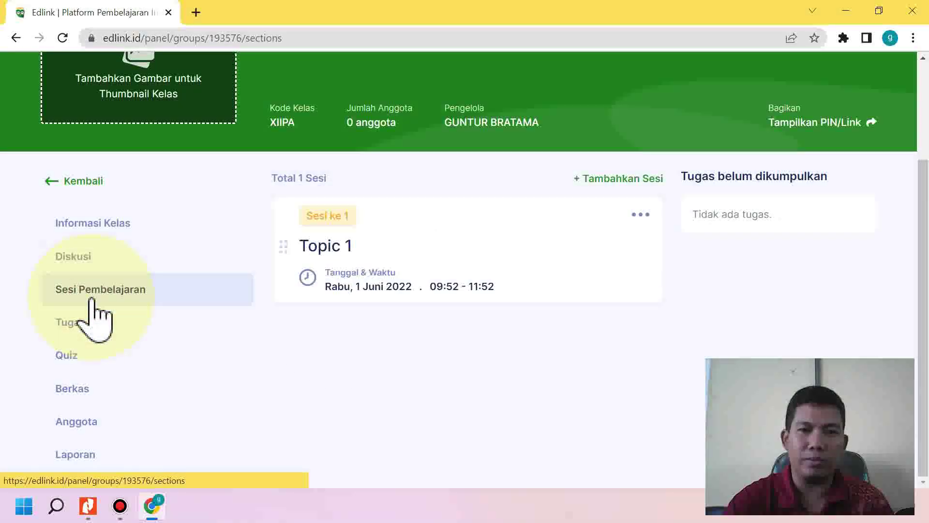
left_click(422, 285)
scroll(649, 319, "down", 4)
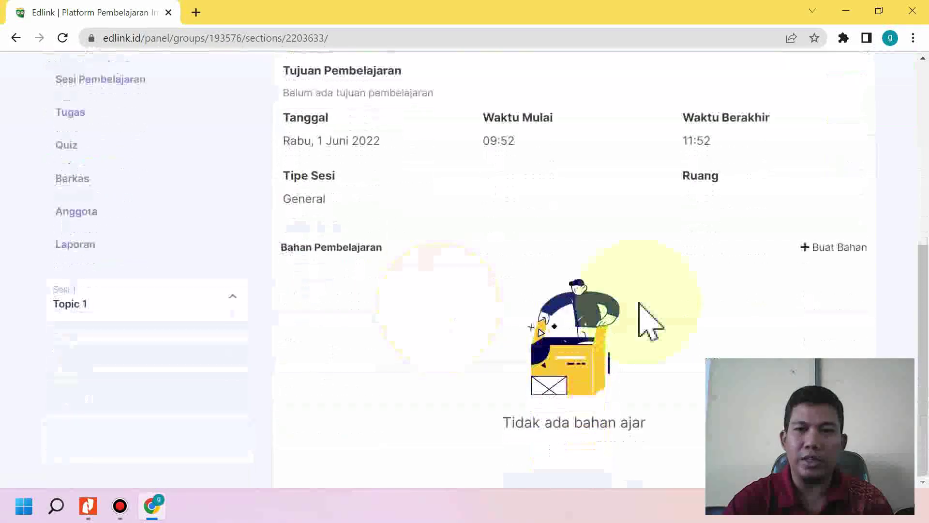
left_click(828, 248)
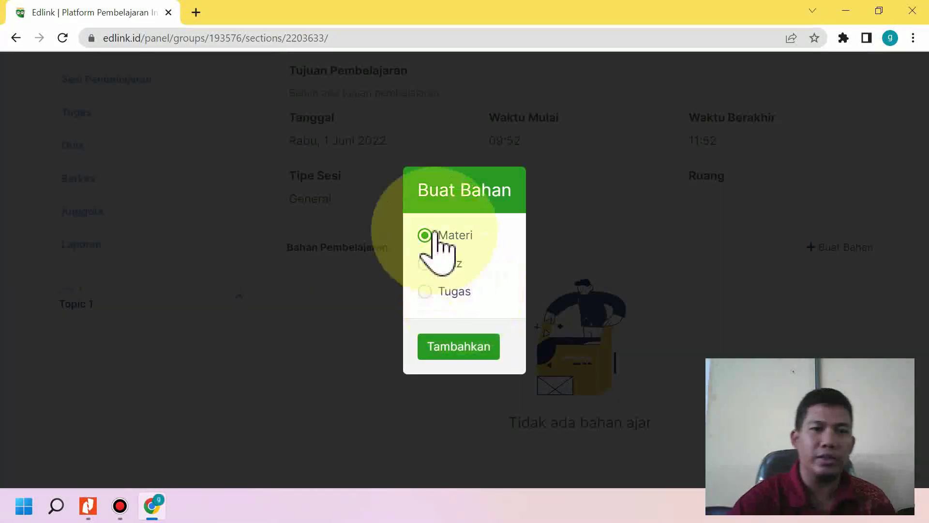
left_click(456, 348)
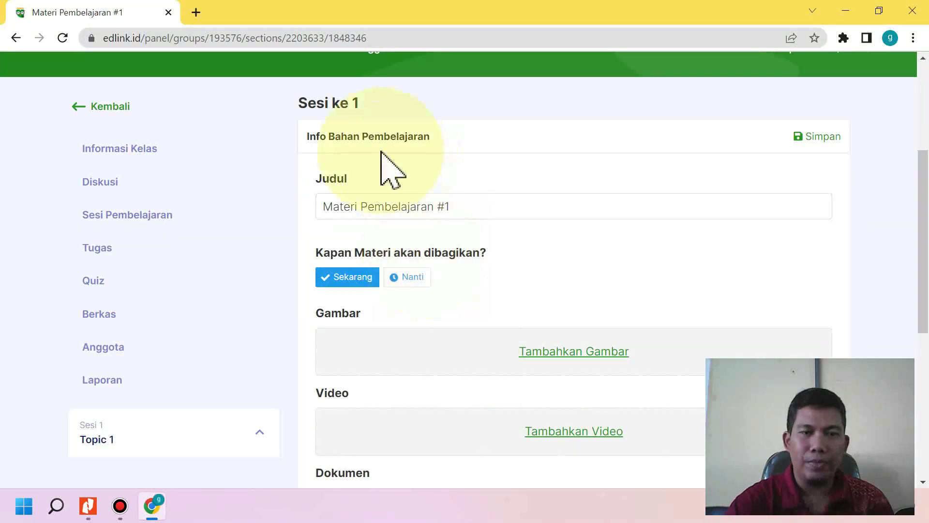
Set the new material's title to "Materi Pembelajaran #1 ( KD 1)" and look through its image, video, document and notes sections
scroll(376, 217, "up", 2)
left_click(467, 278)
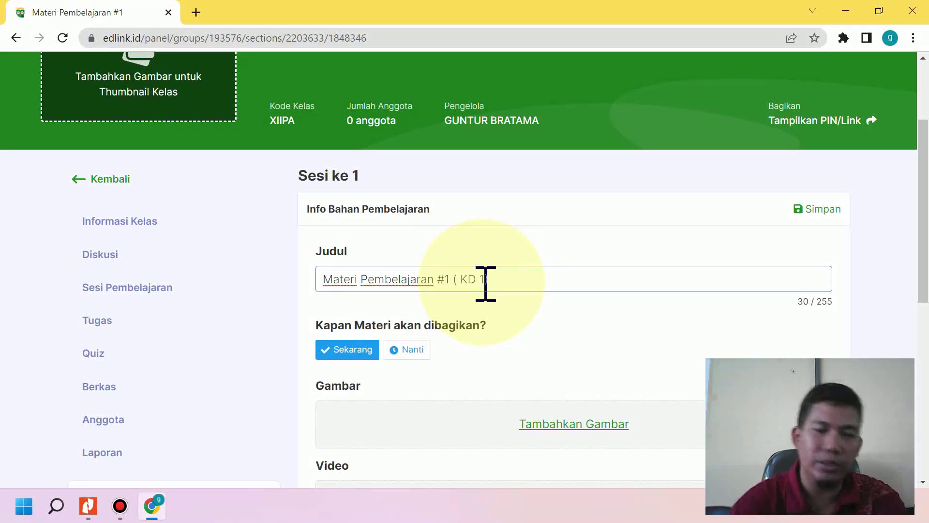
scroll(459, 375, "down", 5)
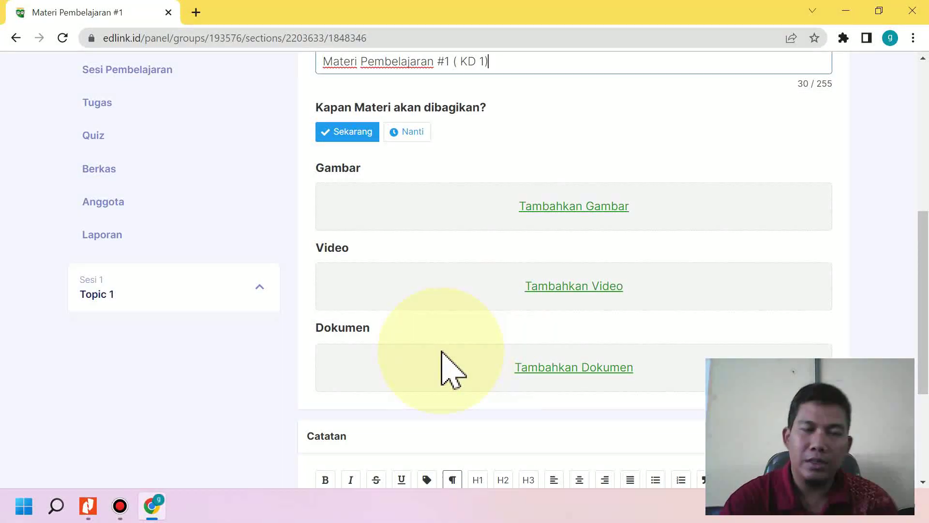
scroll(453, 371, "up", 1)
scroll(432, 366, "down", 3)
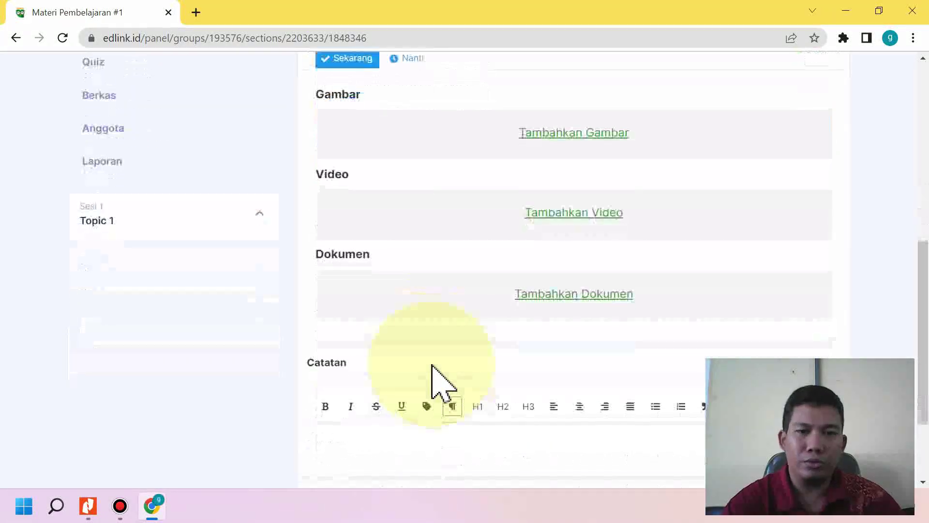
scroll(421, 387, "up", 1)
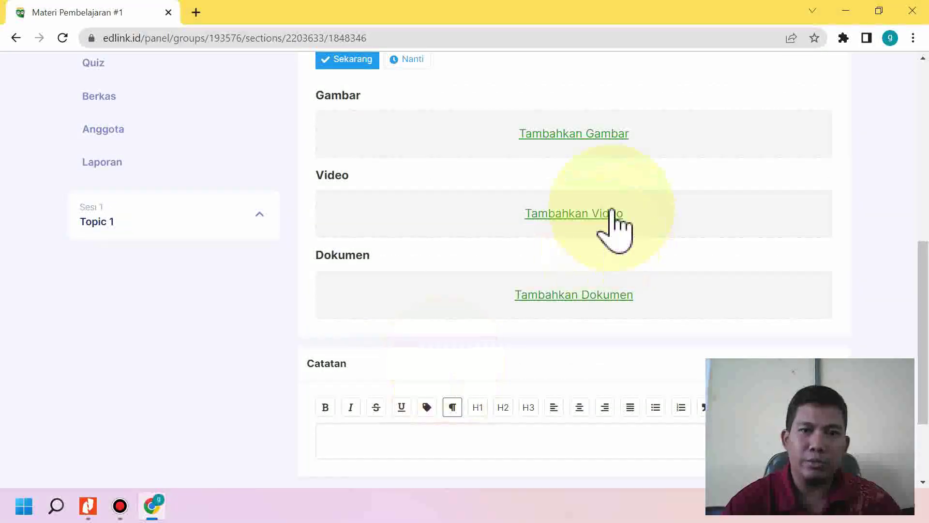
scroll(552, 280, "up", 2)
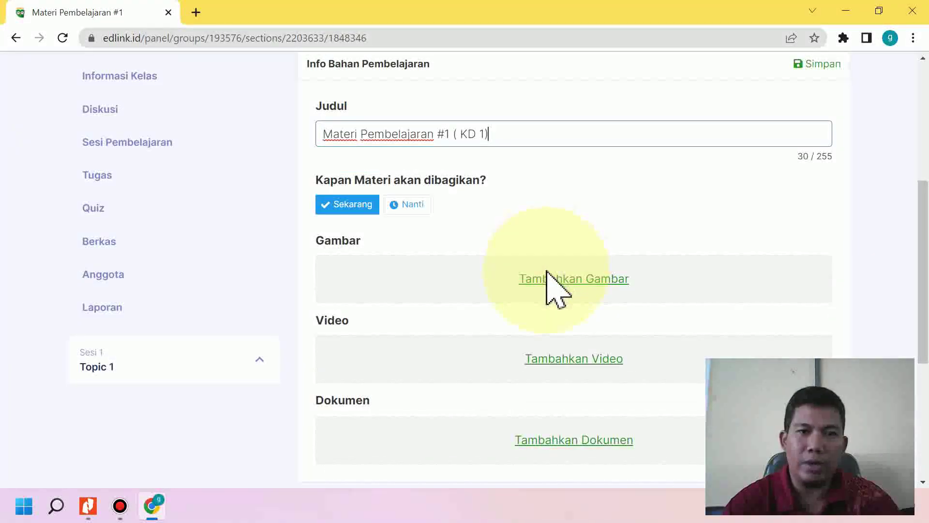
scroll(547, 309, "down", 2)
scroll(551, 310, "down", 2)
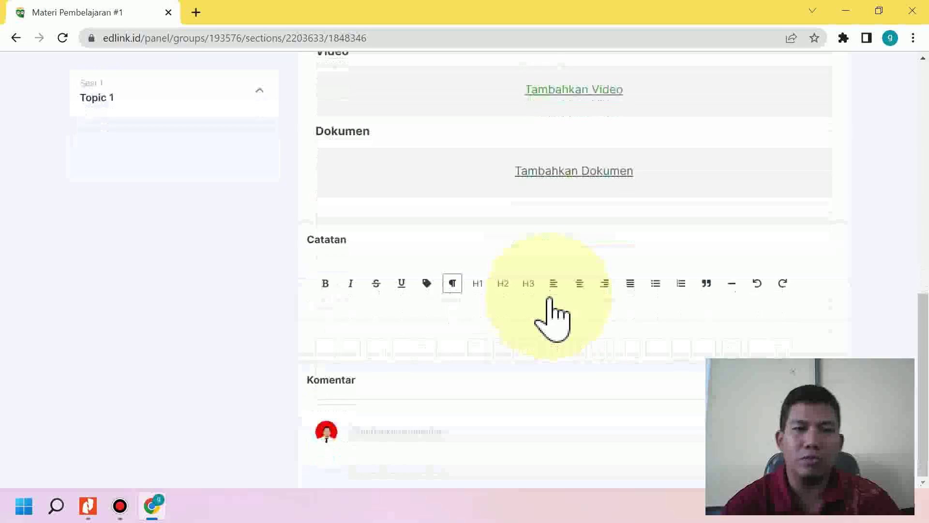
scroll(550, 314, "up", 5)
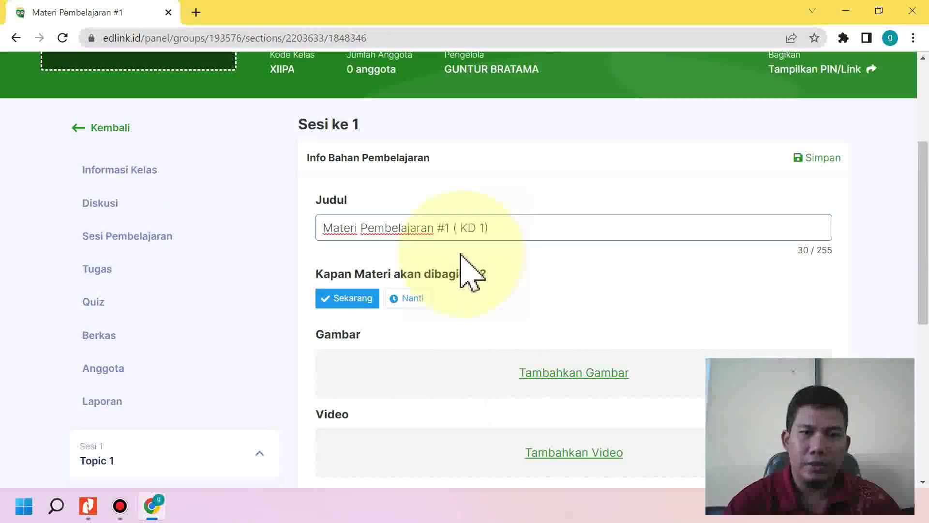
left_click(519, 237)
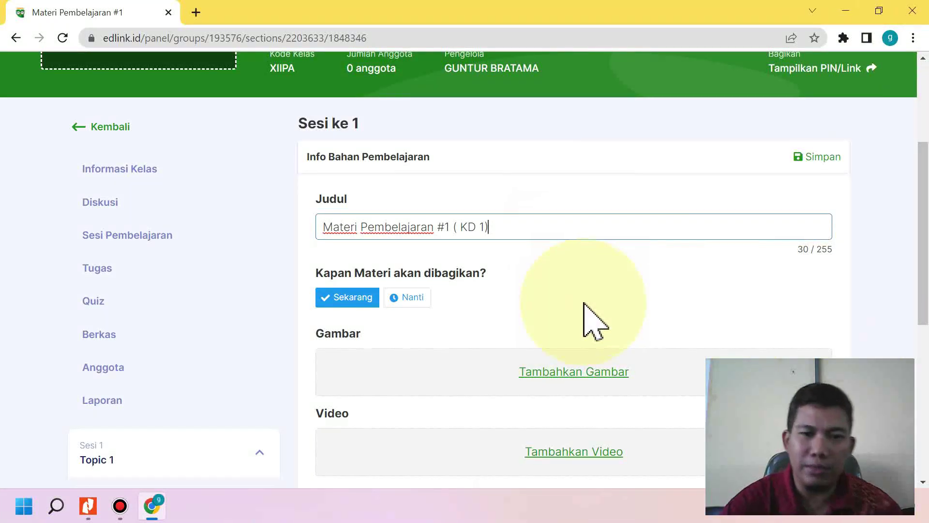
Browse the personal Media Library for the material's document and upload the file MATERI KD 1 DAN TUGAS_2 to it
scroll(585, 309, "down", 3)
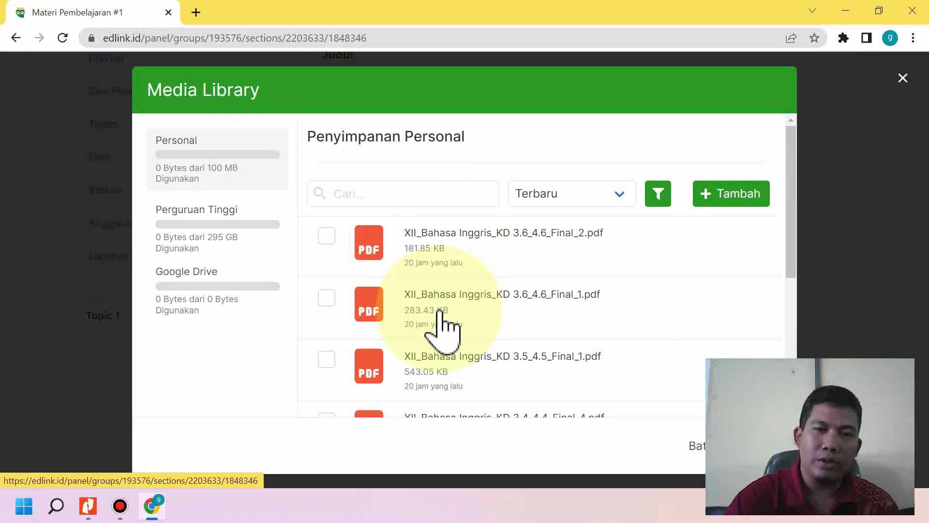
scroll(443, 324, "down", 10)
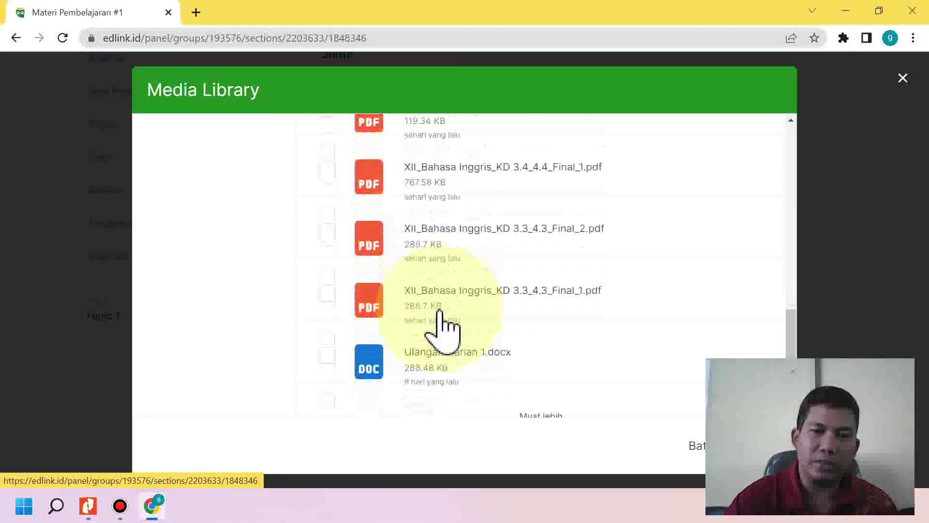
scroll(443, 323, "up", 10)
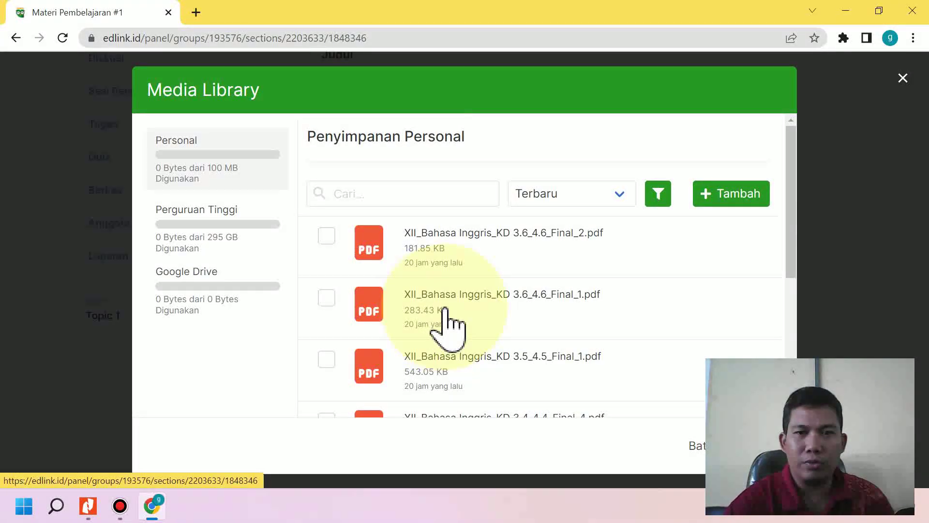
left_click(723, 193)
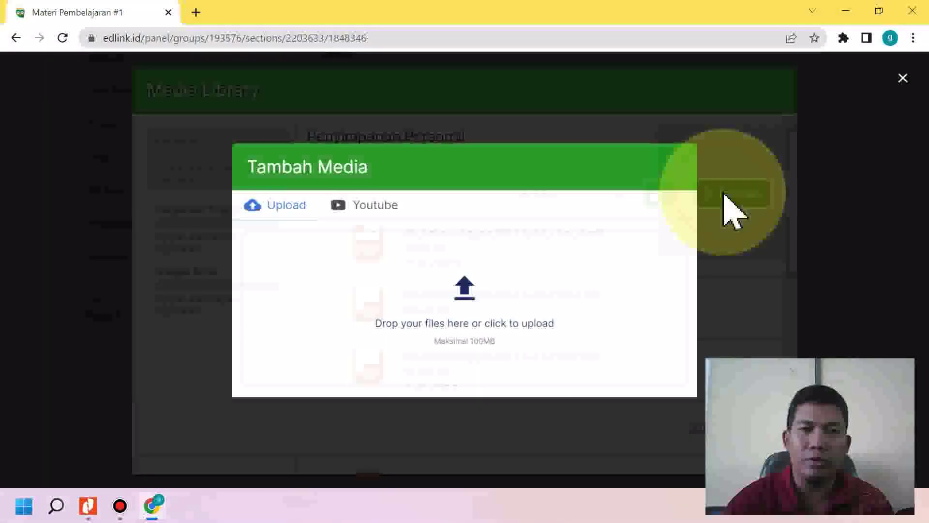
left_click(734, 163)
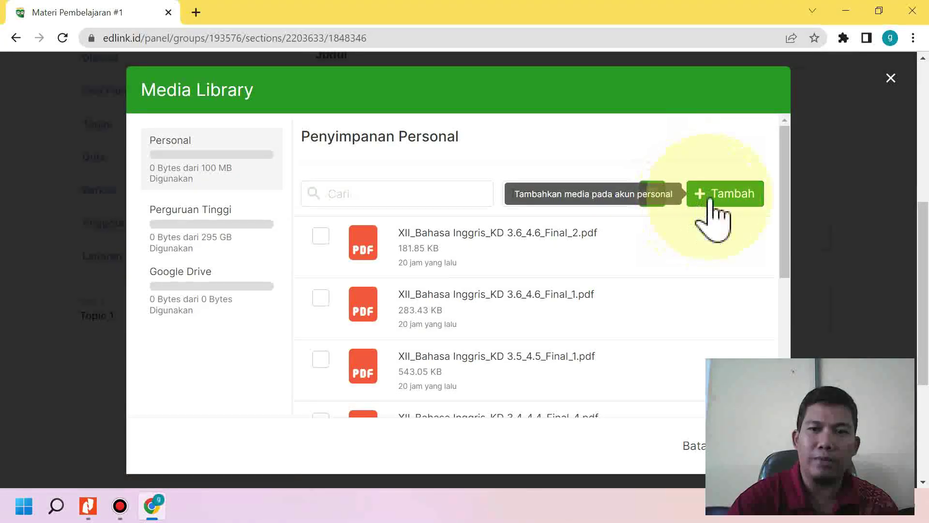
left_click(703, 199)
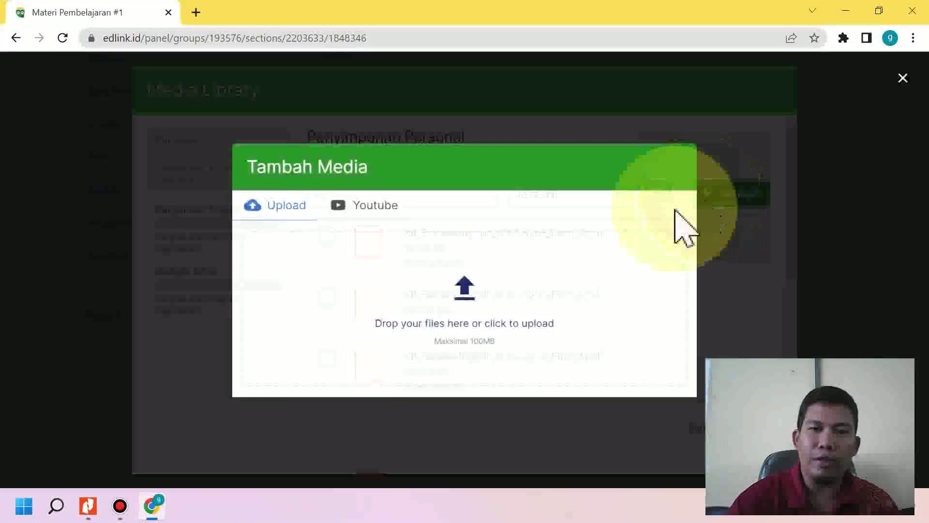
left_click(467, 290)
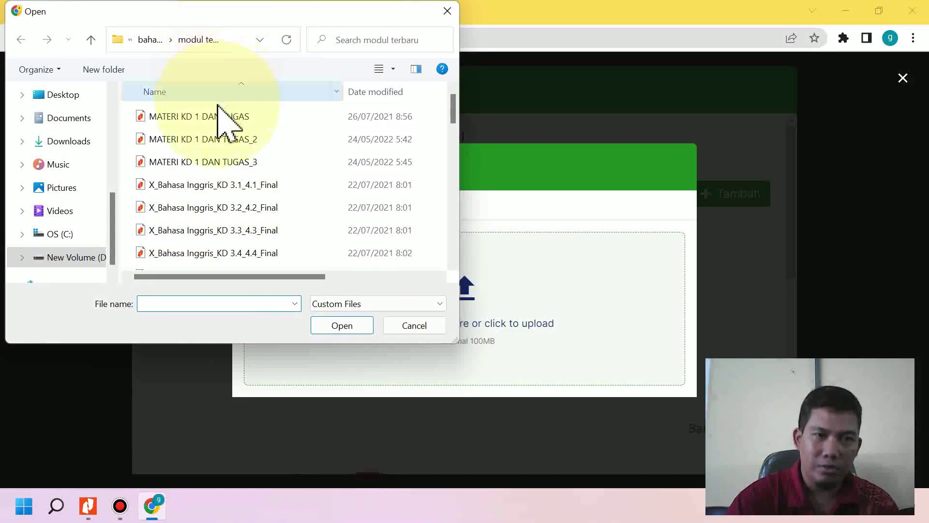
left_click(215, 140)
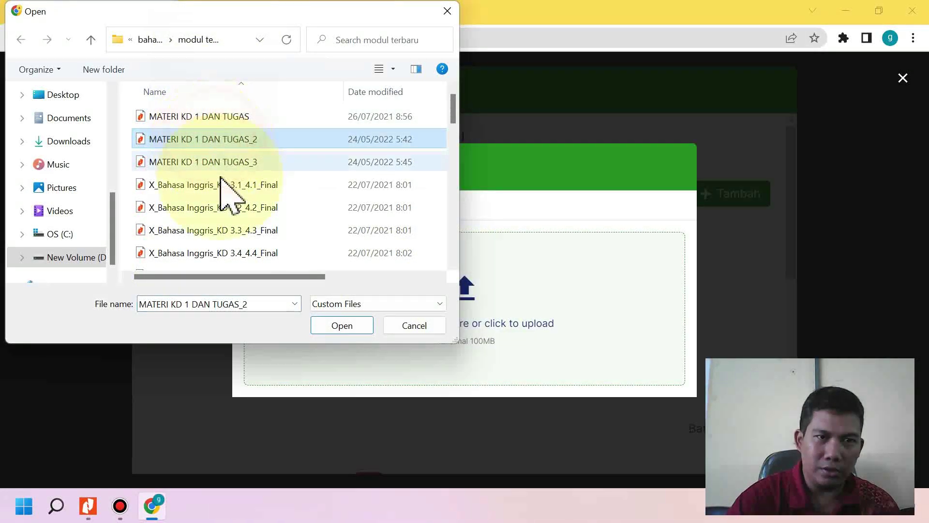
left_click(338, 325)
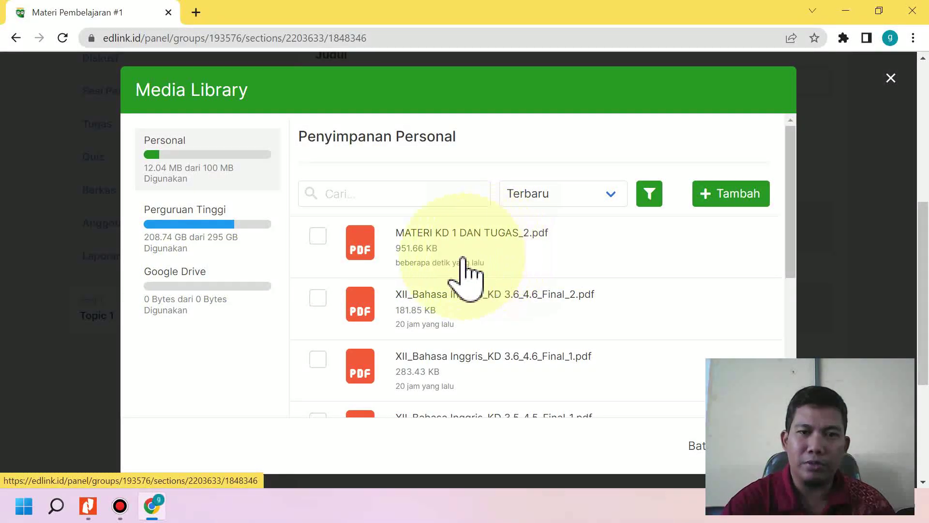
Attach the uploaded MATERI KD 1 DAN TUGAS_2.pdf to the material's Dokumen section
left_click(315, 235)
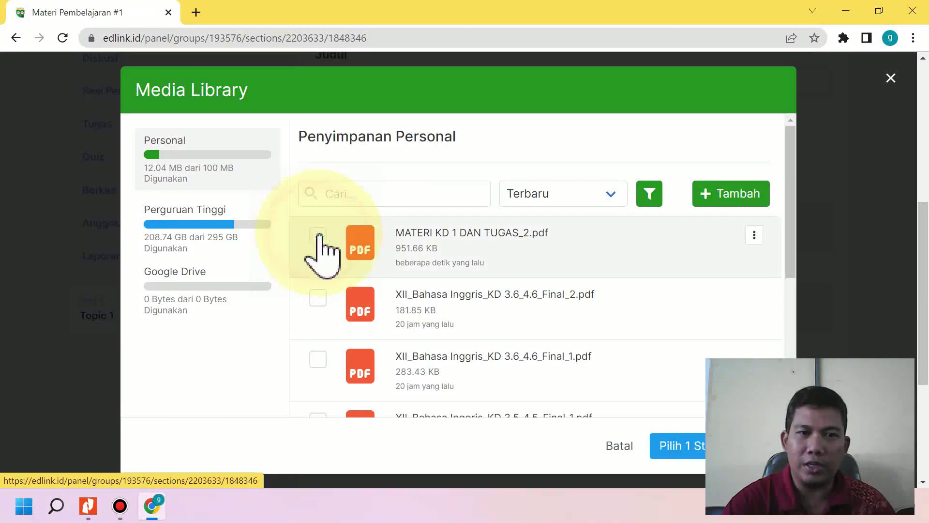
left_click(695, 453)
scroll(427, 382, "down", 4)
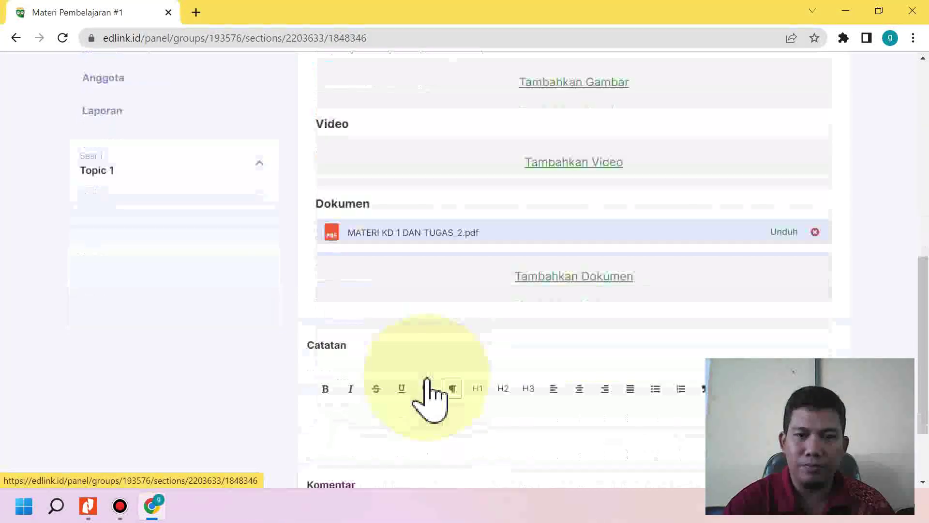
scroll(427, 378, "up", 1)
scroll(427, 382, "up", 1)
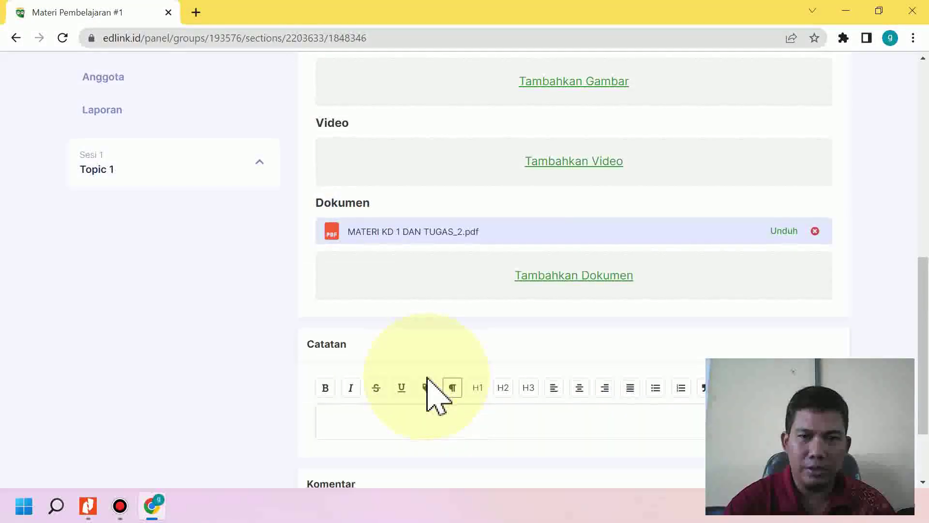
scroll(427, 383, "down", 2)
scroll(428, 382, "up", 5)
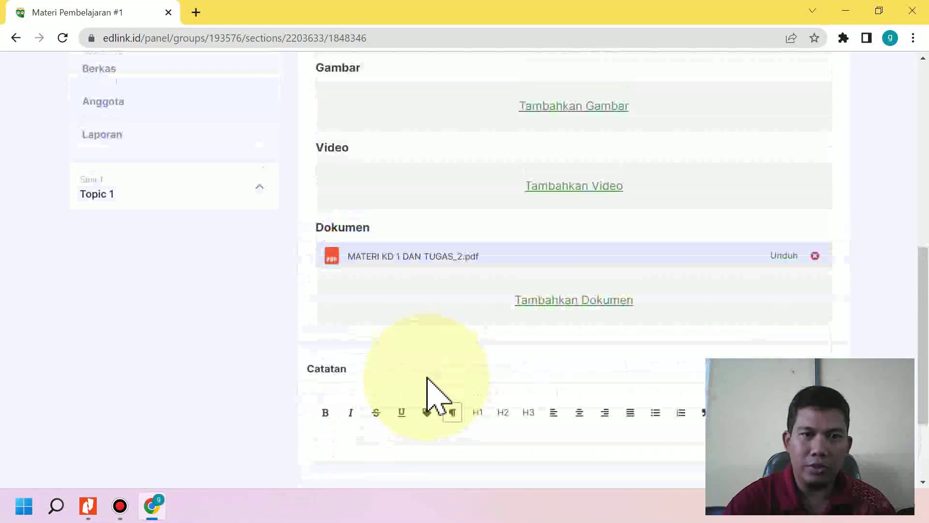
Start adding new media for the material's Video section, leaving file upload and choosing to add it by YouTube URL
left_click(555, 358)
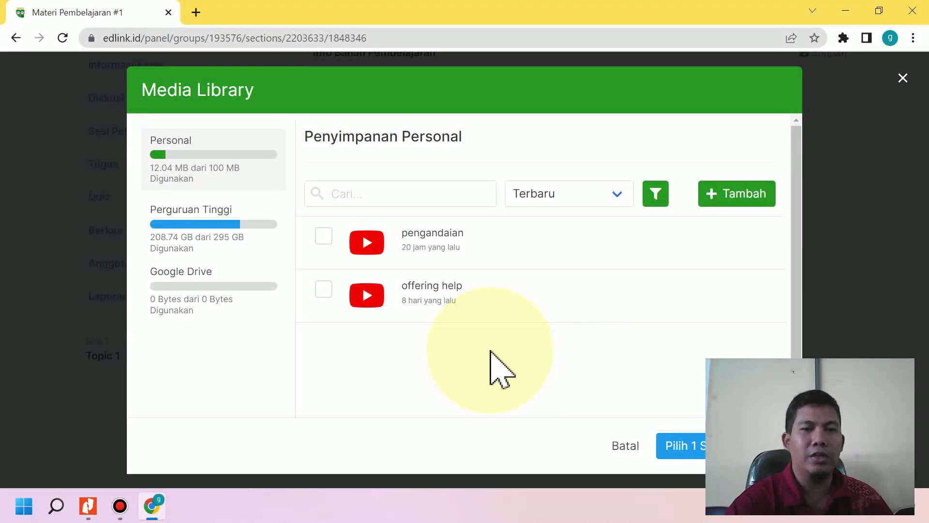
left_click(728, 199)
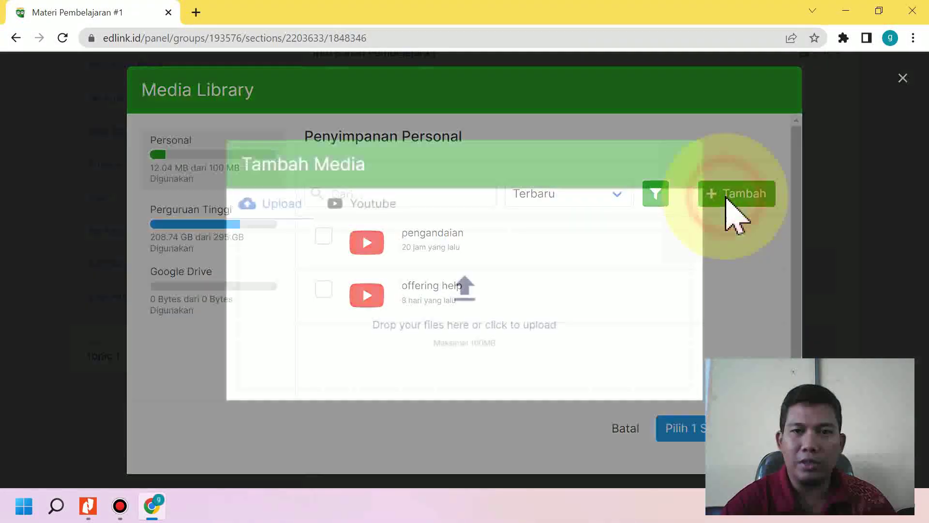
left_click(901, 78)
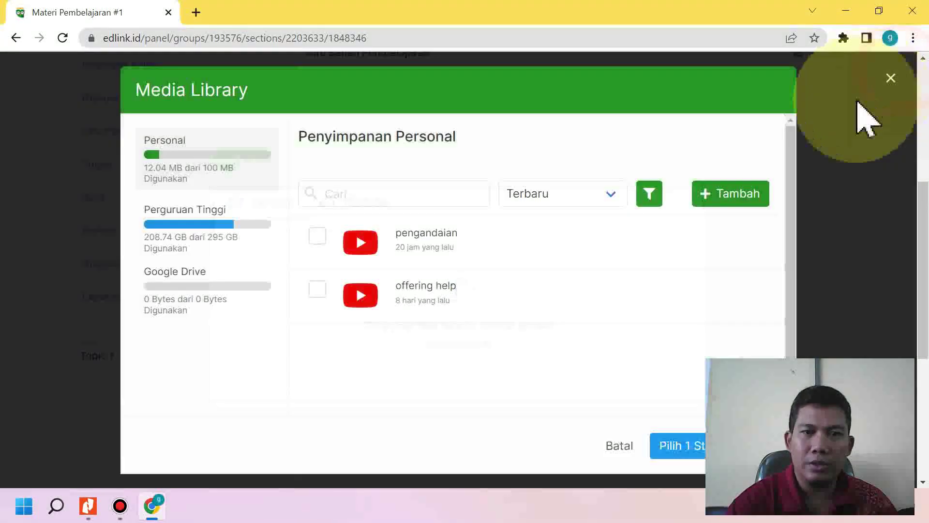
left_click(722, 199)
left_click(463, 283)
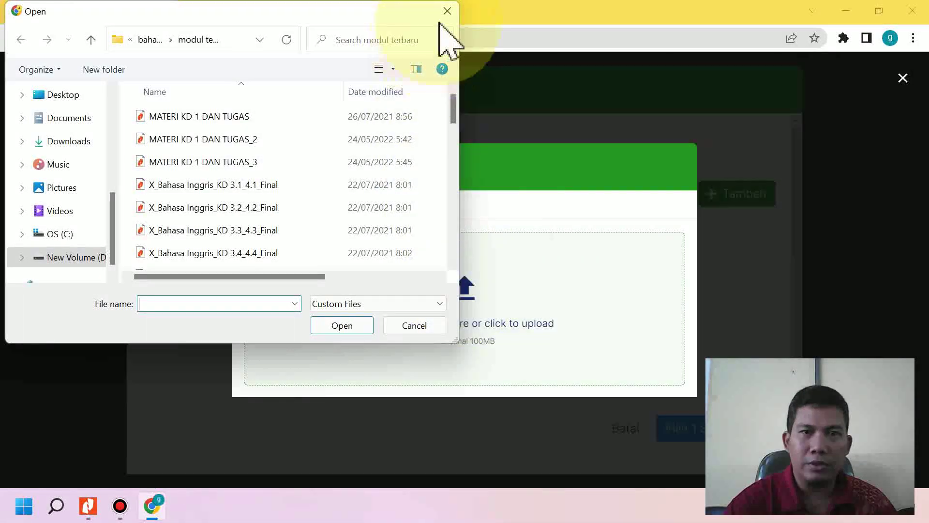
left_click(446, 11)
left_click(365, 213)
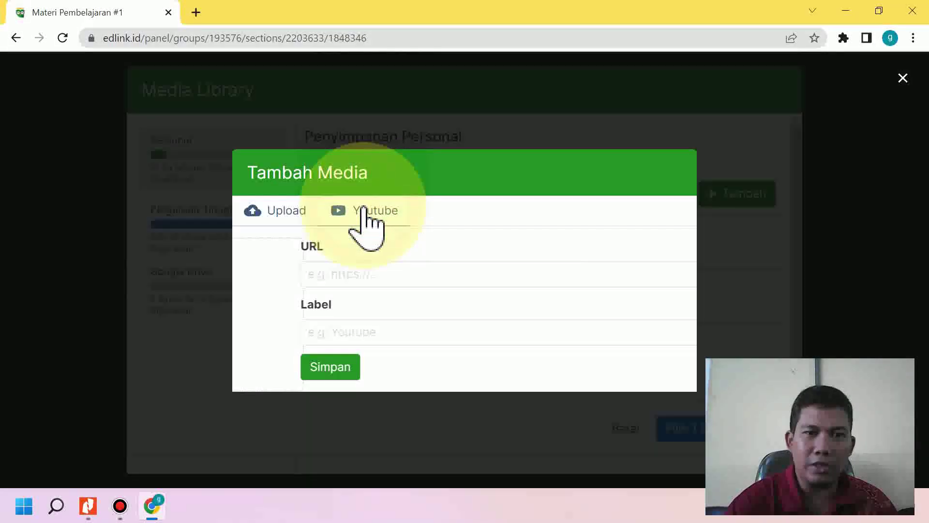
left_click(345, 273)
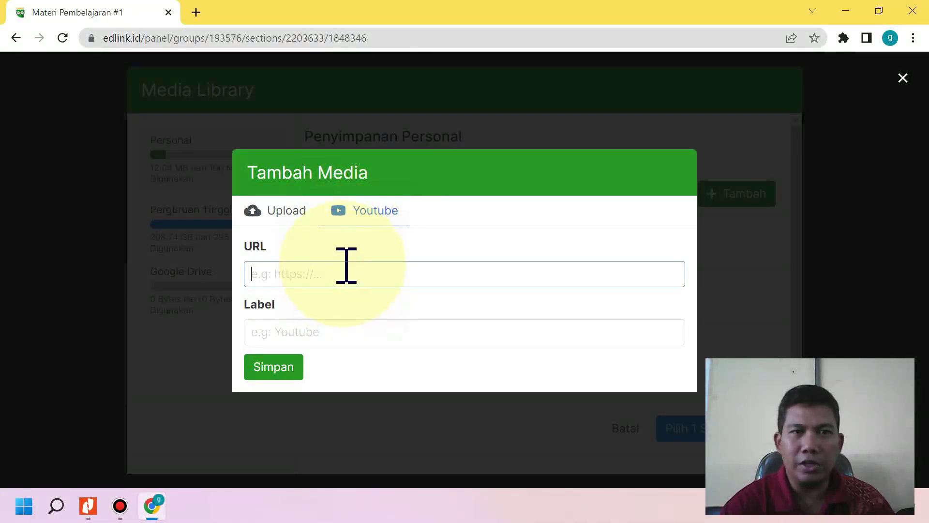
In a new browser tab, search YouTube for "offering help and service kelas 12" and open "Offering and Asking for Help | Materi Bahasa Inggris Kelas 12"
left_click(208, 10)
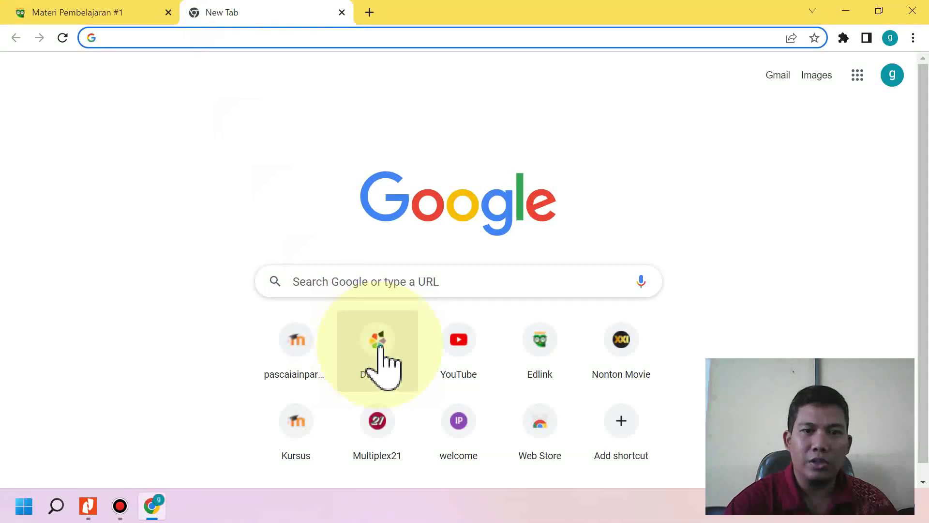
left_click(461, 344)
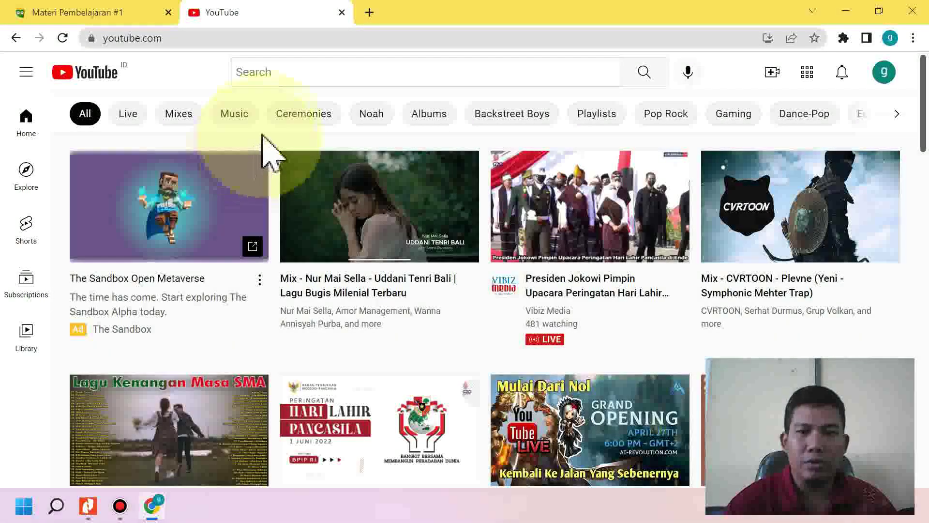
left_click(259, 72)
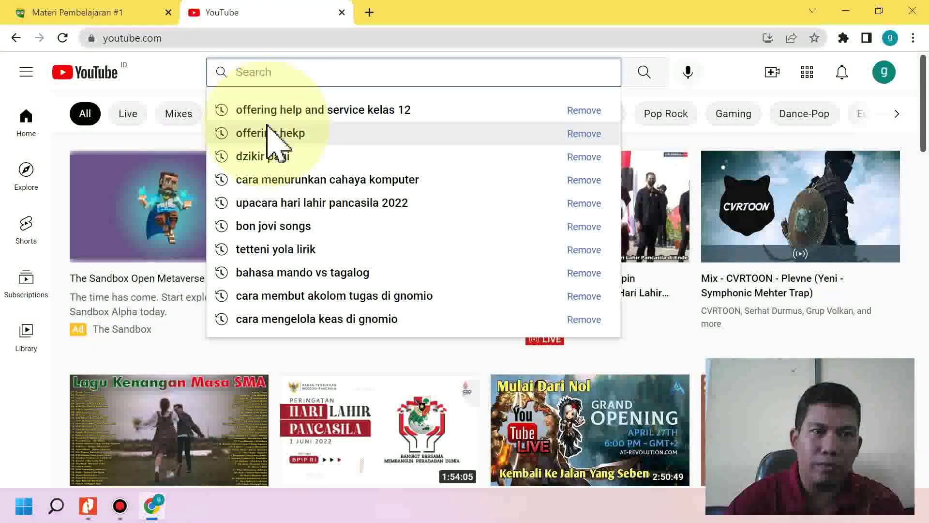
left_click(276, 109)
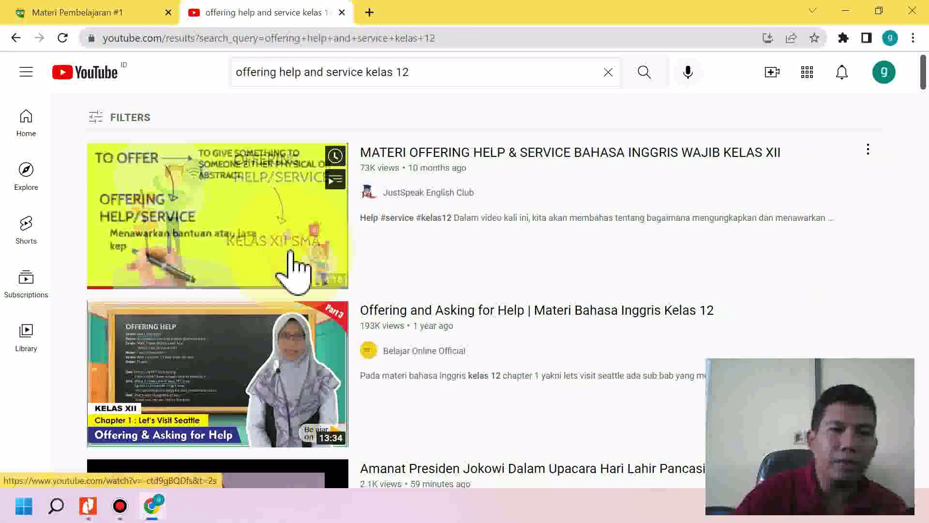
scroll(290, 253, "down", 1)
left_click(263, 279)
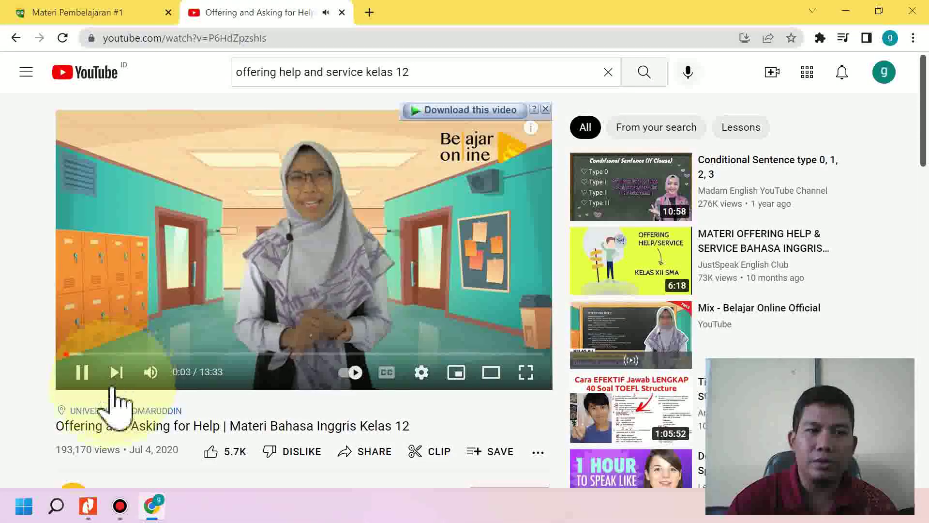
Pause the Offering and Asking for Help video and copy its share link
left_click(82, 371)
scroll(241, 290, "down", 3)
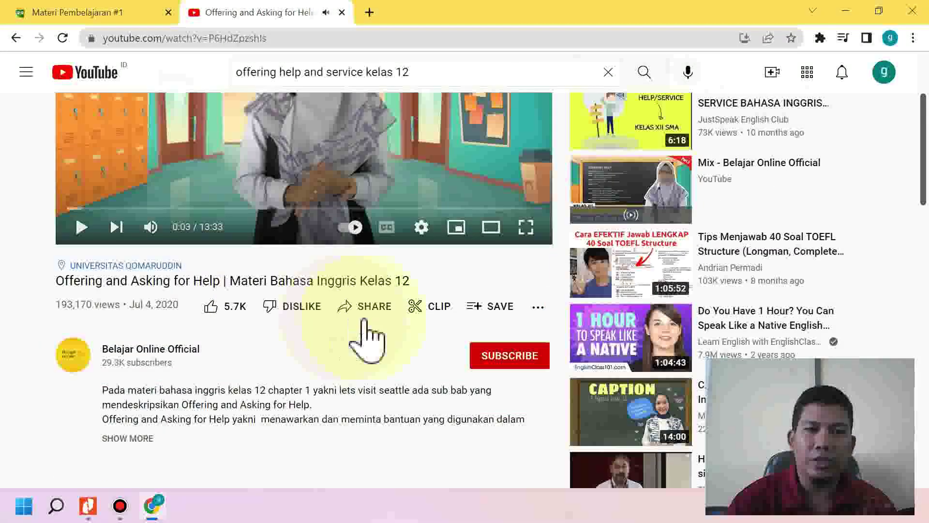
left_click(360, 306)
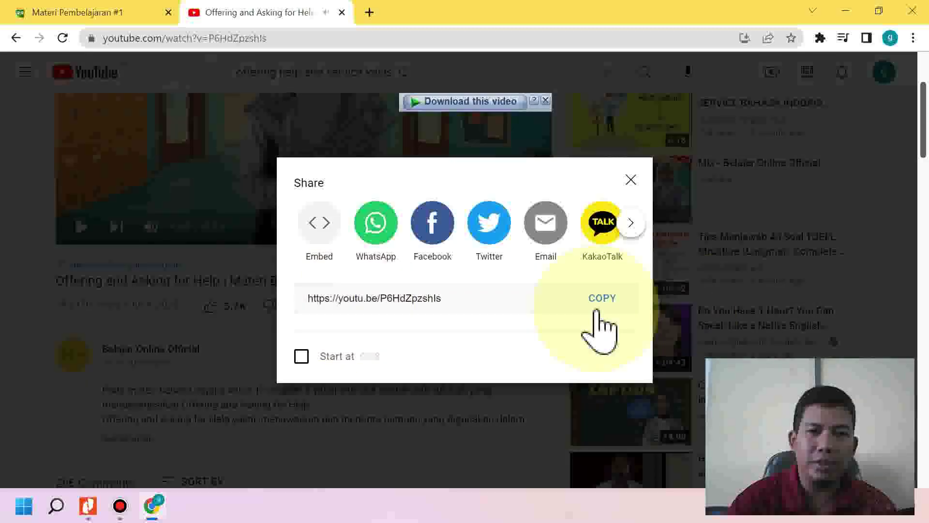
left_click(599, 299)
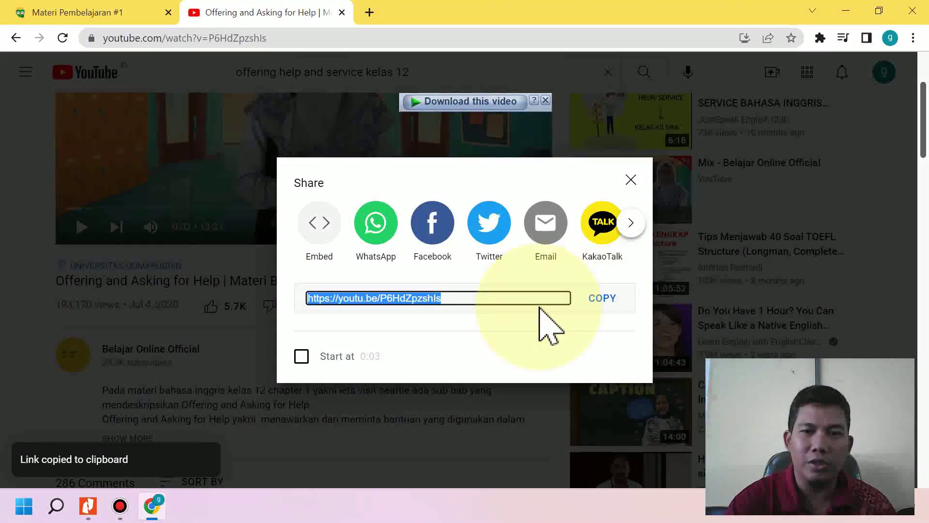
left_click(100, 11)
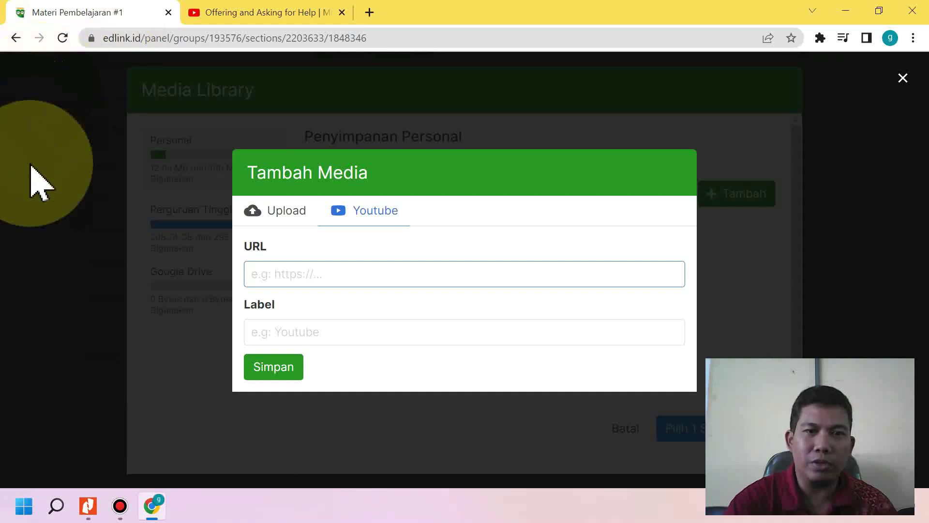
left_click(300, 281)
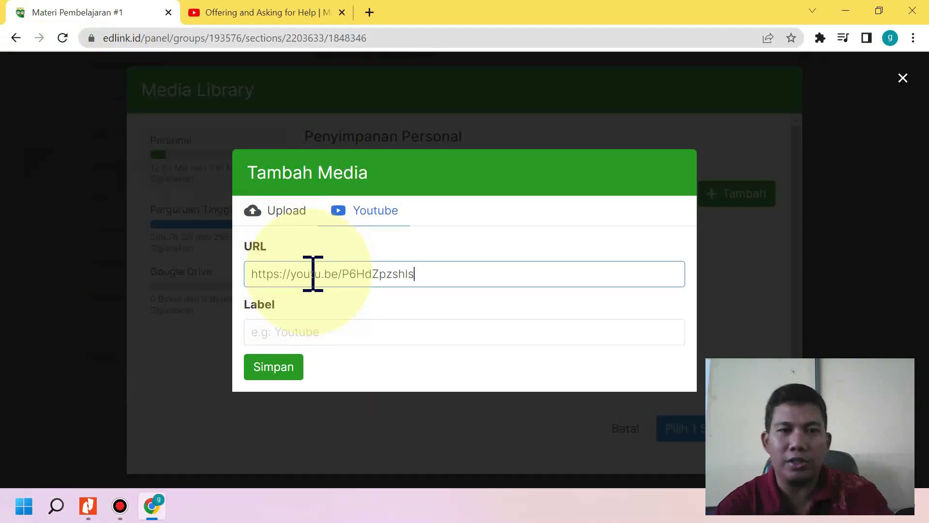
left_click(279, 375)
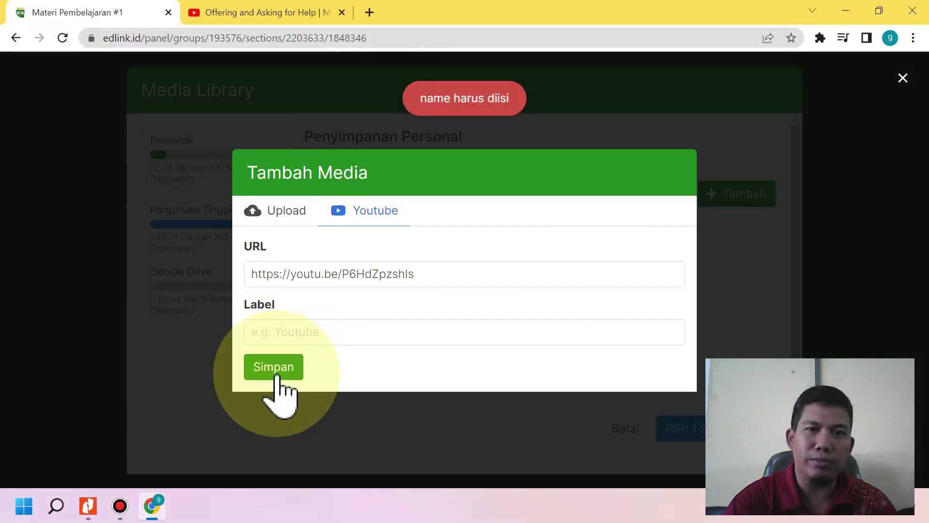
Label the YouTube media "offering help", save it and insert it into the material's Video section
left_click(290, 332)
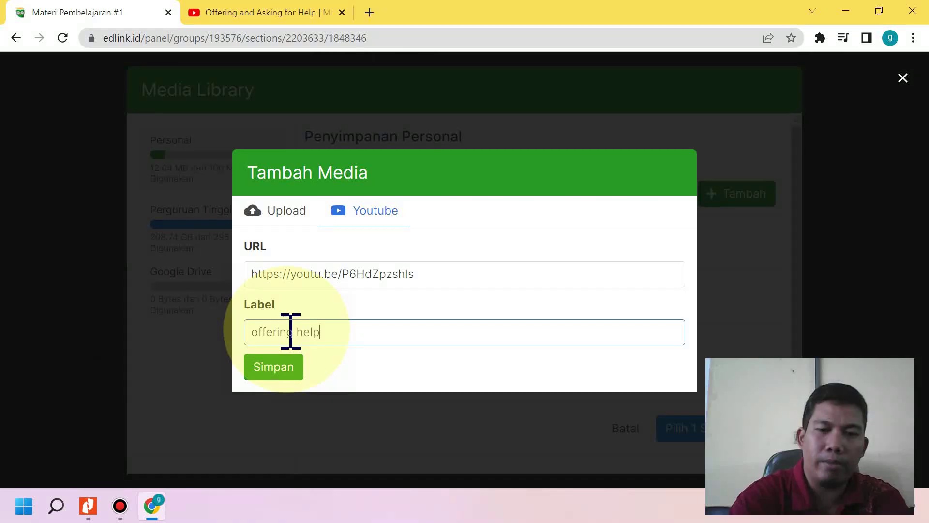
left_click(296, 370)
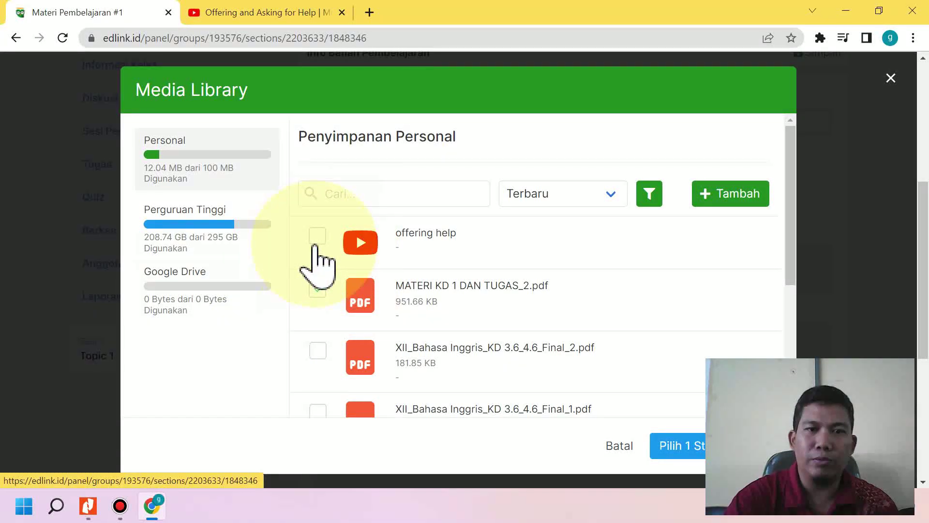
left_click(317, 236)
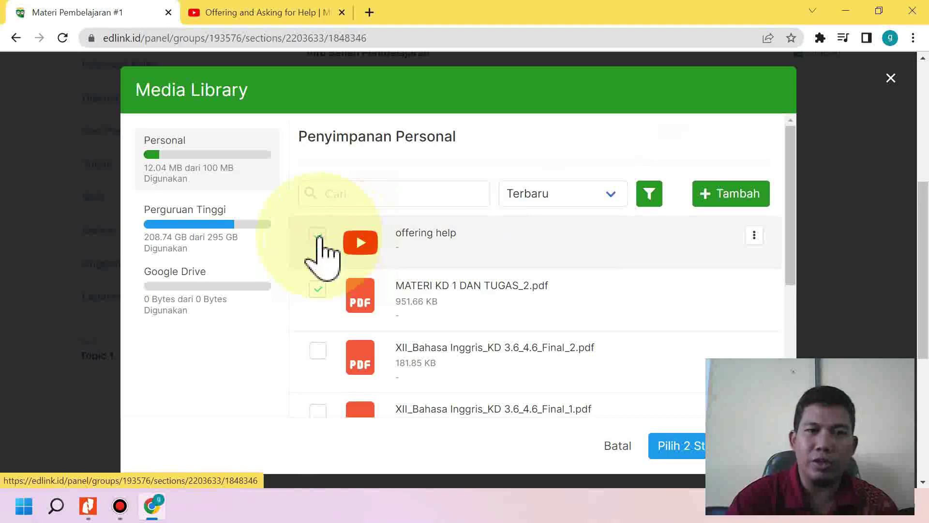
left_click(318, 237)
left_click(697, 450)
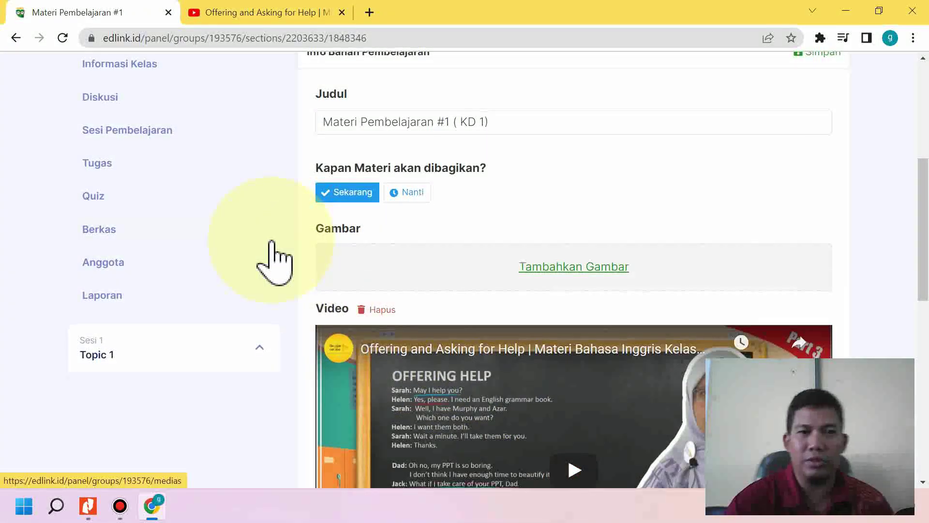
Write the material's note "Bacalah dengan baik dan benar modul tersebut, perhatikan penjelasan diyoutube" in the Catatan section
scroll(272, 242, "down", 9)
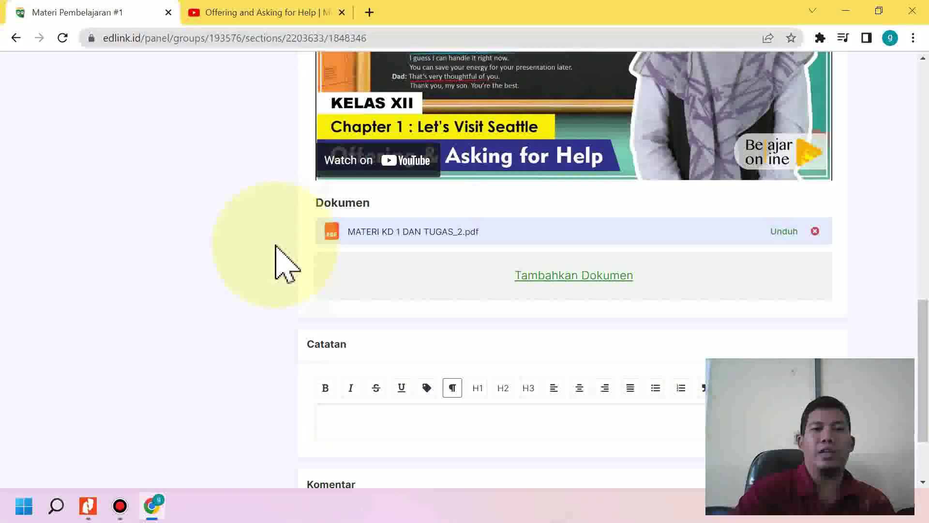
scroll(282, 244, "down", 2)
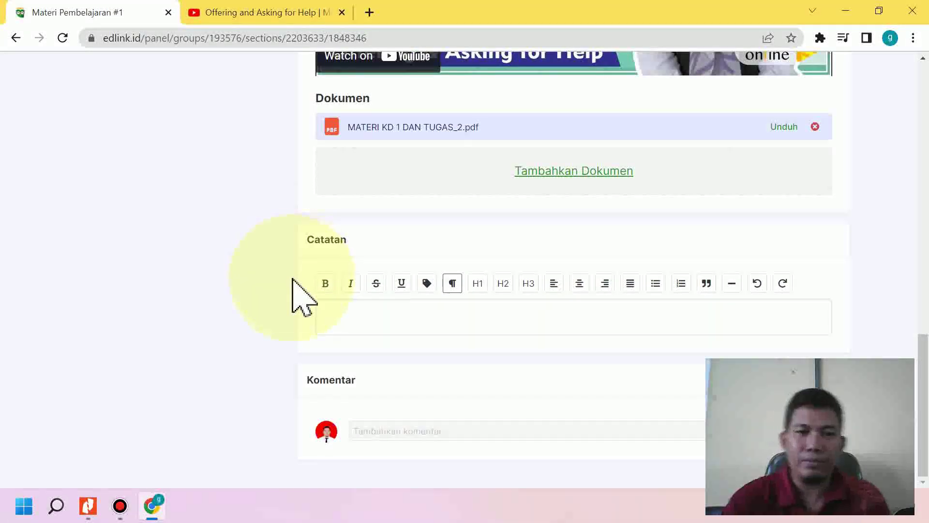
scroll(315, 271, "up", 1)
scroll(355, 351, "down", 1)
left_click(377, 315)
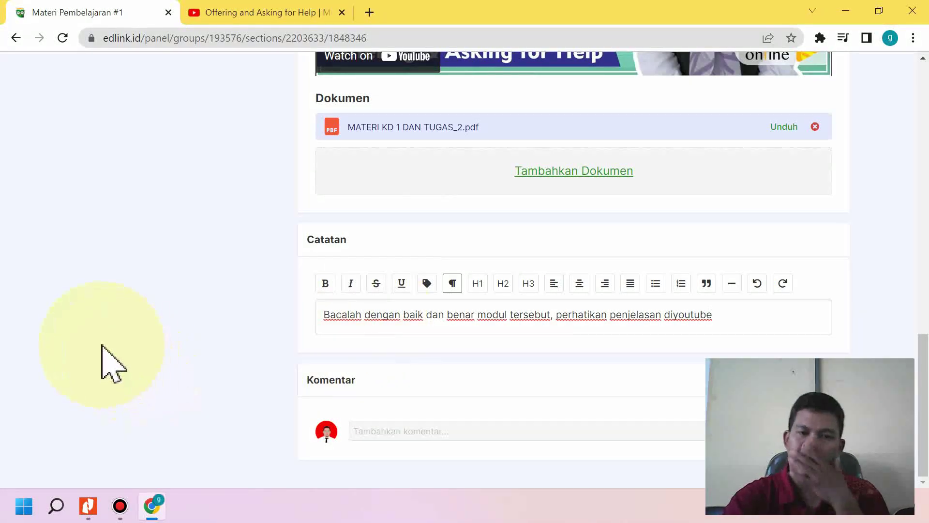
Review the material's title, video, document and note, and save the material
scroll(203, 295, "up", 12)
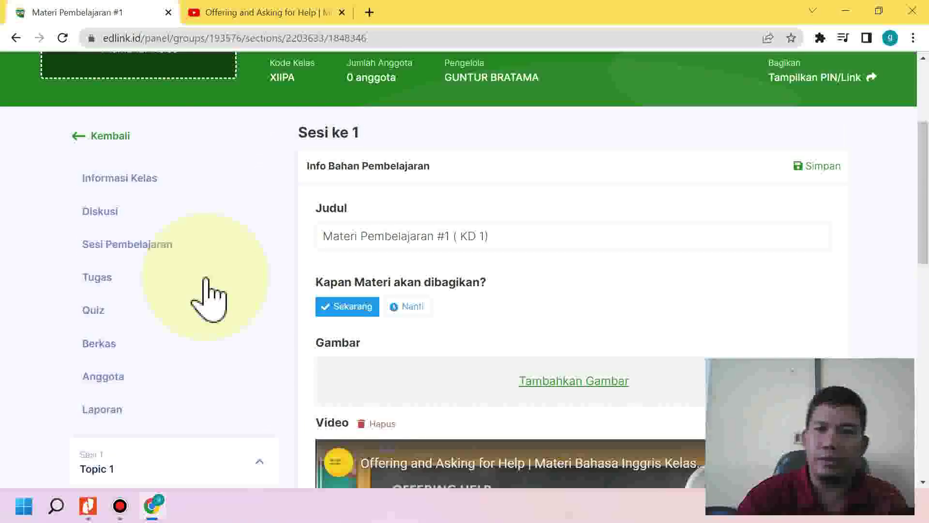
scroll(208, 293, "down", 5)
scroll(208, 295, "up", 3)
scroll(208, 295, "down", 10)
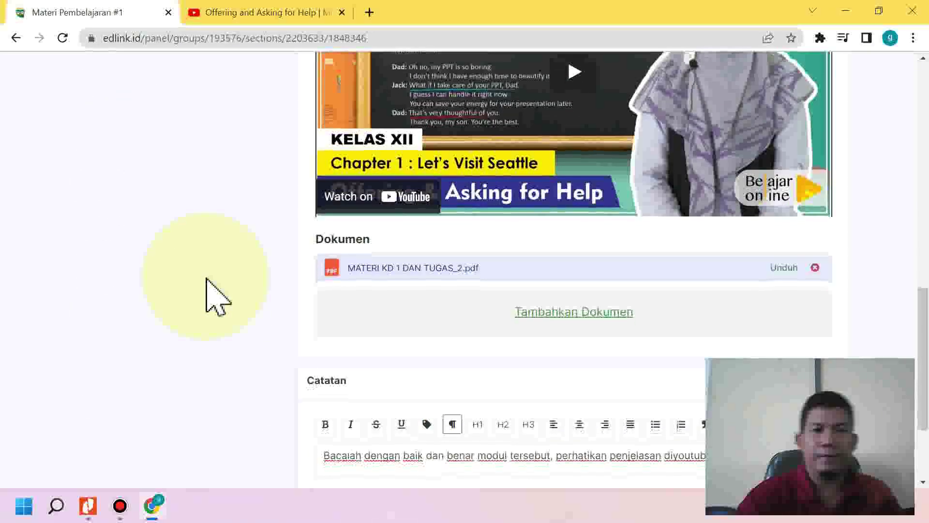
scroll(208, 300, "up", 10)
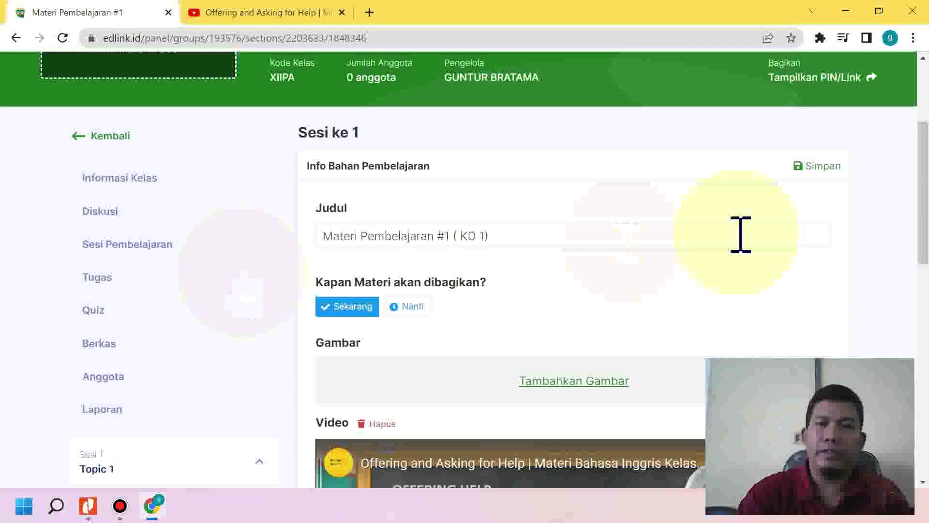
left_click(820, 166)
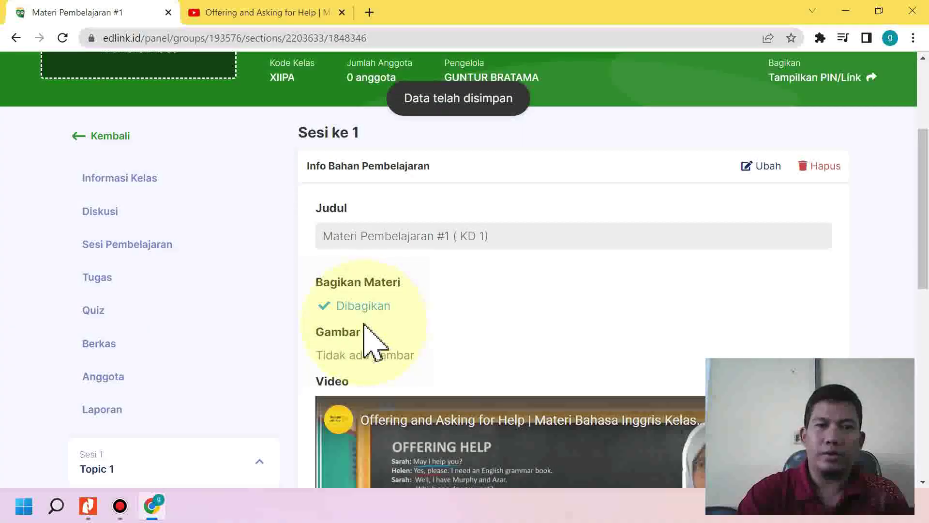
Return to the class's learning sessions and open Topic 1 to check its list of learning materials
left_click(127, 249)
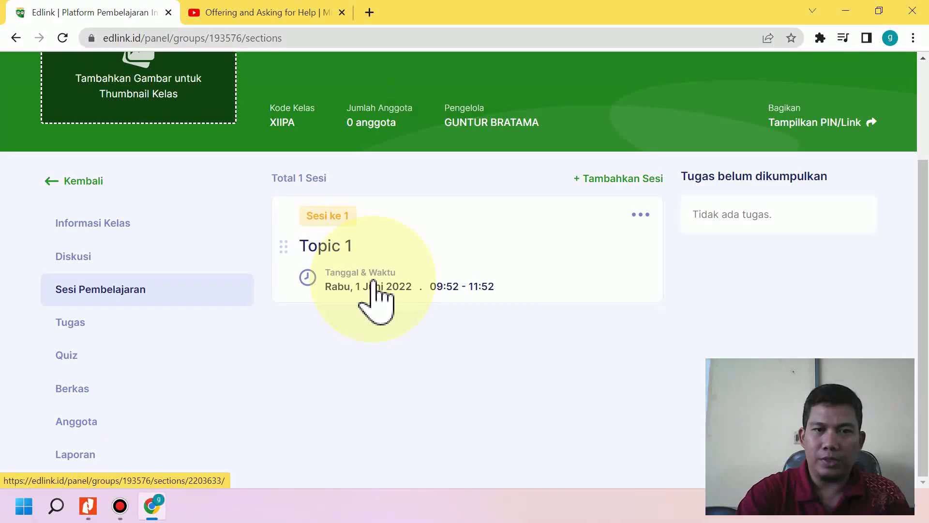
left_click(372, 279)
scroll(409, 352, "down", 2)
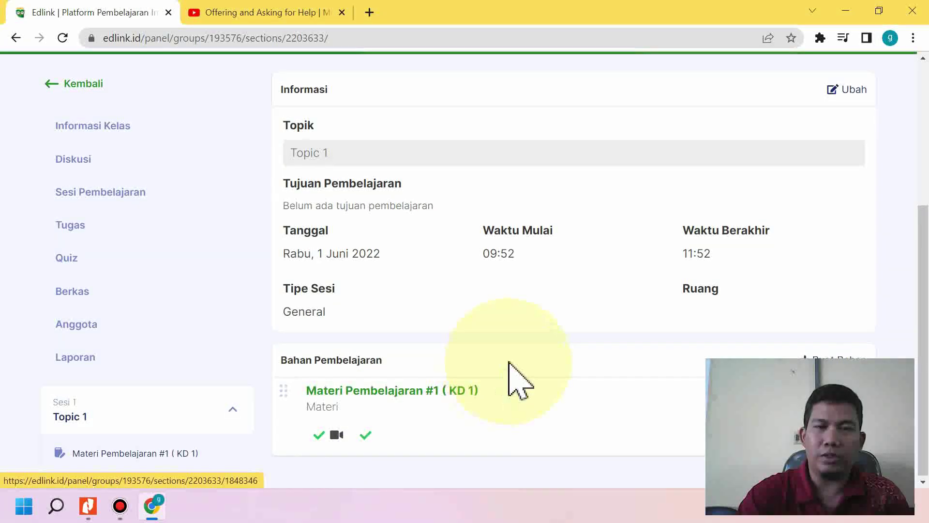
scroll(508, 379, "up", 5)
scroll(508, 379, "down", 3)
scroll(509, 364, "down", 2)
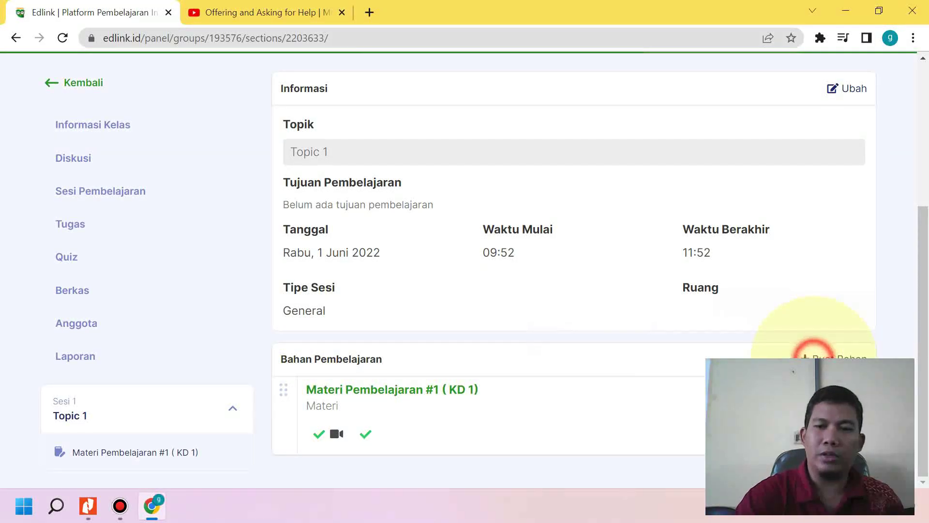
Create a Tugas item in Topic 1 and title it "Tugas Pembelajaran #2 KD 1 (offering help)"
left_click(813, 352)
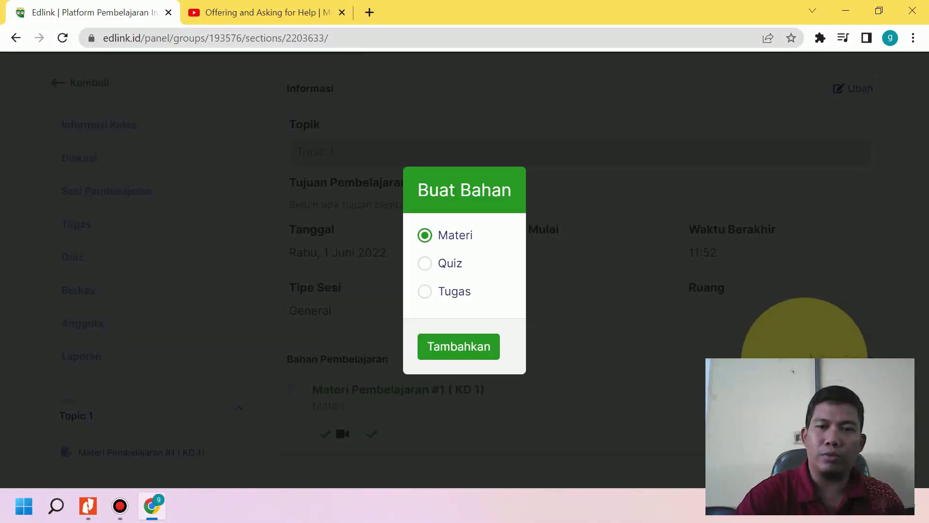
left_click(437, 293)
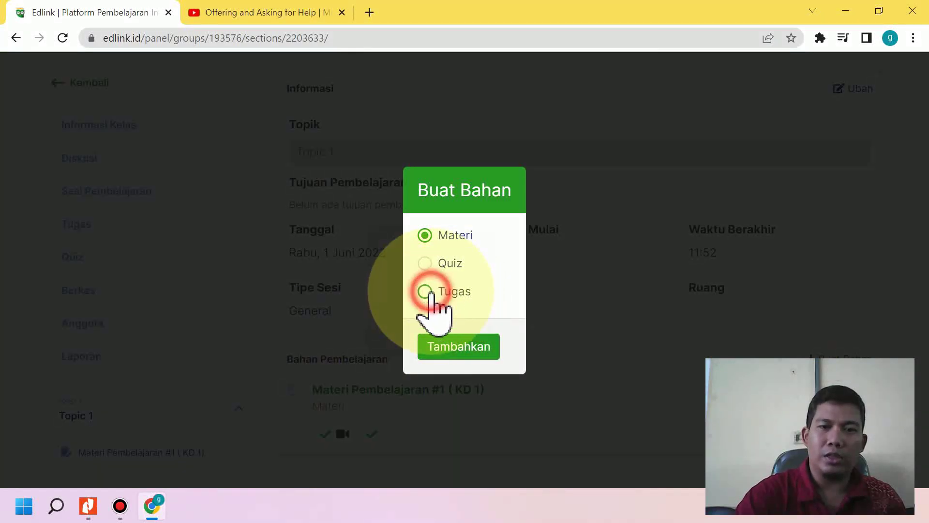
left_click(440, 347)
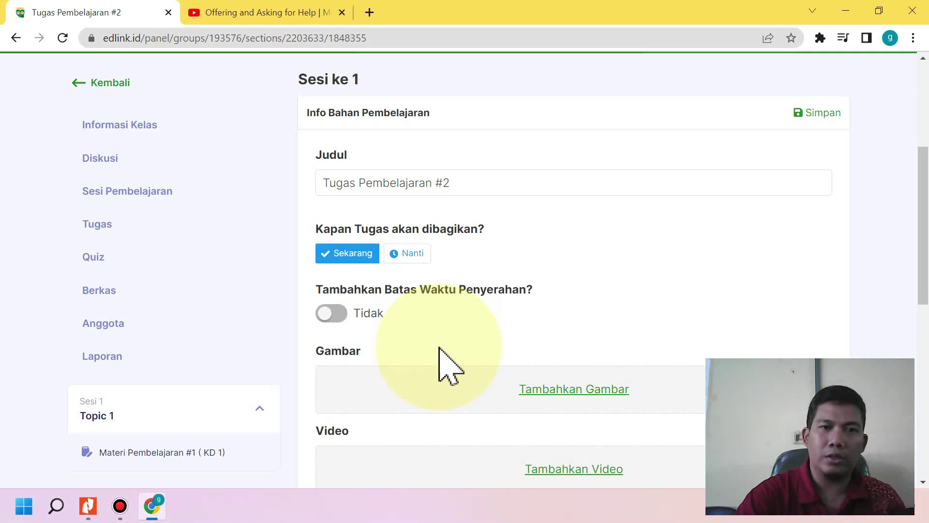
left_click(478, 183)
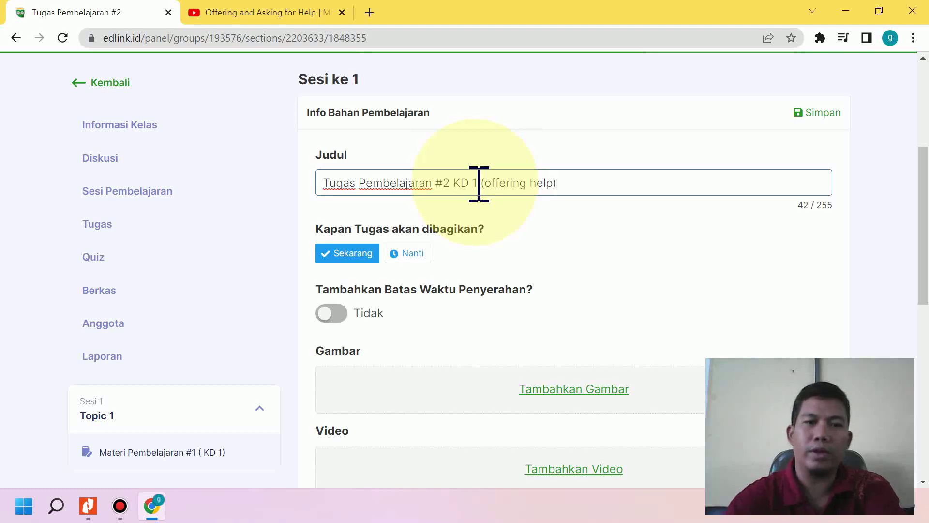
Upload the PDF MATERI KD 1 DAN TUGAS_3 to personal storage and attach it to the assignment's Dokumen section
scroll(487, 295, "down", 5)
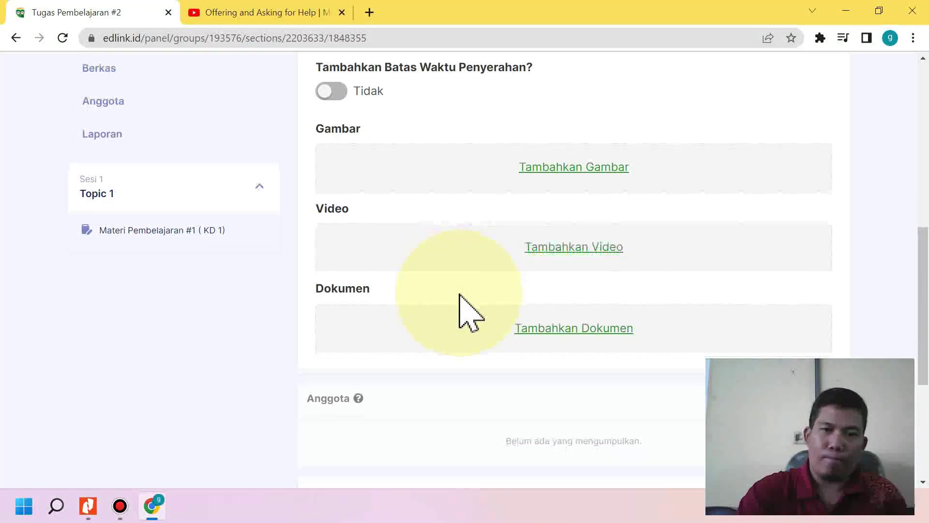
scroll(460, 296, "down", 3)
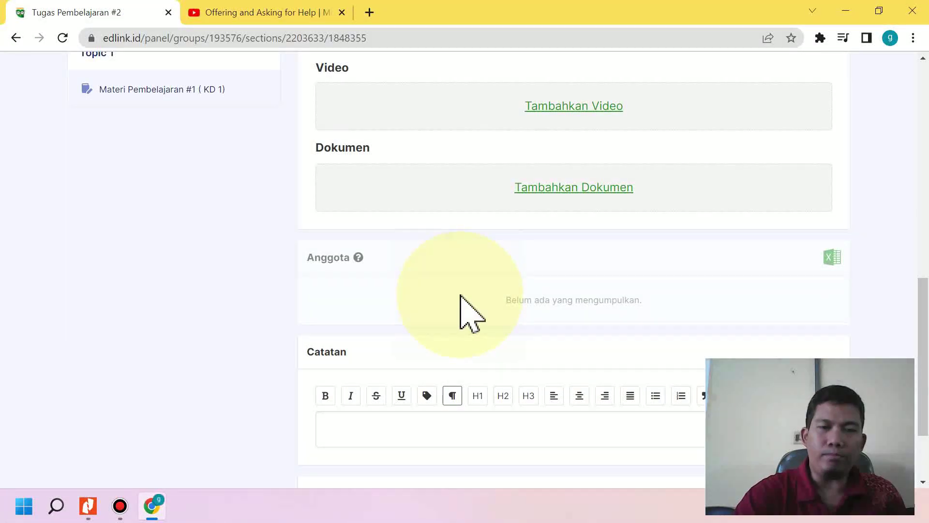
scroll(478, 247, "up", 3)
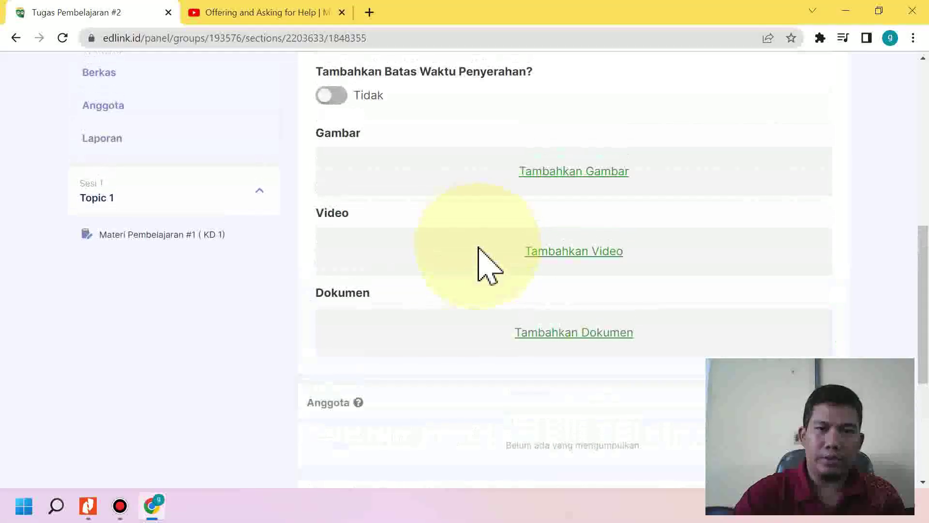
scroll(466, 290, "up", 2)
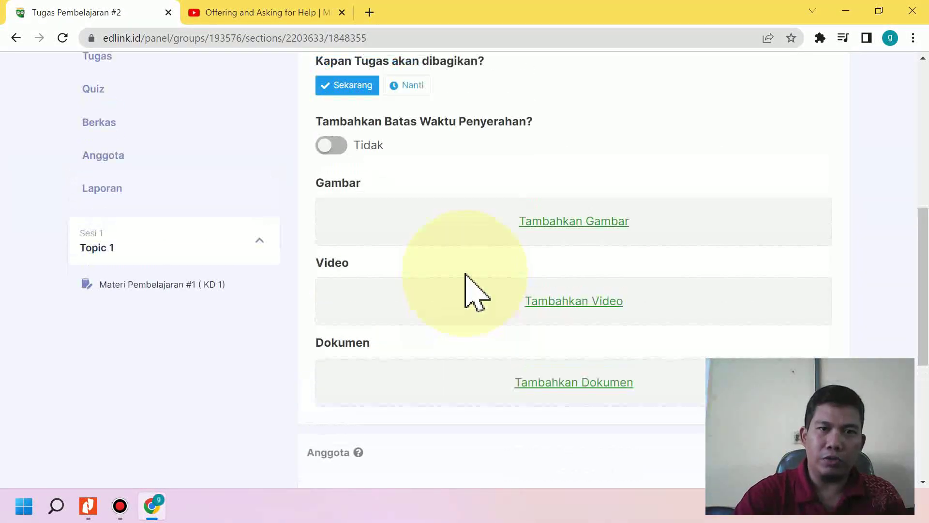
scroll(466, 290, "down", 3)
left_click(579, 268)
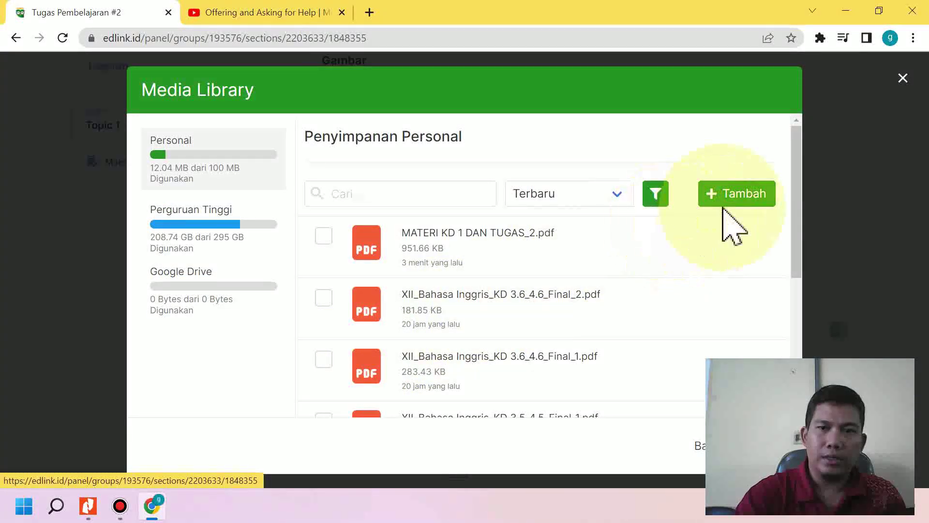
left_click(735, 193)
left_click(479, 297)
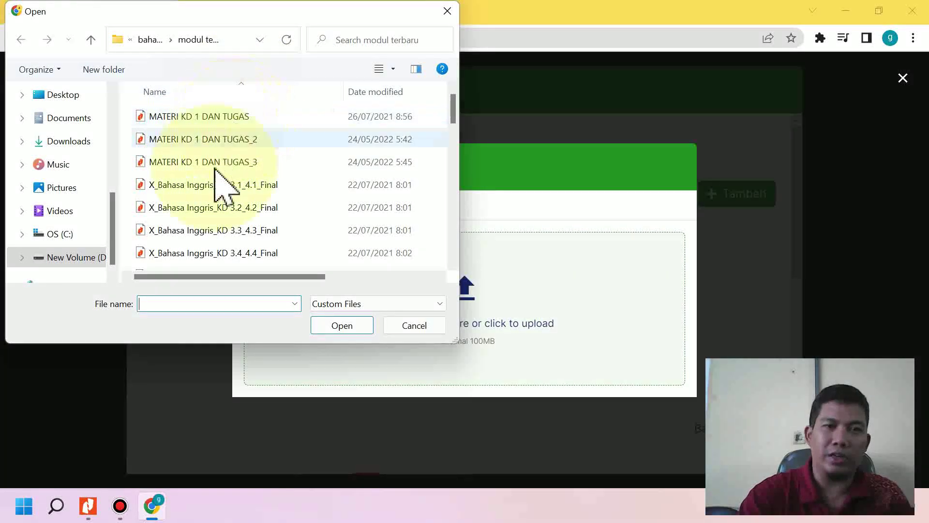
left_click(231, 161)
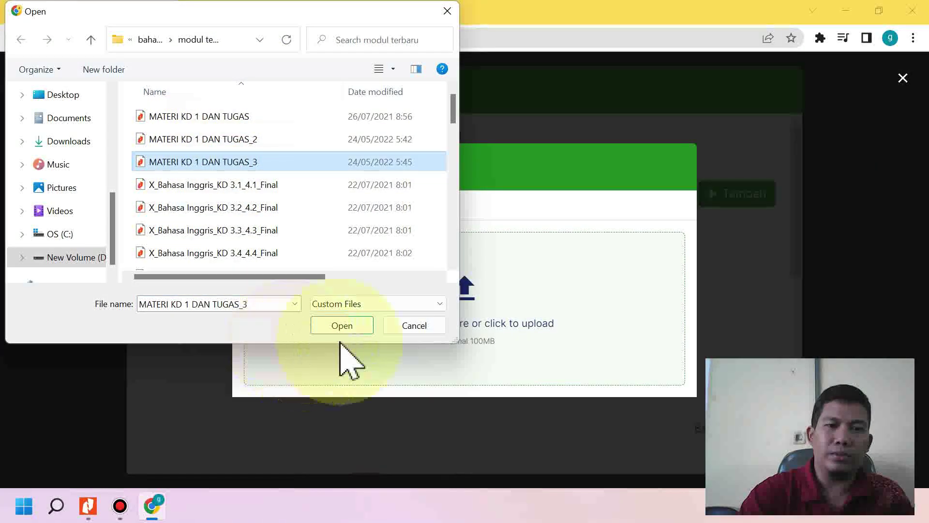
left_click(346, 328)
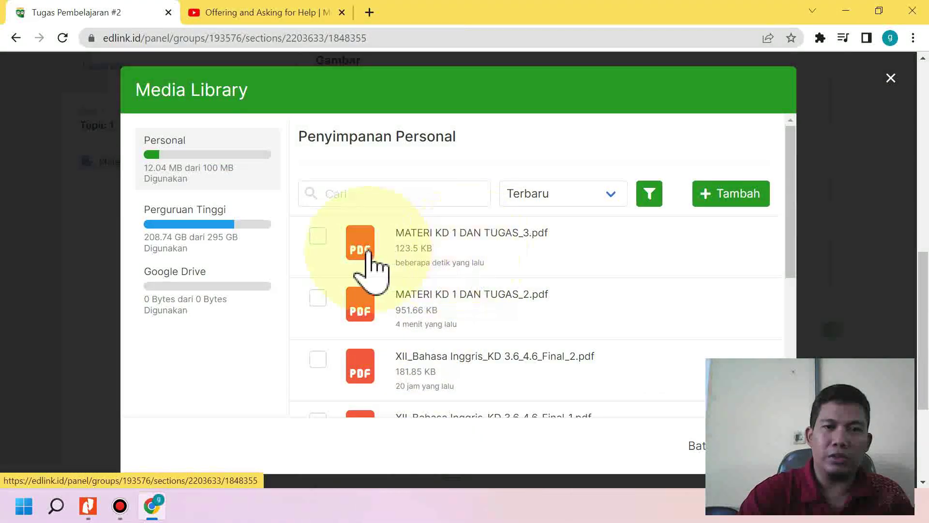
left_click(317, 236)
left_click(683, 445)
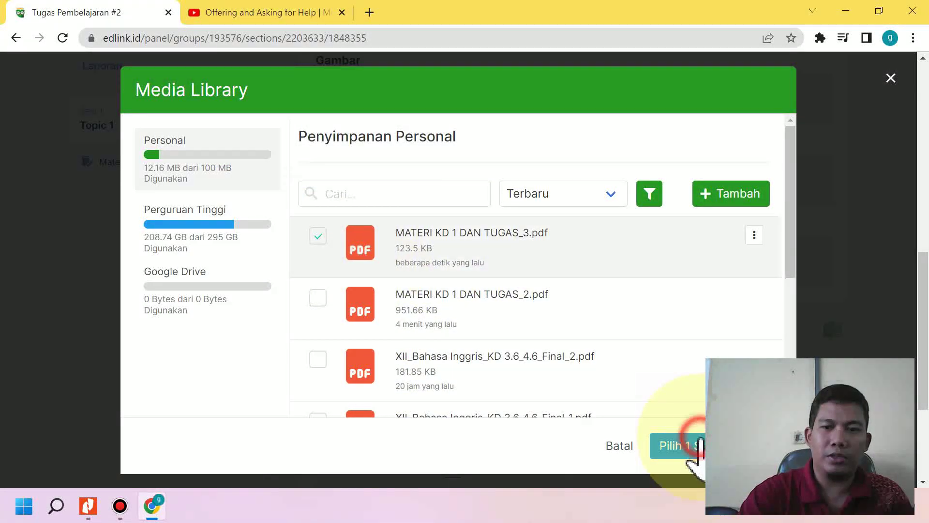
Write the assignment's note "Kerjakanlah secara berkelompok" in the Catatan section
scroll(433, 358, "down", 5)
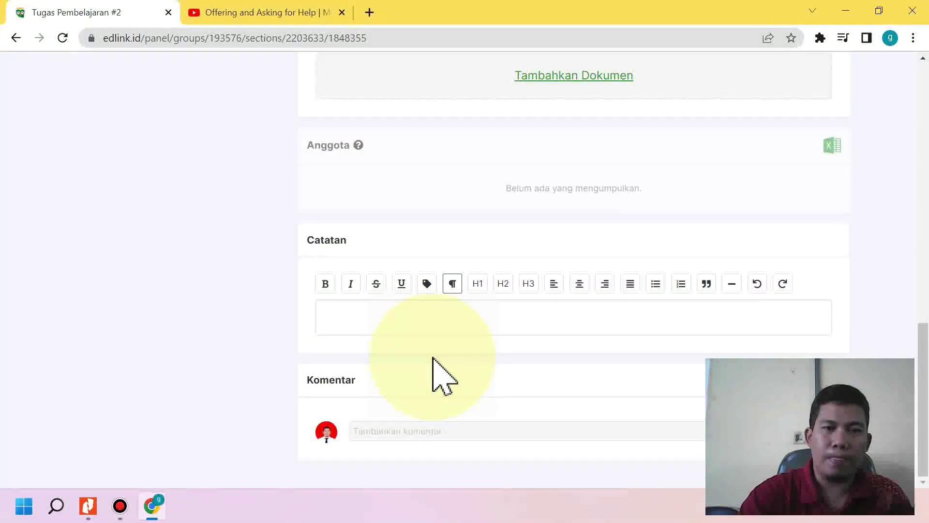
scroll(433, 361, "up", 4)
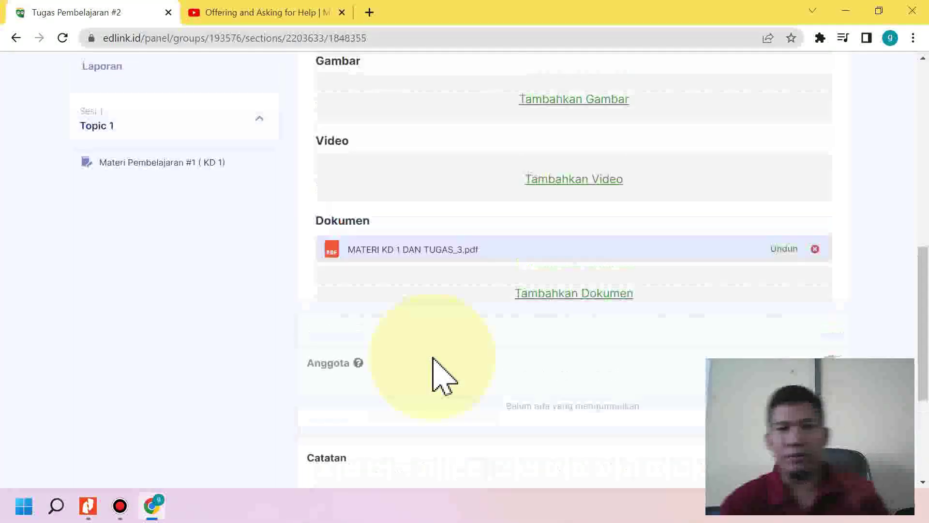
scroll(428, 378, "down", 4)
left_click(397, 322)
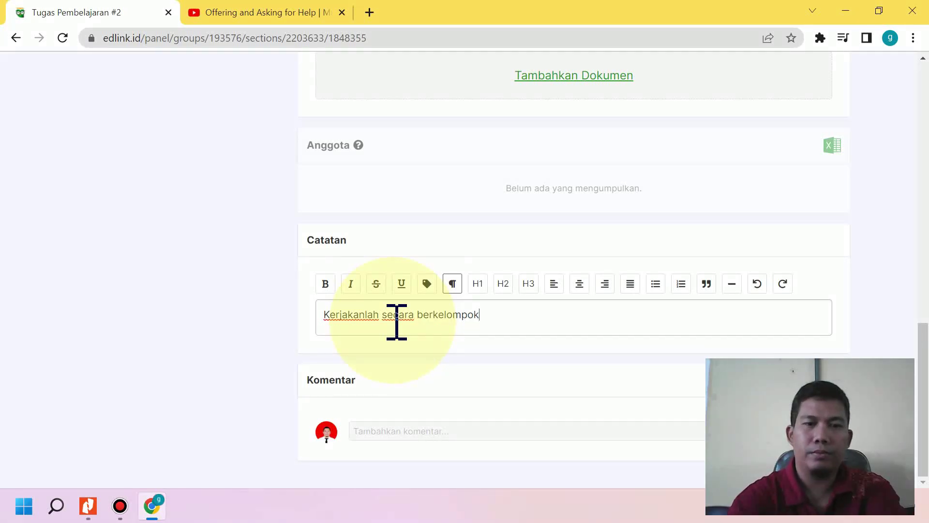
Try the assignment's Nanti sharing option, set sharing back to Sekarang and enable a submission deadline
scroll(402, 310, "up", 10)
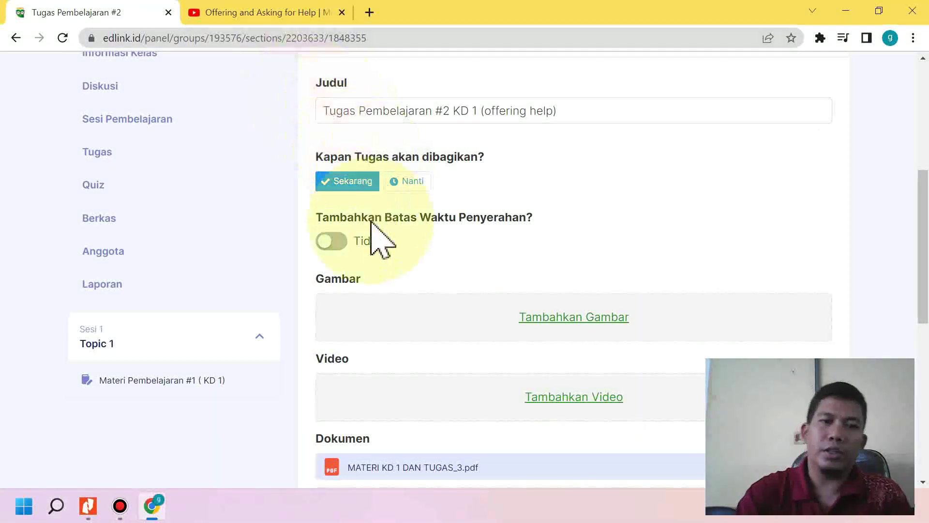
scroll(373, 262, "up", 1)
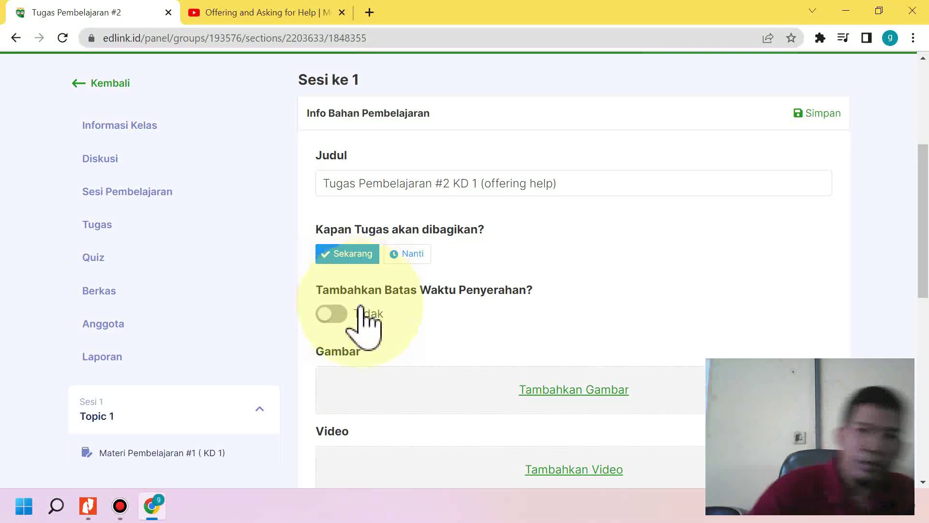
left_click(408, 257)
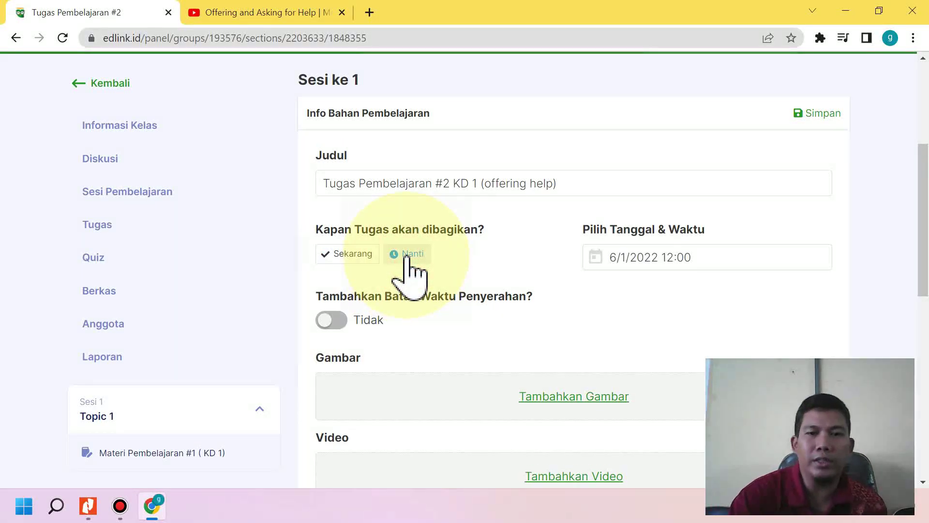
left_click(341, 255)
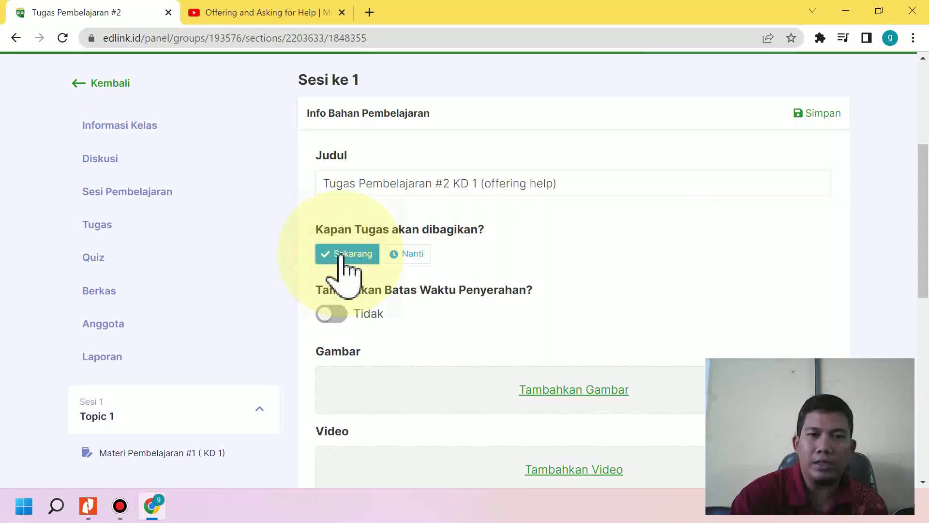
left_click(345, 314)
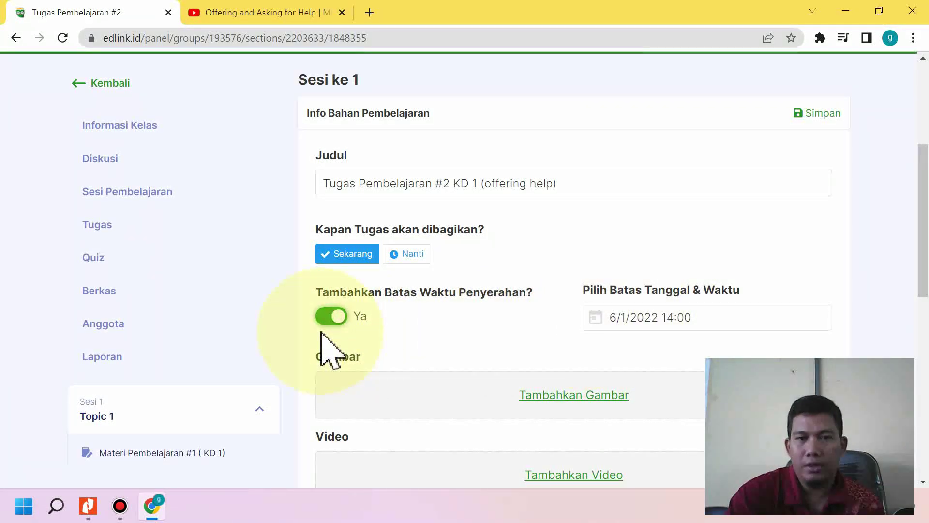
Toggle the assignment's submission deadline off and on again, and set its date to 2 June 2022
left_click(328, 318)
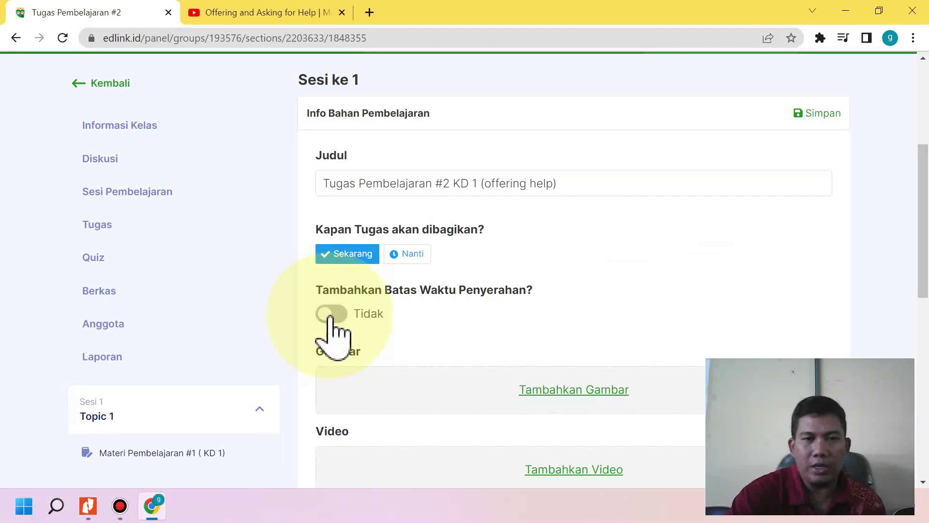
left_click(333, 315)
left_click(622, 318)
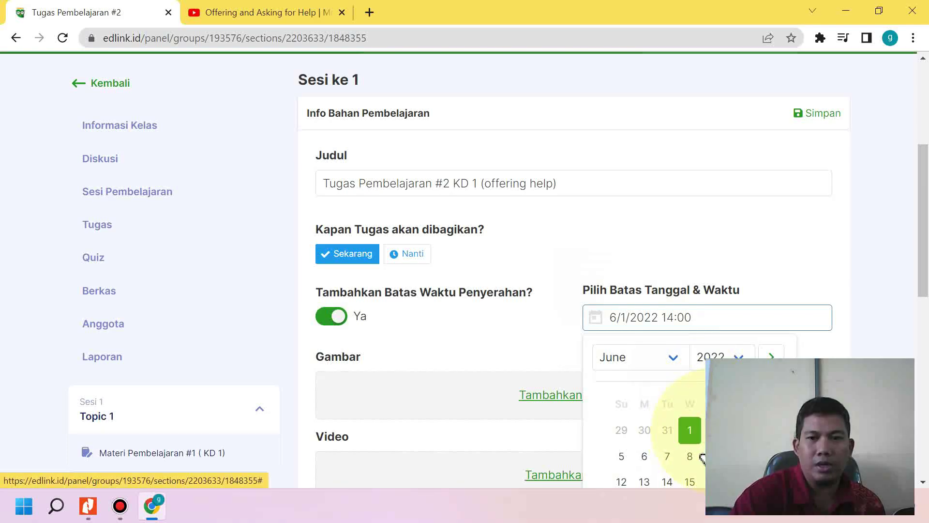
left_click(706, 442)
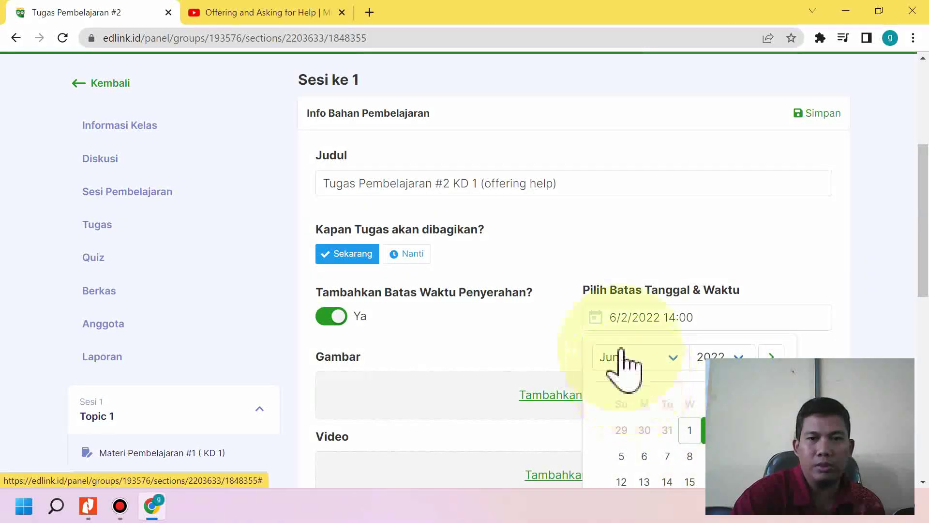
triple_click(675, 318)
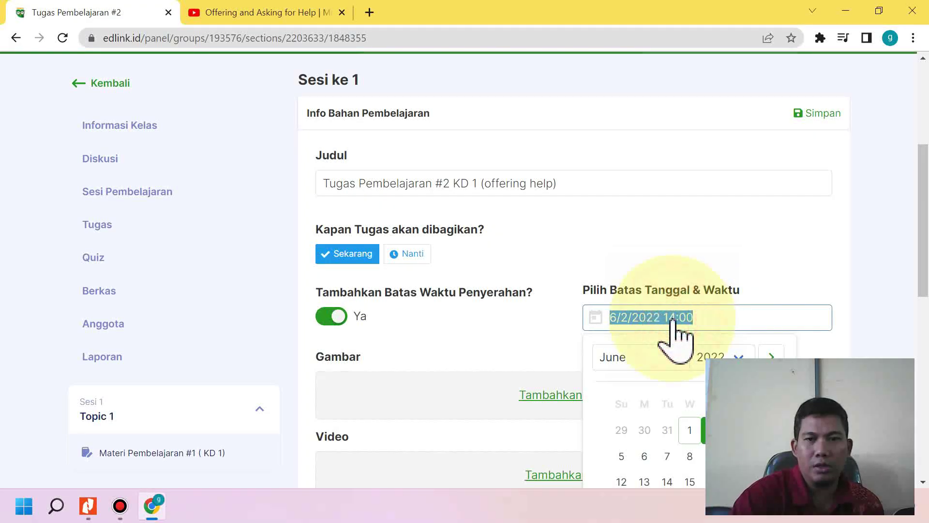
left_click(676, 323)
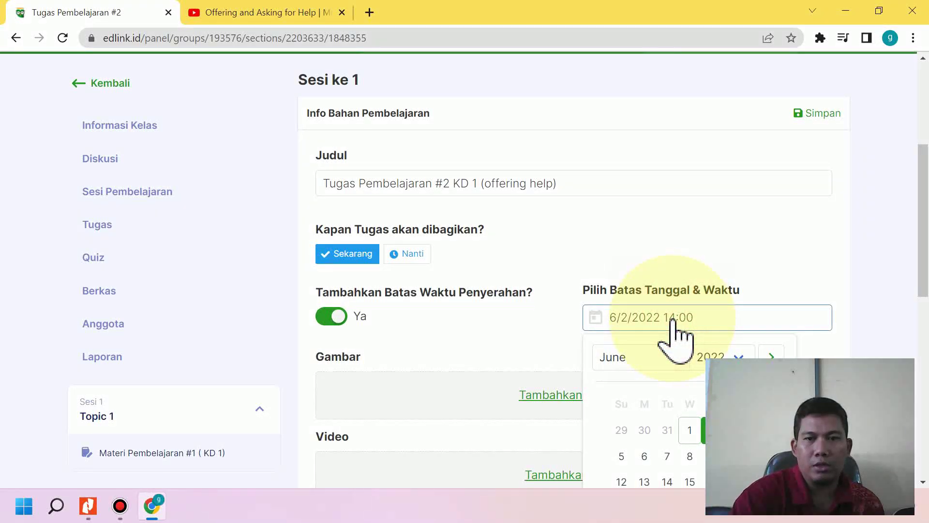
double_click(671, 319)
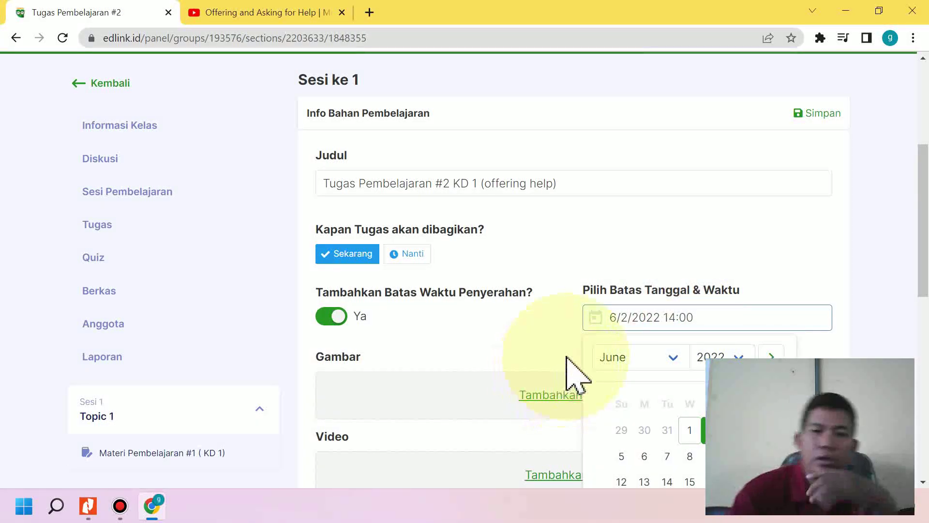
Set the assignment's submission deadline time to 23:59
scroll(577, 373, "down", 5)
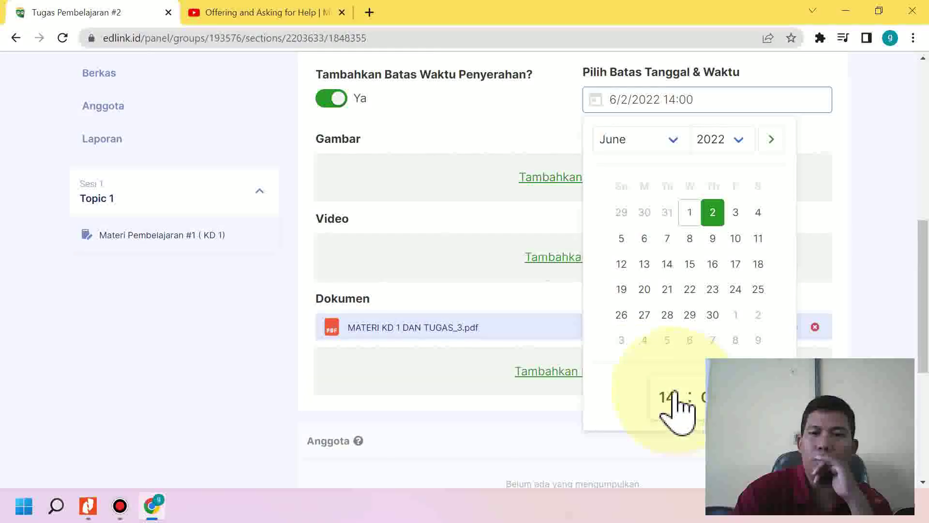
left_click(675, 407)
scroll(682, 387, "down", 1)
left_click(675, 409)
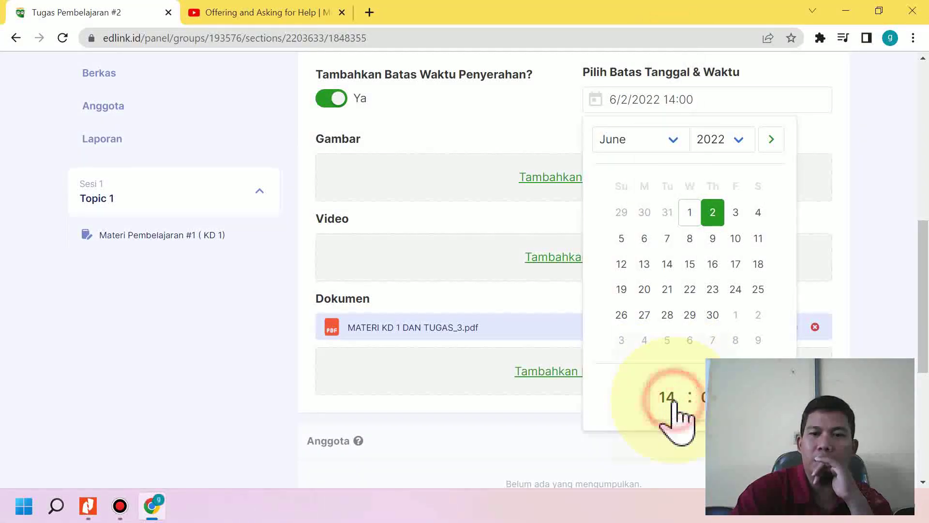
left_click(675, 409)
scroll(683, 315, "down", 2)
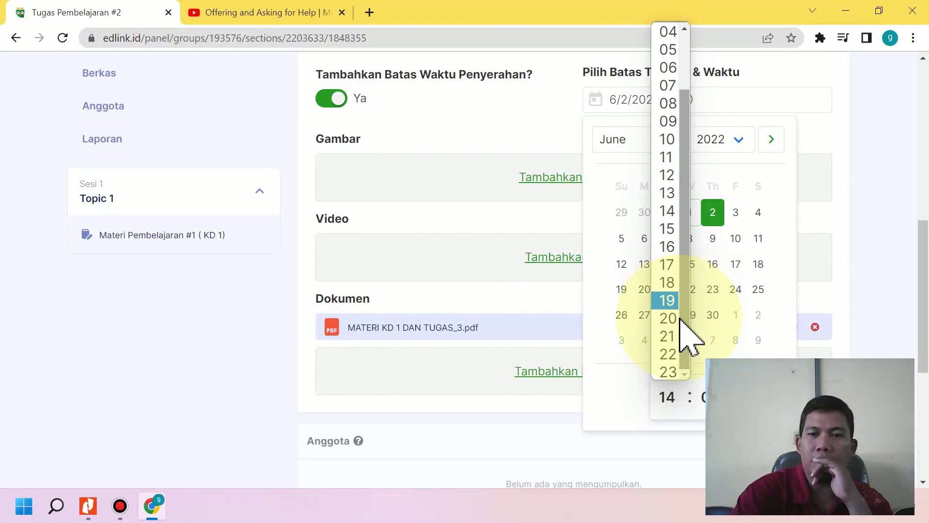
left_click(673, 375)
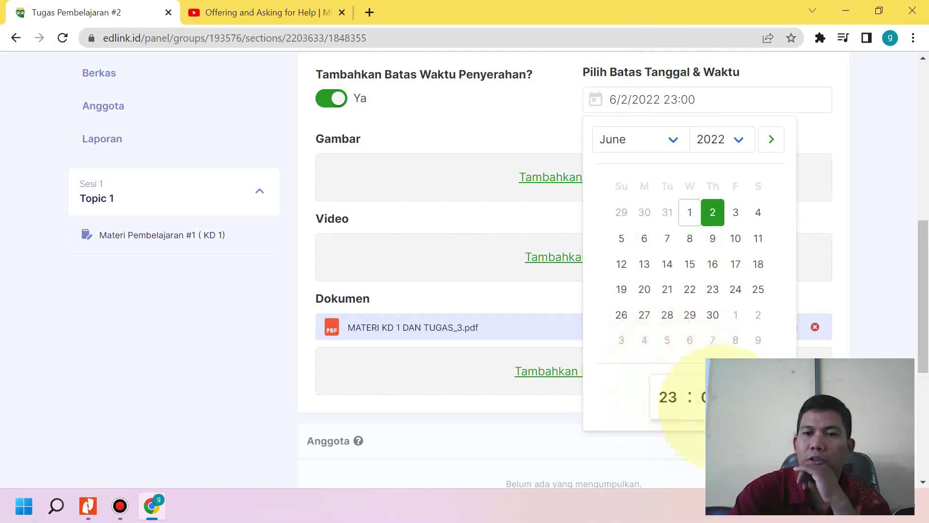
left_click(705, 397)
scroll(715, 325, "down", 12)
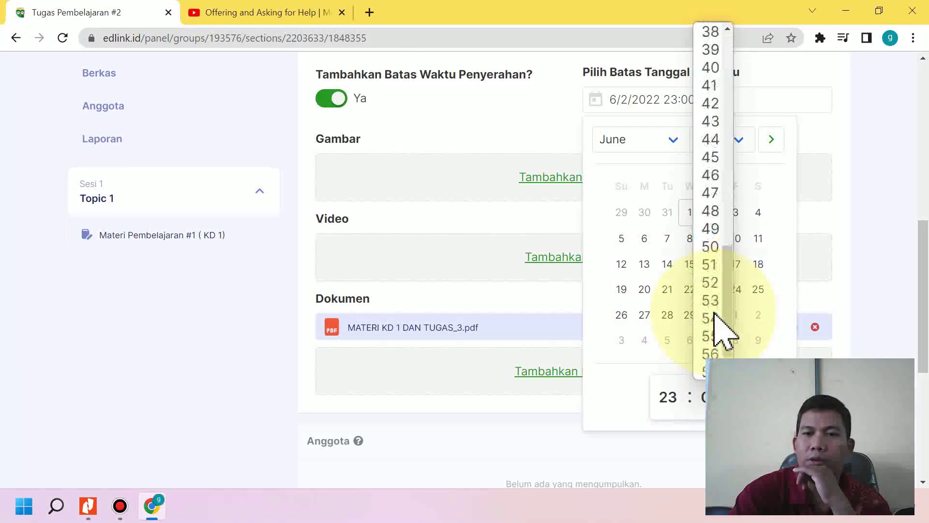
left_click(710, 371)
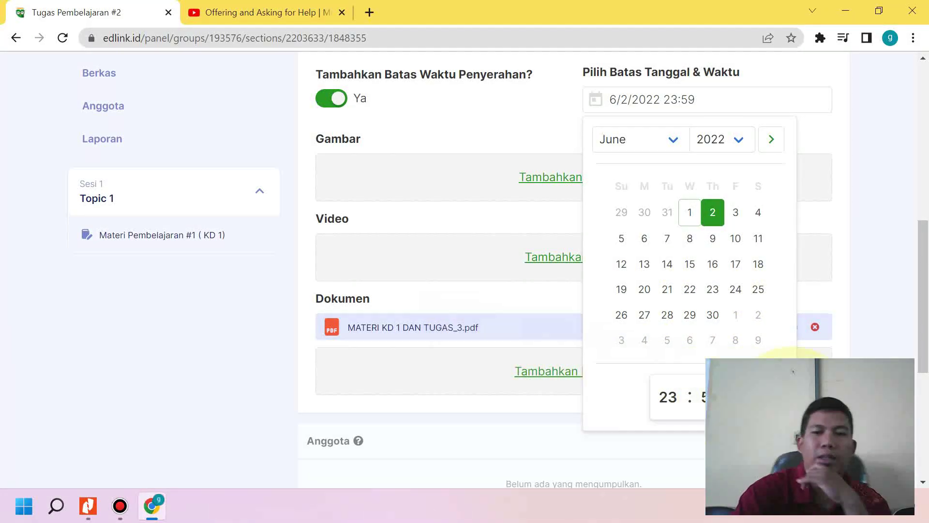
left_click(861, 390)
scroll(573, 293, "up", 1)
scroll(573, 293, "up", 1)
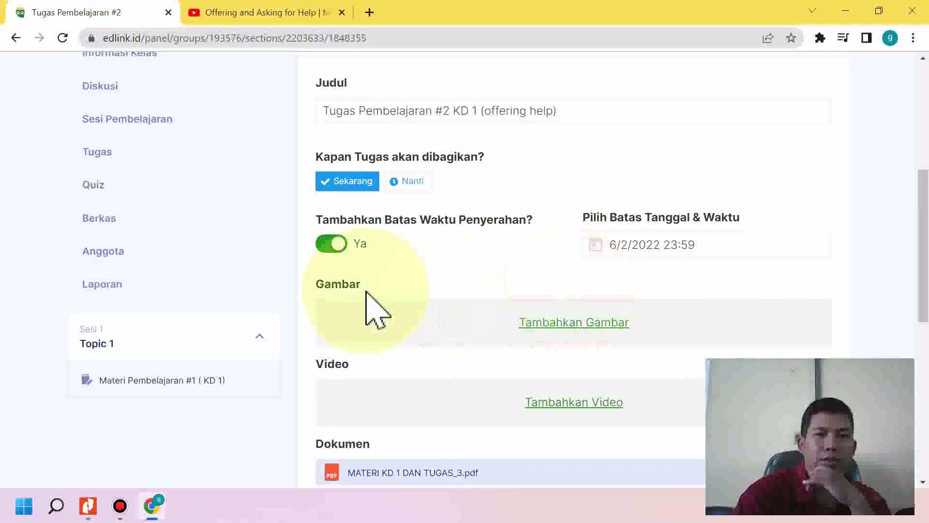
Turn off the assignment's submission deadline and save the assignment
left_click(345, 243)
scroll(702, 252, "down", 6)
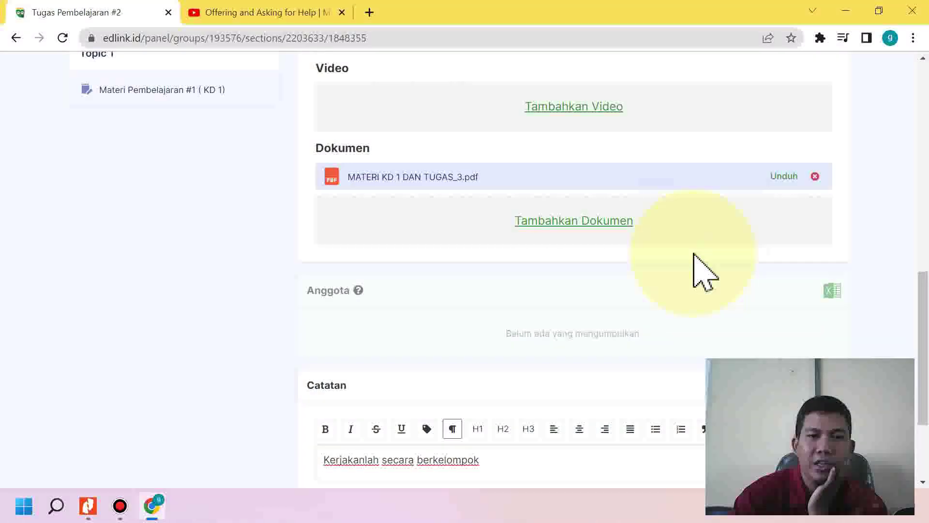
scroll(702, 273, "down", 3)
scroll(682, 293, "up", 12)
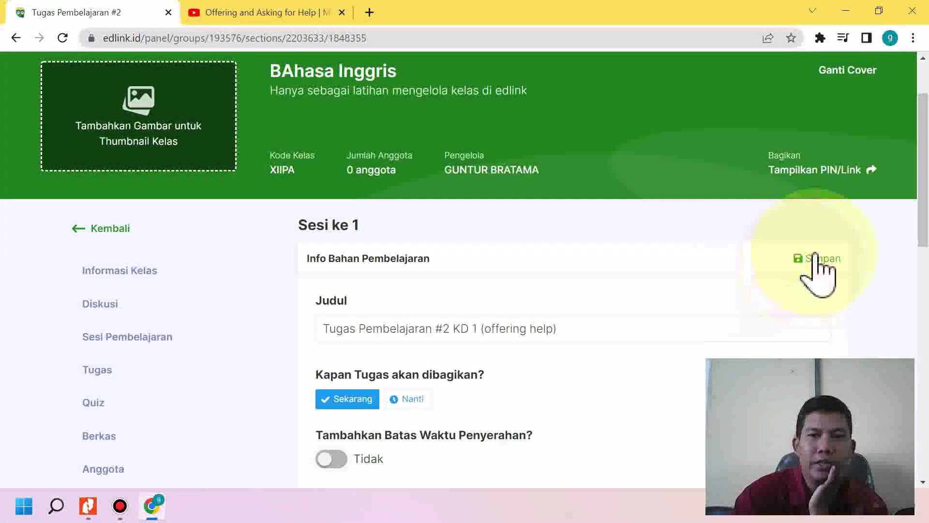
left_click(816, 258)
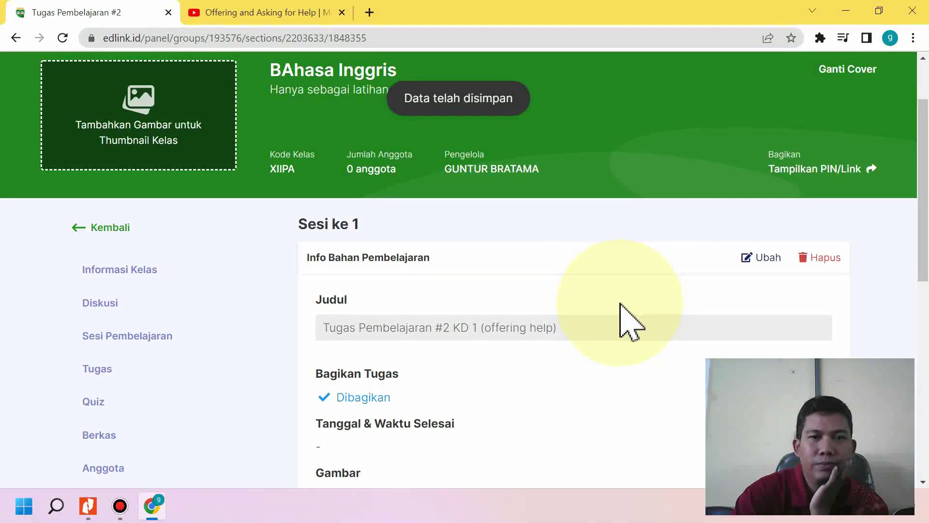
Return to the class's Sesi Pembelajaran list and view the Tambah Sesi form, closing it without saving
scroll(629, 322, "down", 4)
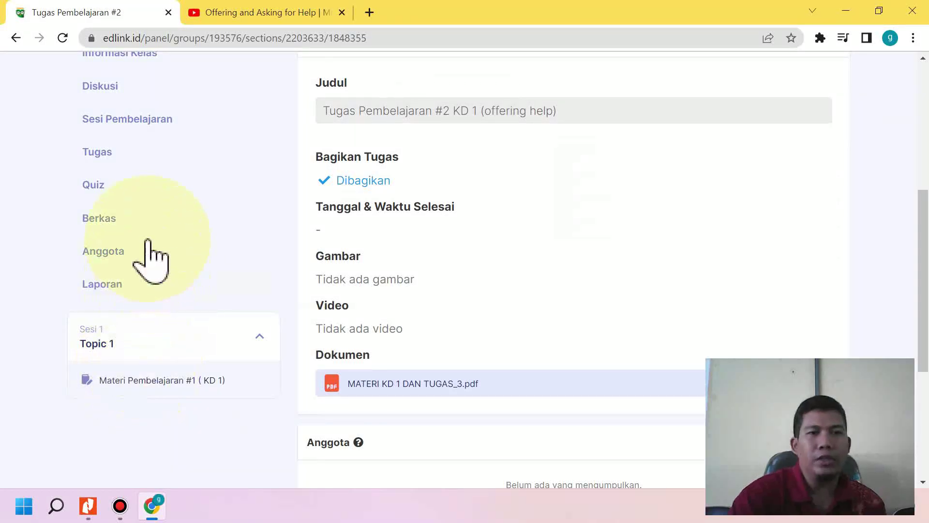
scroll(147, 254, "up", 1)
left_click(141, 190)
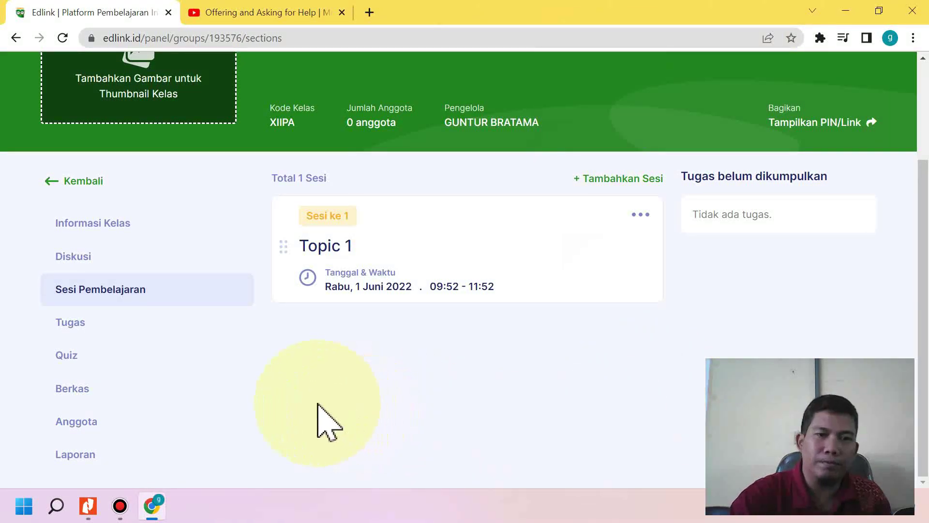
left_click(600, 178)
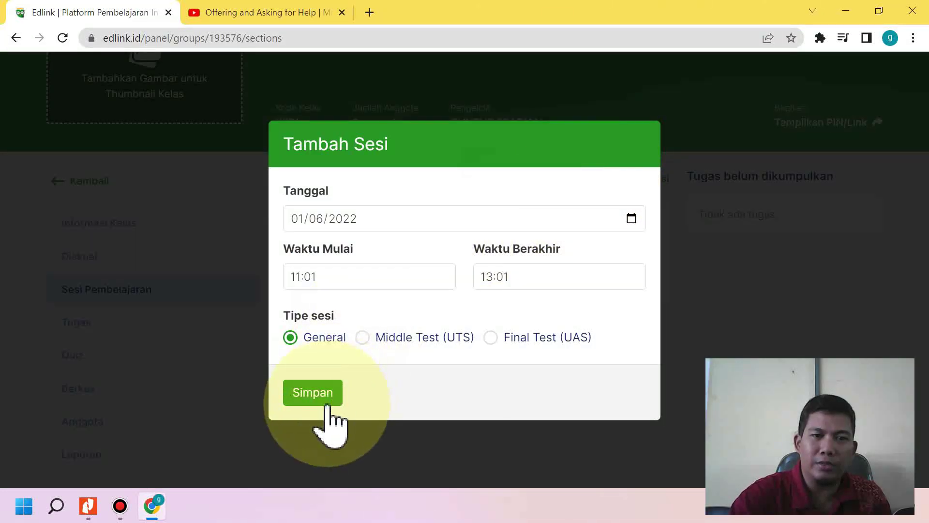
left_click(709, 321)
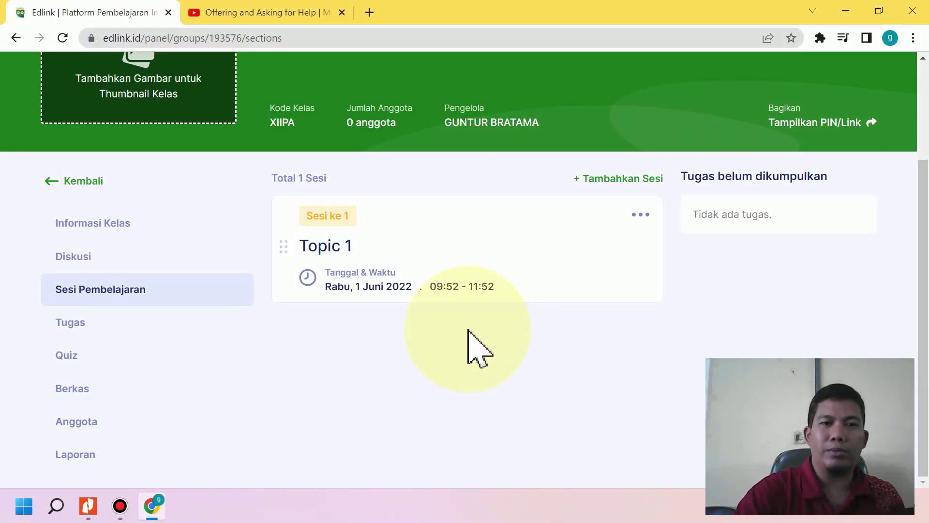
Open the Topic 1 session and add a Quiz item to its Bahan Pembelajaran
left_click(428, 273)
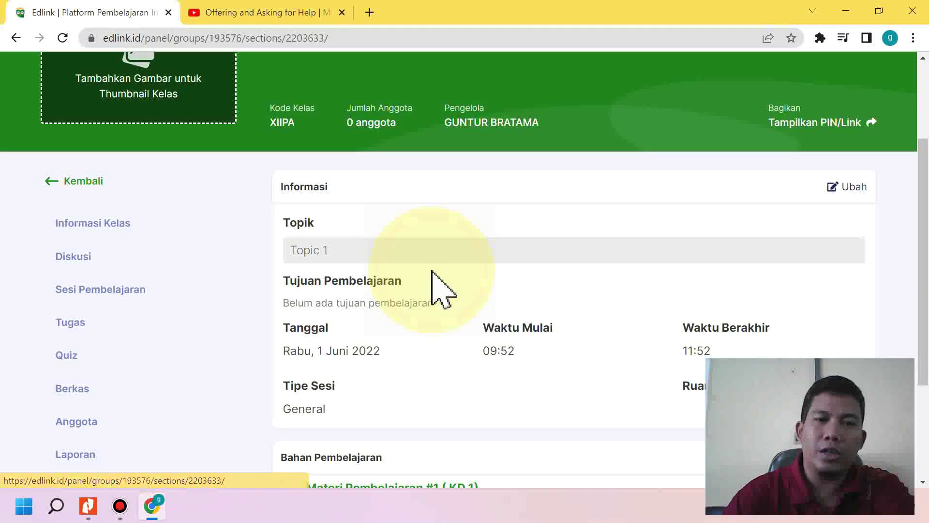
scroll(437, 269, "down", 3)
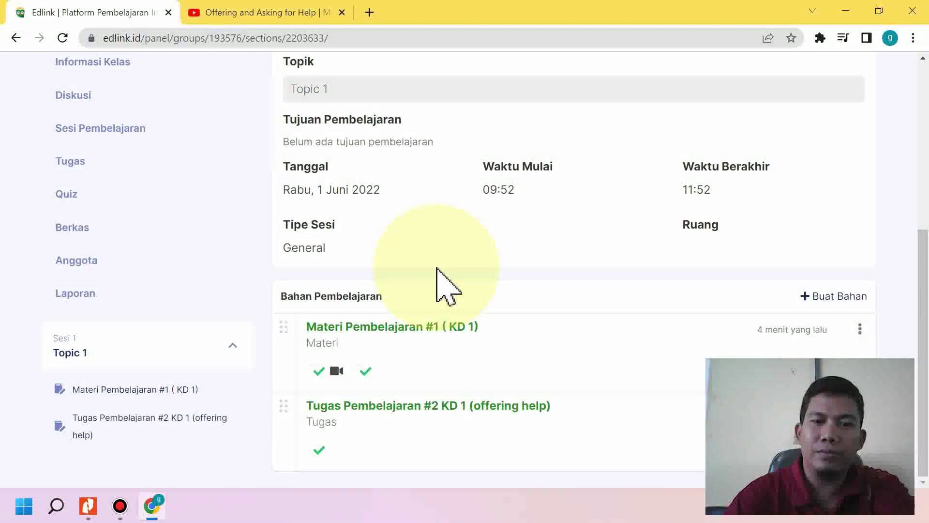
left_click(823, 296)
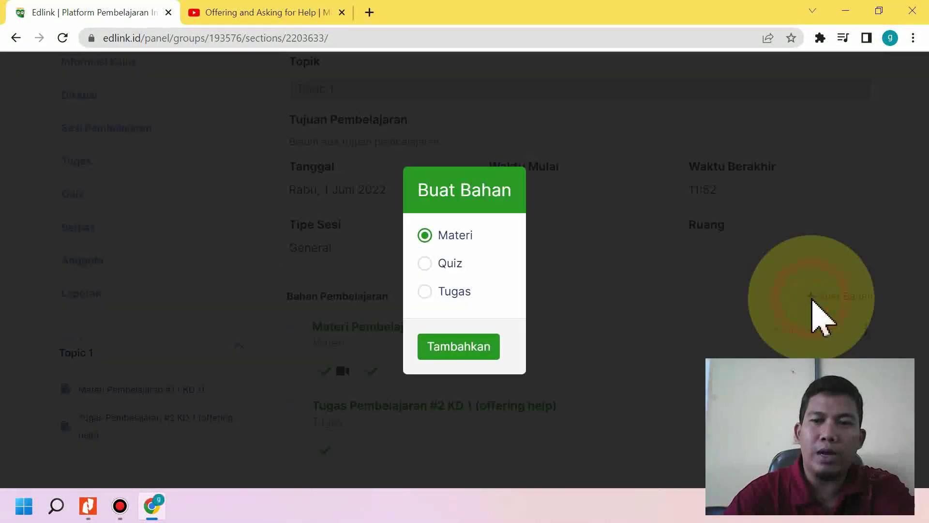
left_click(426, 264)
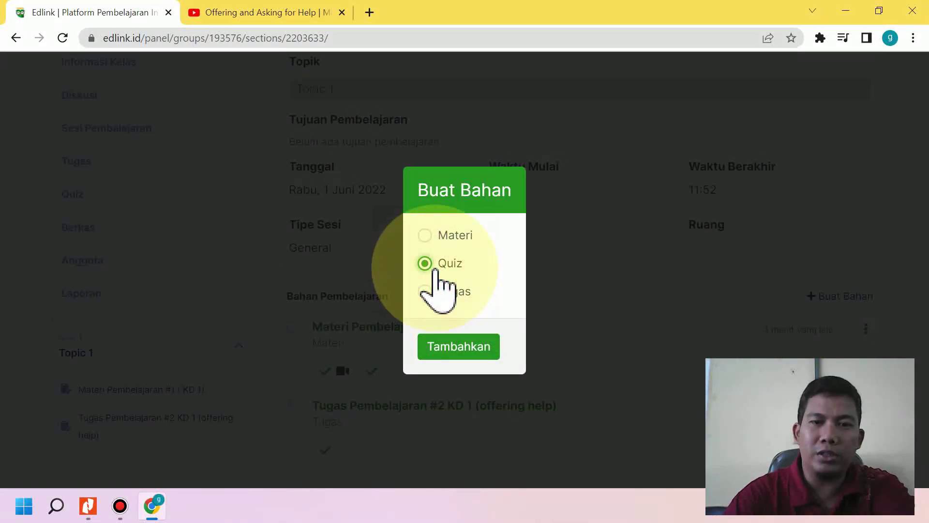
left_click(463, 347)
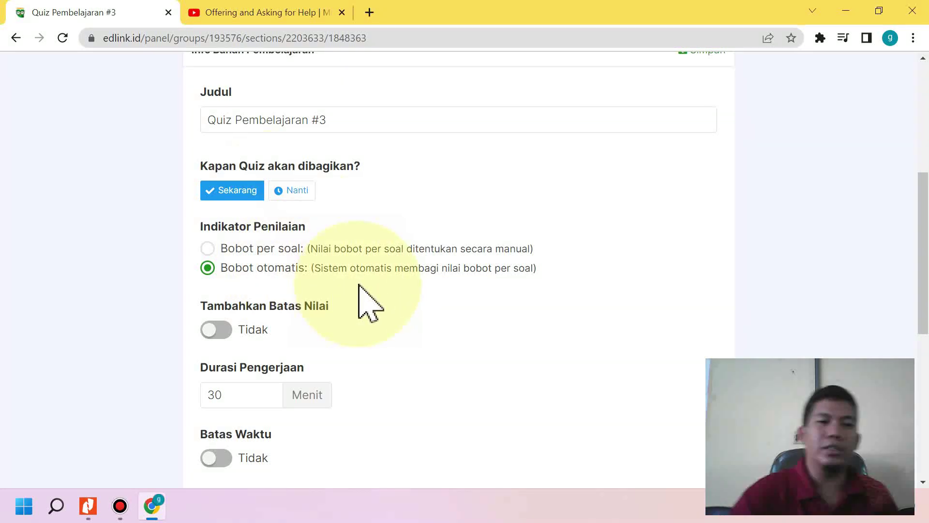
Replace the quiz's title with "Ulangan Harian"
scroll(368, 349, "up", 3)
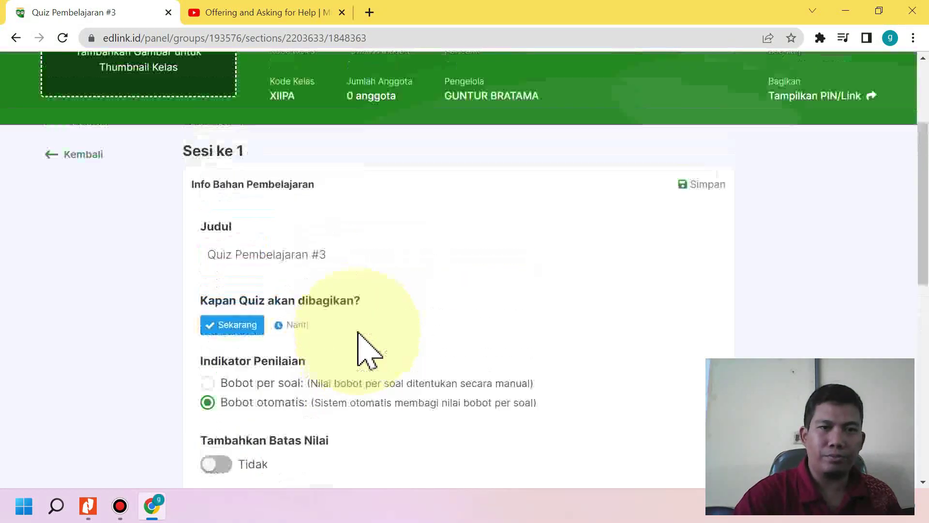
left_click_drag(365, 259, 140, 295)
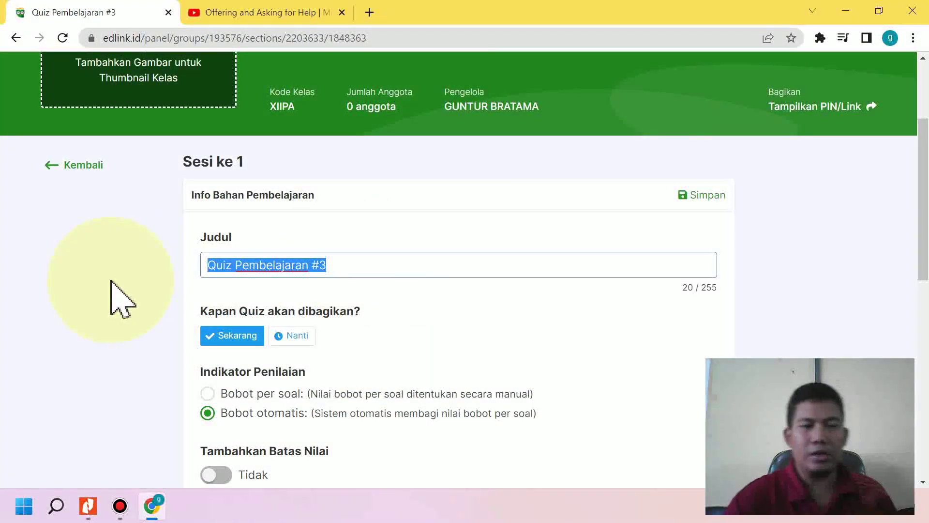
left_click(351, 266)
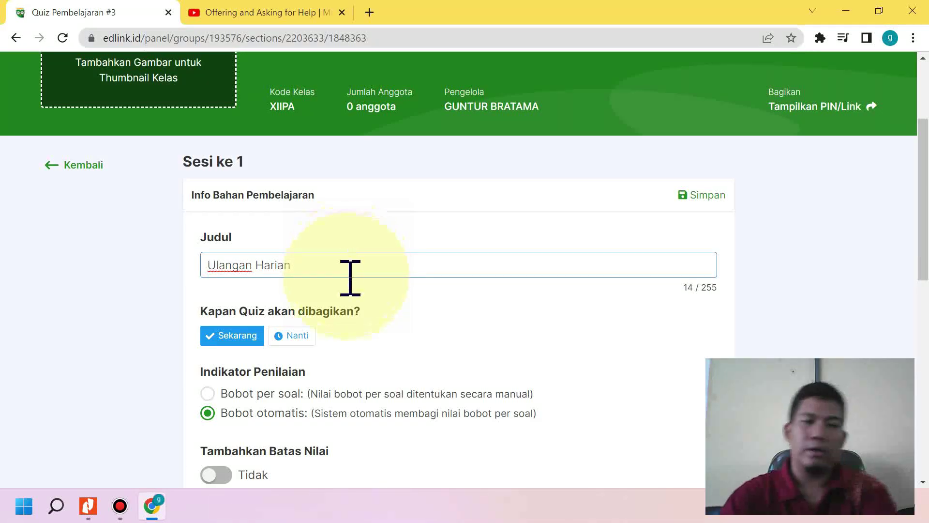
Try the quiz's Tambahkan Batas Nilai option and switch it back to Tidak
scroll(332, 370, "down", 3)
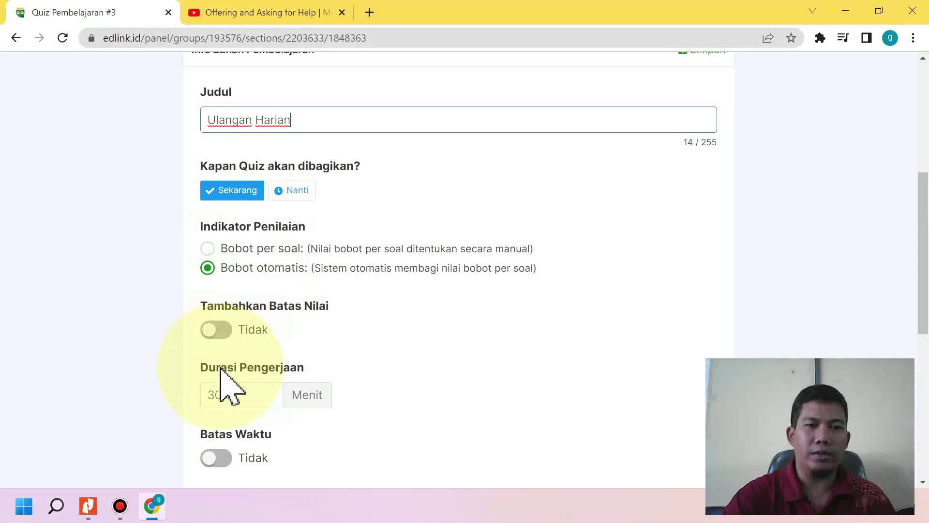
scroll(221, 377, "down", 3)
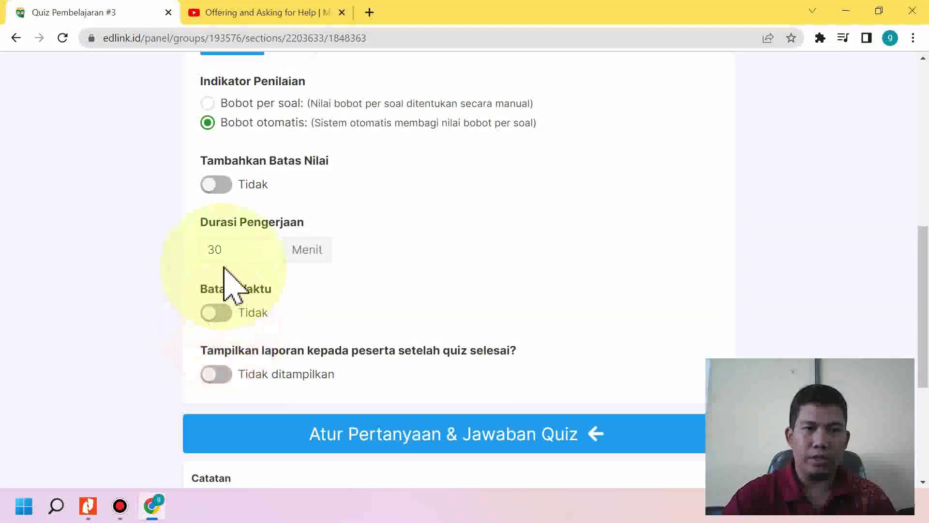
left_click(220, 185)
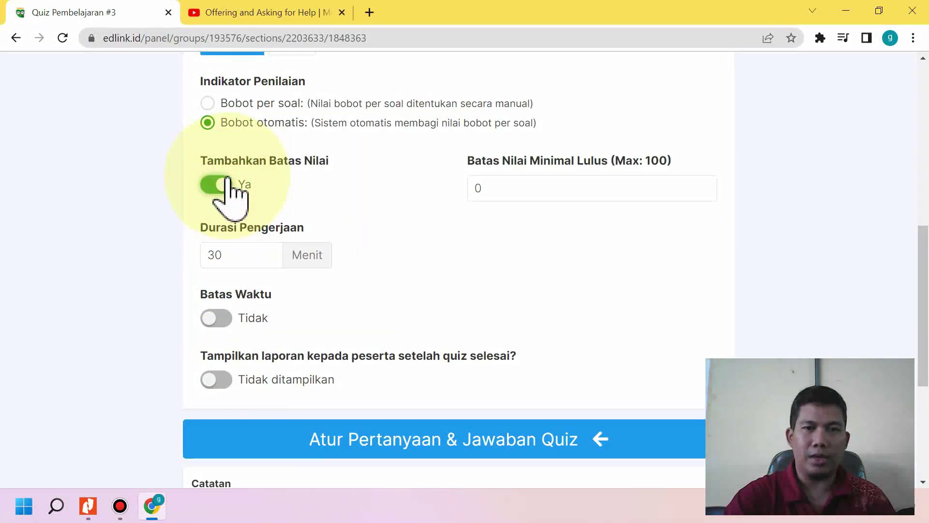
left_click(218, 190)
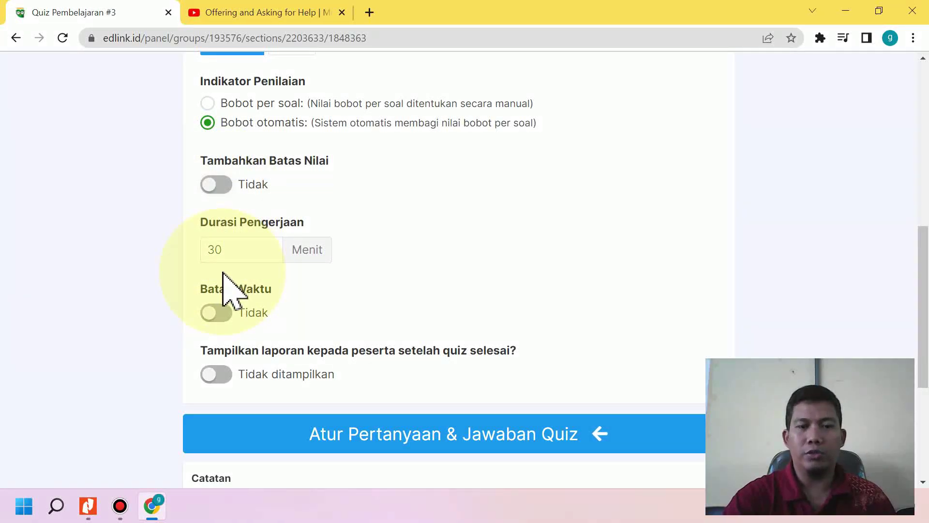
Raise the quiz's Durasi Pengerjaan one minute at a time to 43 minutes
left_click(270, 246)
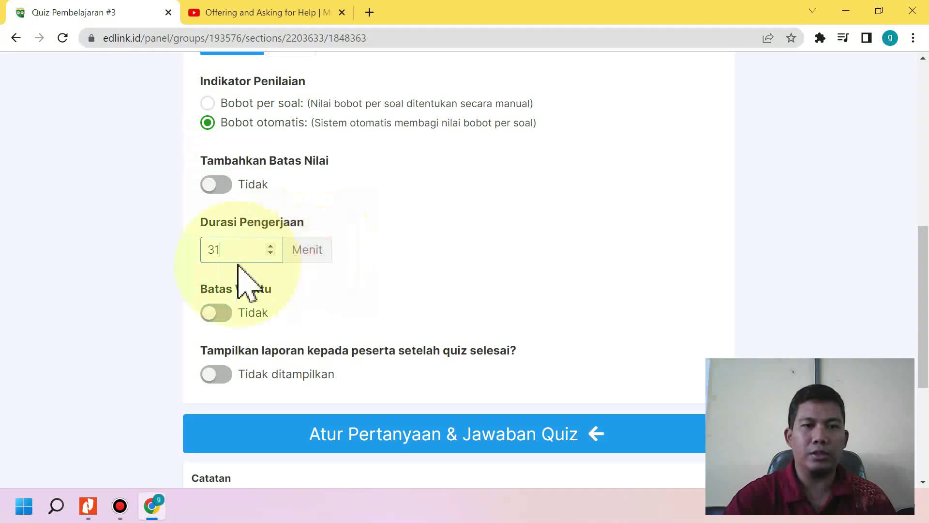
left_click(196, 255)
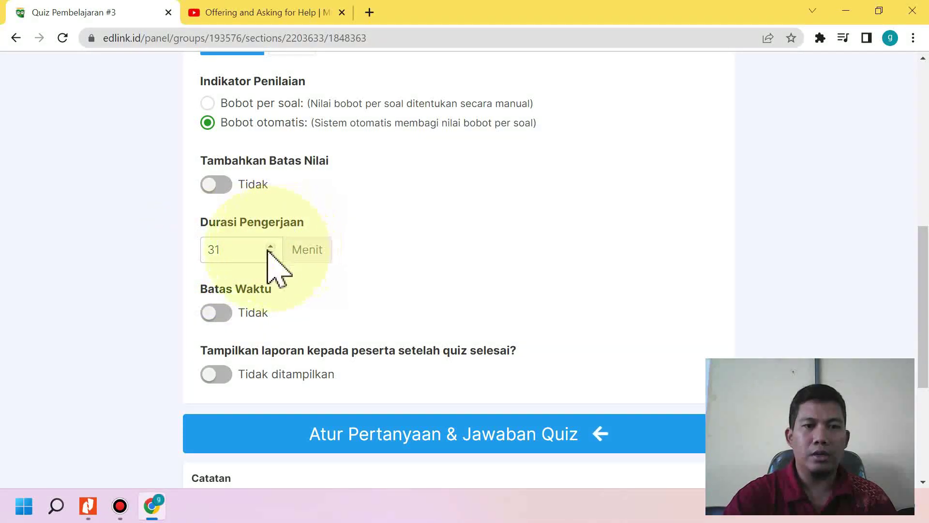
double_click(269, 246)
triple_click(269, 246)
left_click(270, 246)
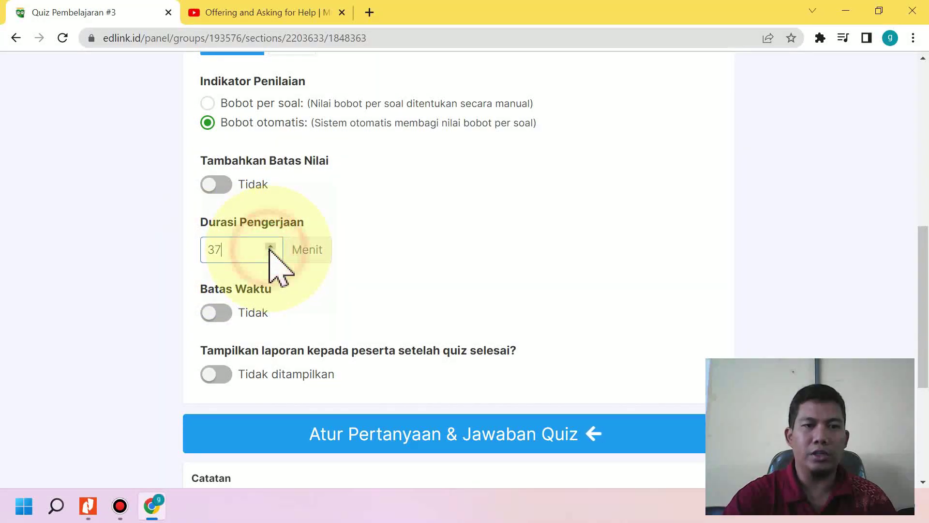
double_click(270, 246)
double_click(270, 246)
double_click(270, 246)
Set the quiz's Durasi Pengerjaan to 65 minutes
double_click(215, 250)
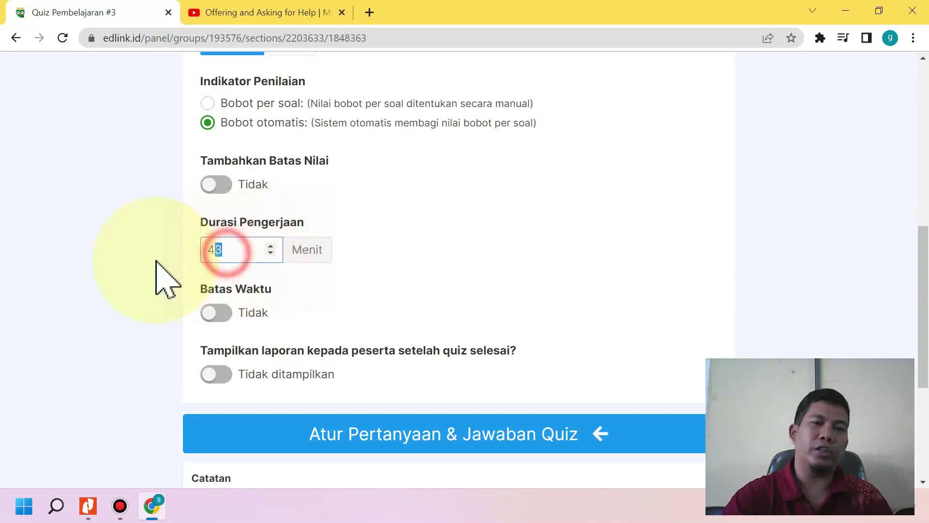
type("65")
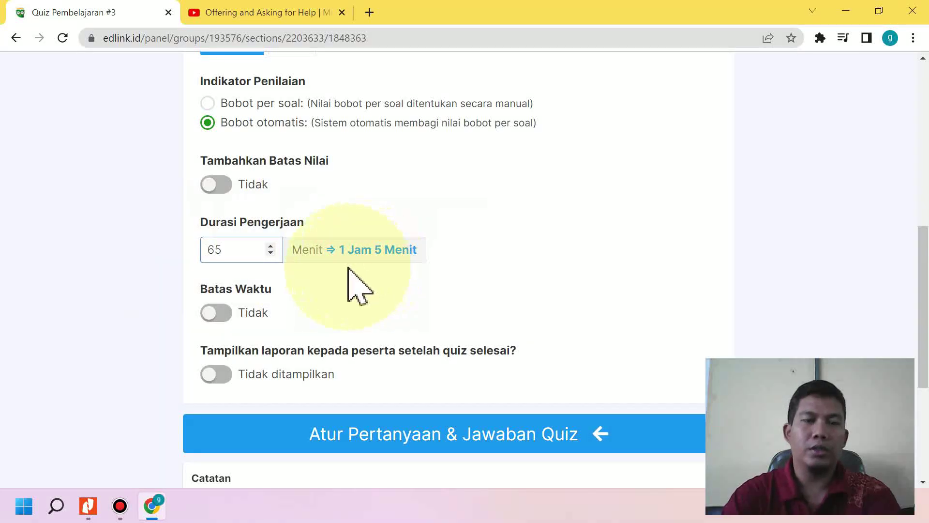
key("BackSpace")
key("BackSpace")
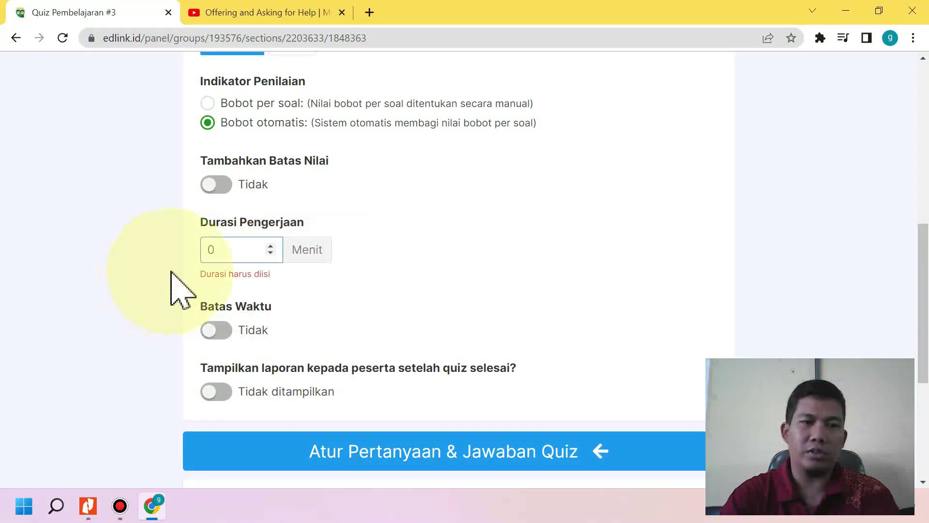
type("65")
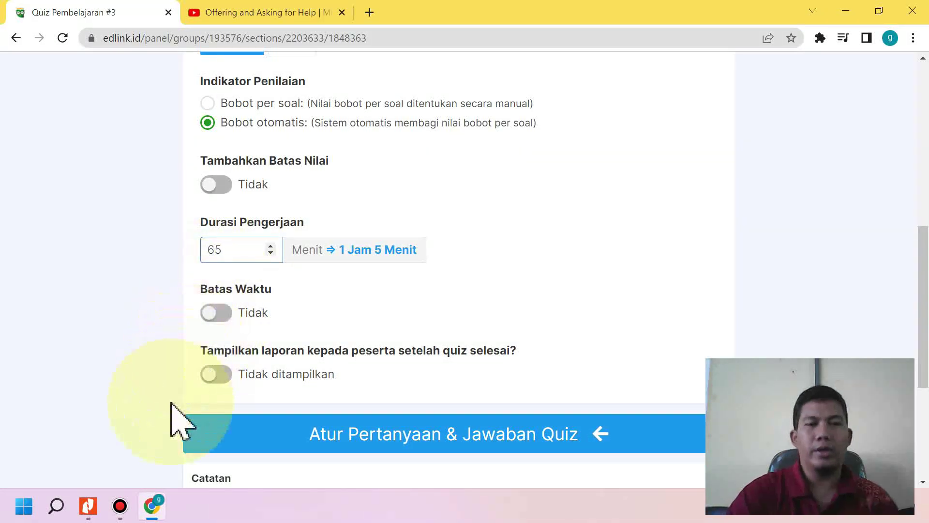
Try the quiz's Batas Waktu option with a deadline date of 6/2/2022 and switch it back to Tidak
left_click(219, 313)
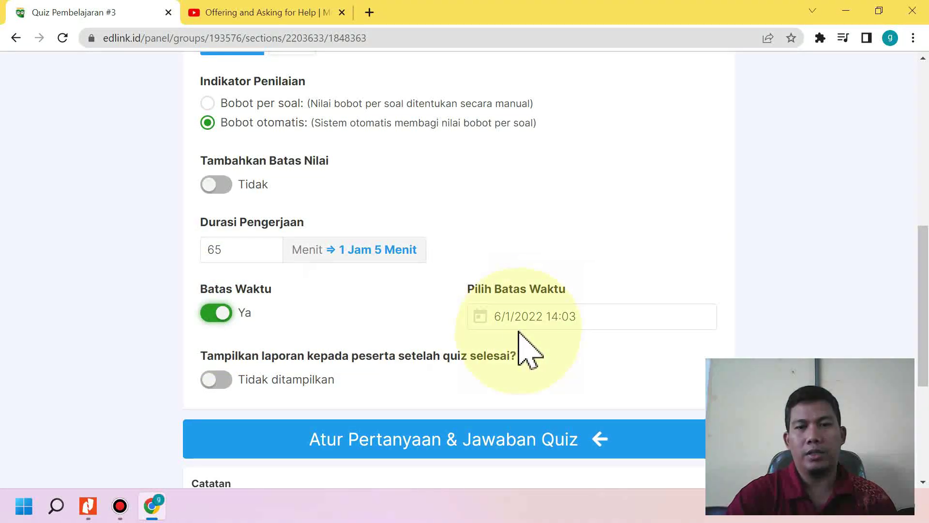
left_click(508, 323)
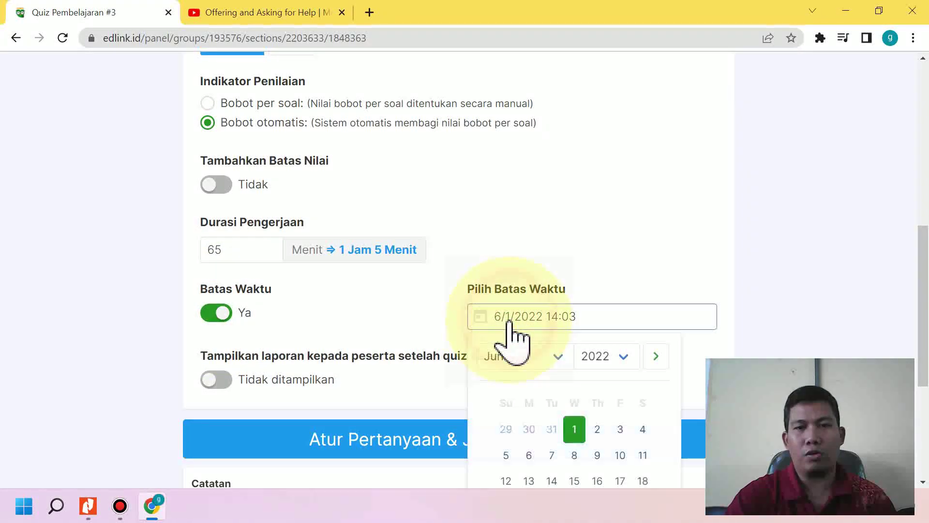
left_click(598, 431)
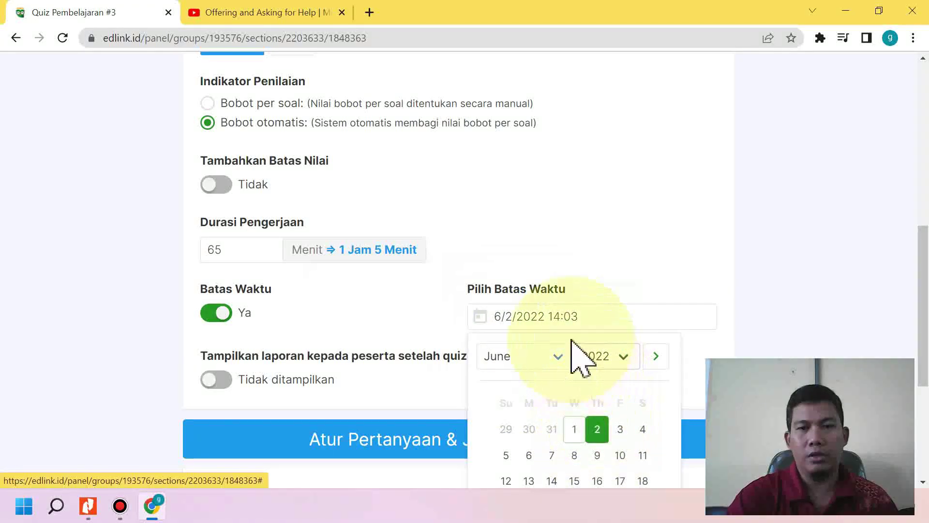
left_click(205, 320)
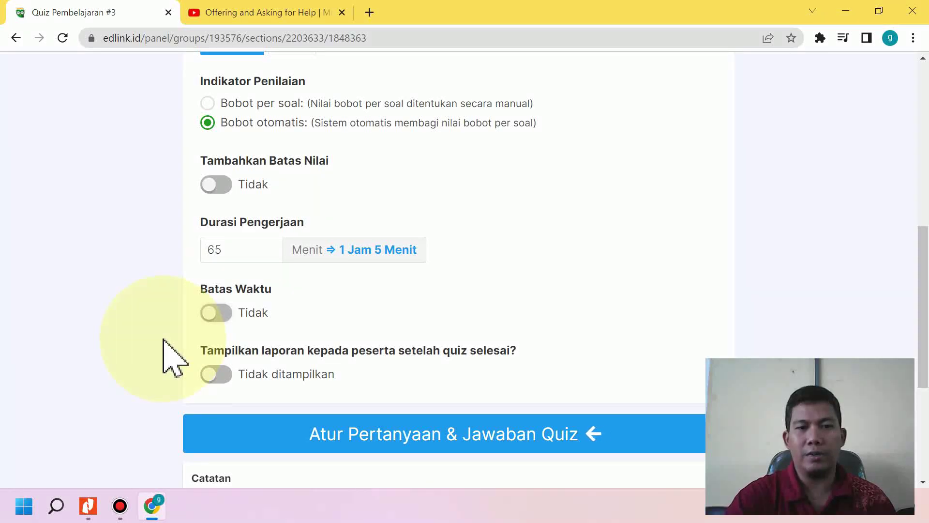
Set the report for participants after the quiz to Ditampilkan and open the quiz's question and answer editor
scroll(164, 340, "down", 1)
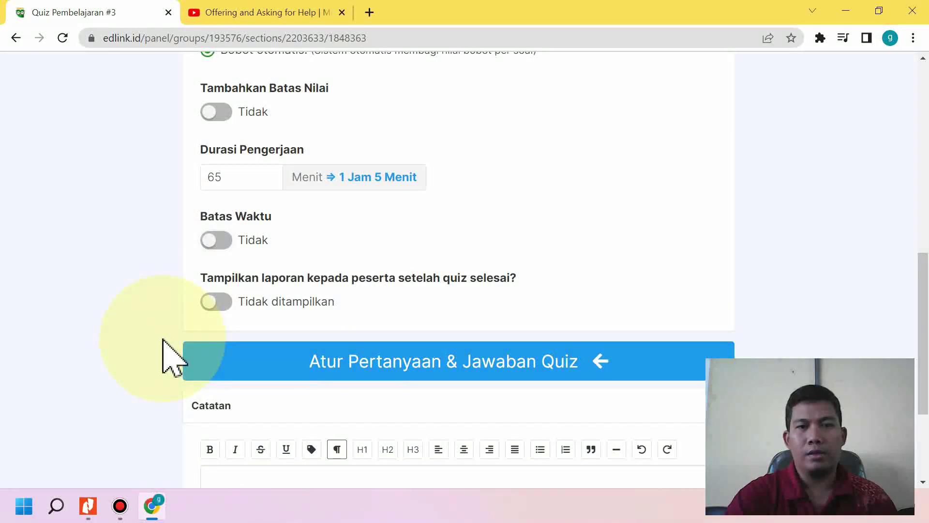
left_click(225, 306)
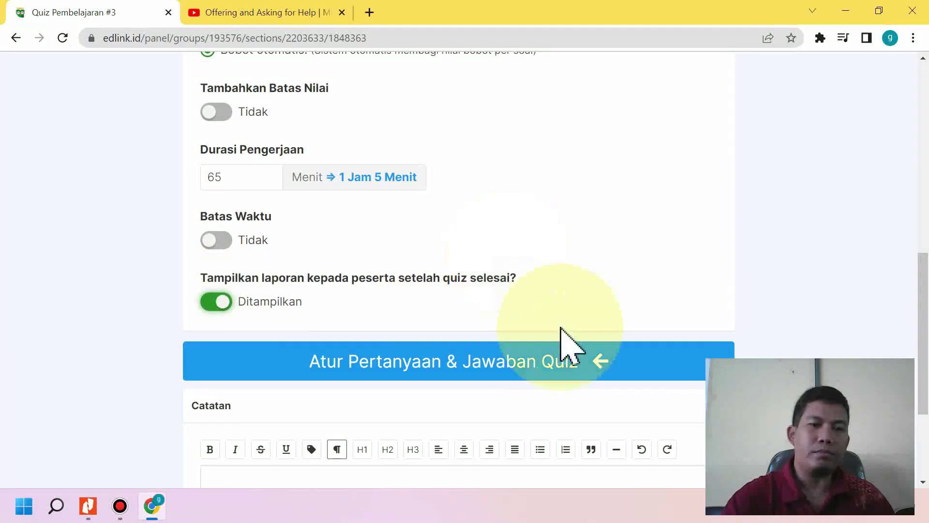
left_click(301, 372)
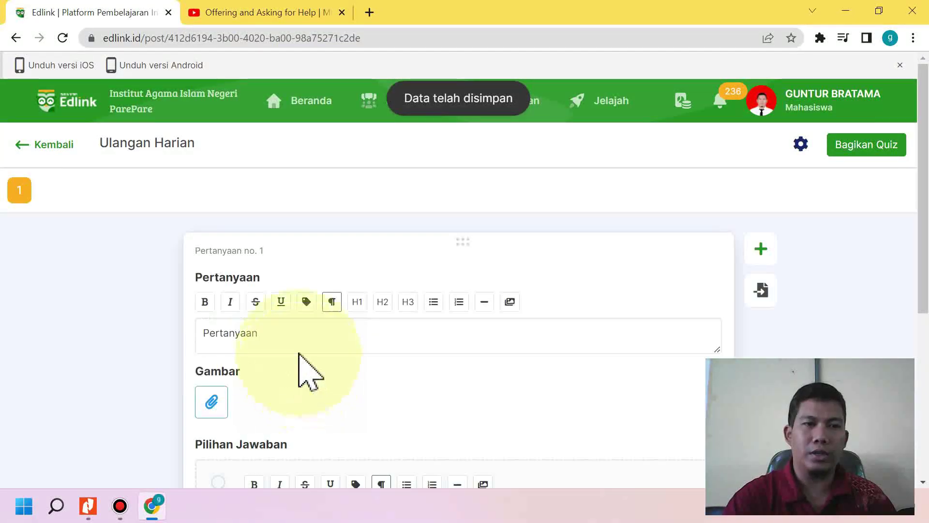
Look over the question form and replace question 1's placeholder text with "What"
scroll(27, 297, "down", 5)
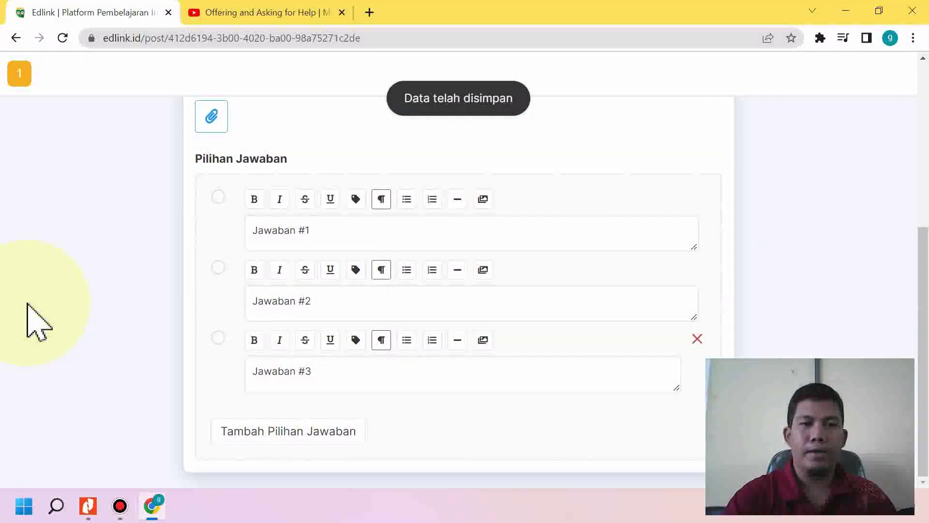
scroll(27, 304, "up", 5)
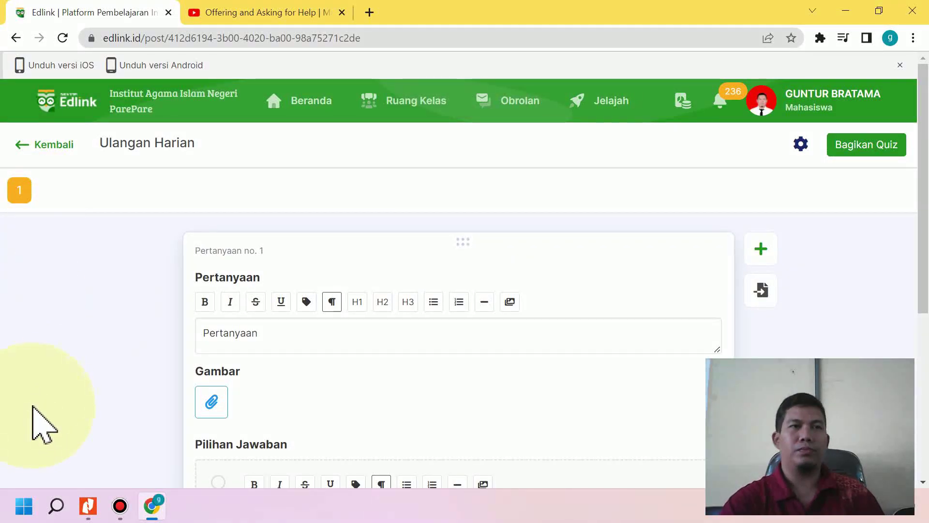
left_click(284, 336)
scroll(291, 353, "down", 2)
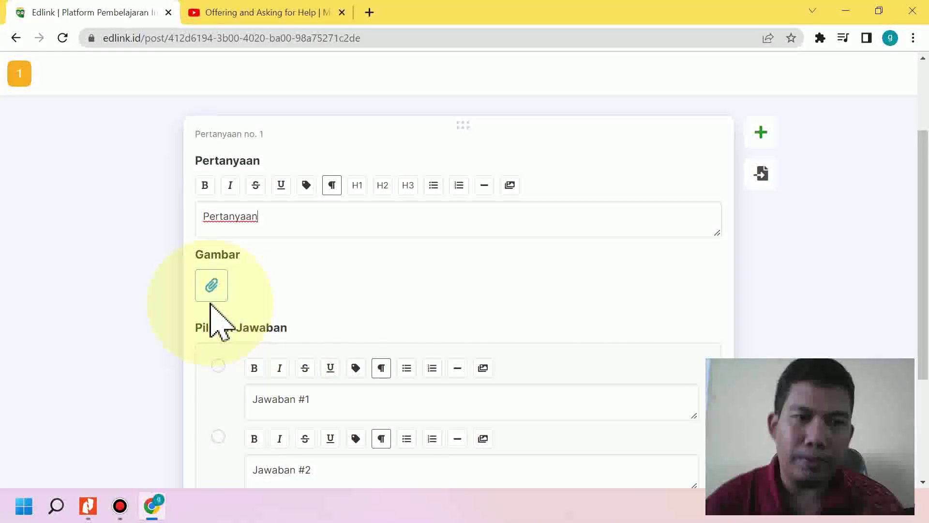
left_click_drag(276, 216, 201, 217)
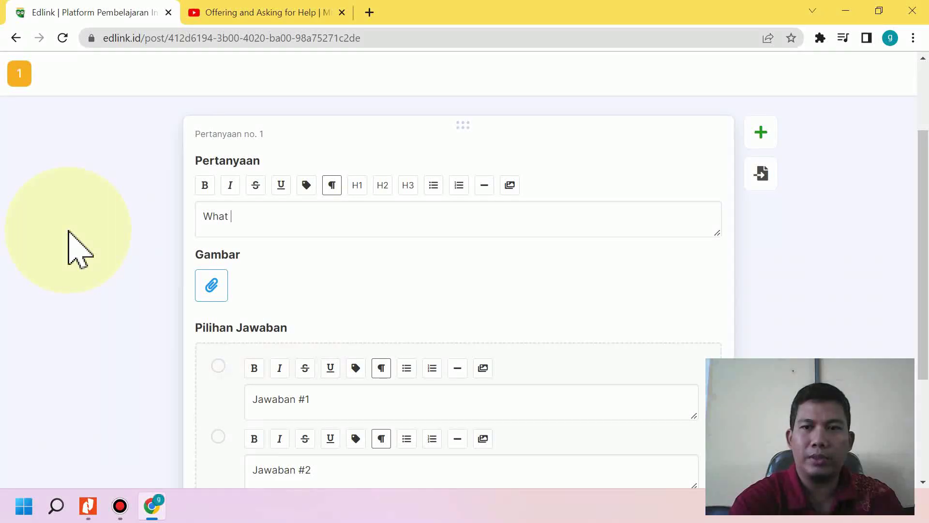
Download the MS Word 2007-2013 (.docx) sample template for importing questions and open it in Word
left_click(761, 173)
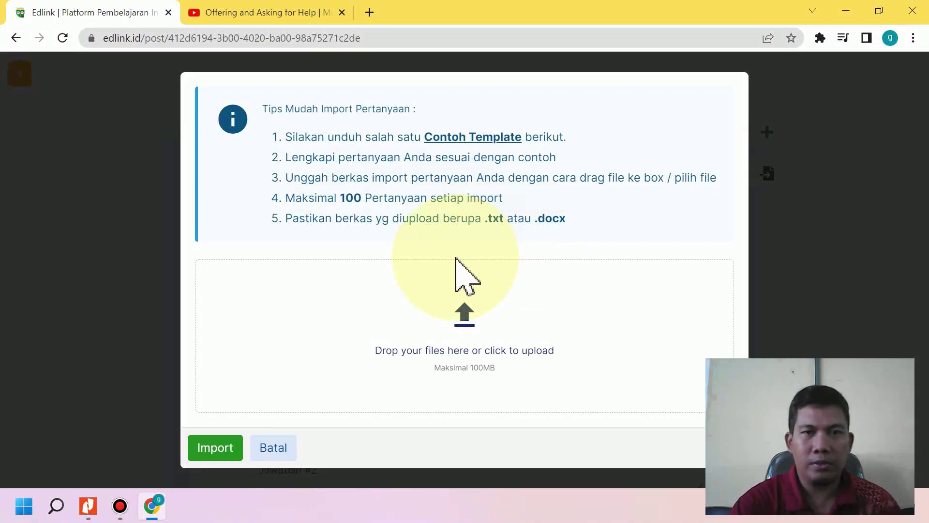
left_click(474, 141)
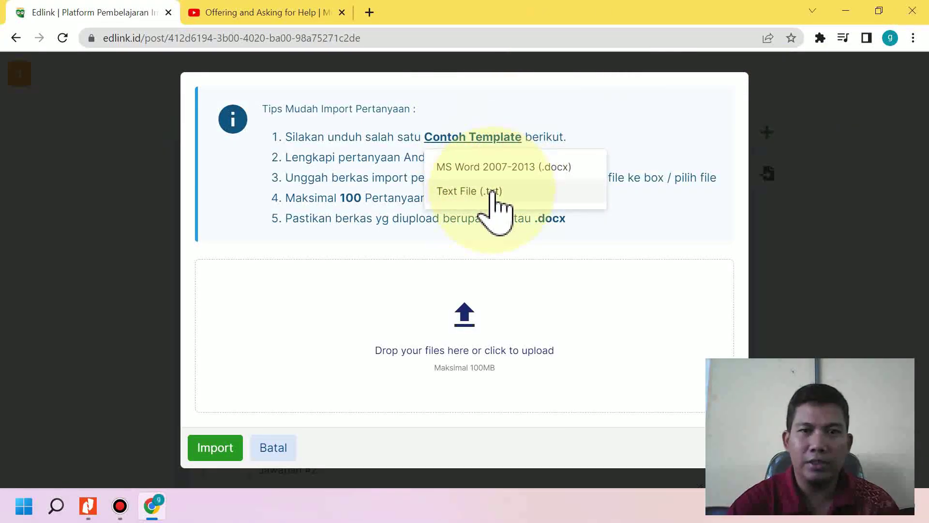
left_click(492, 164)
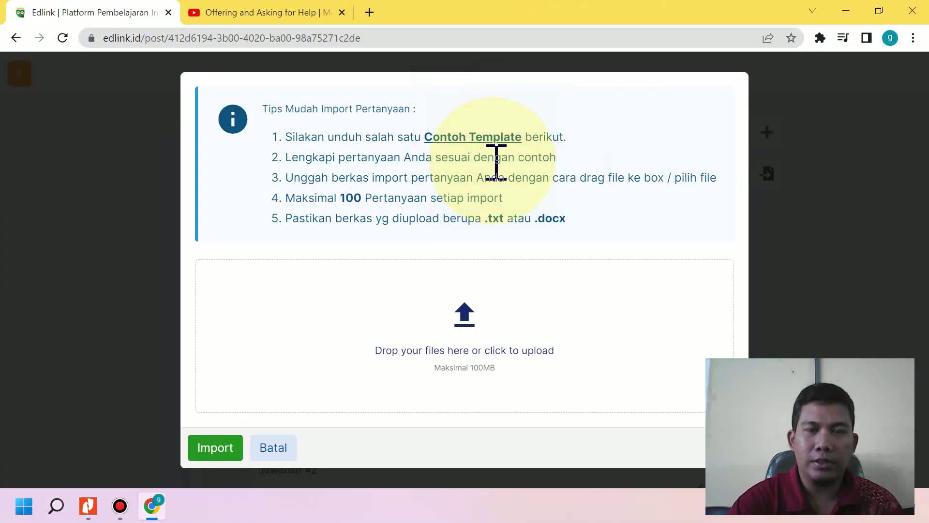
left_click(43, 468)
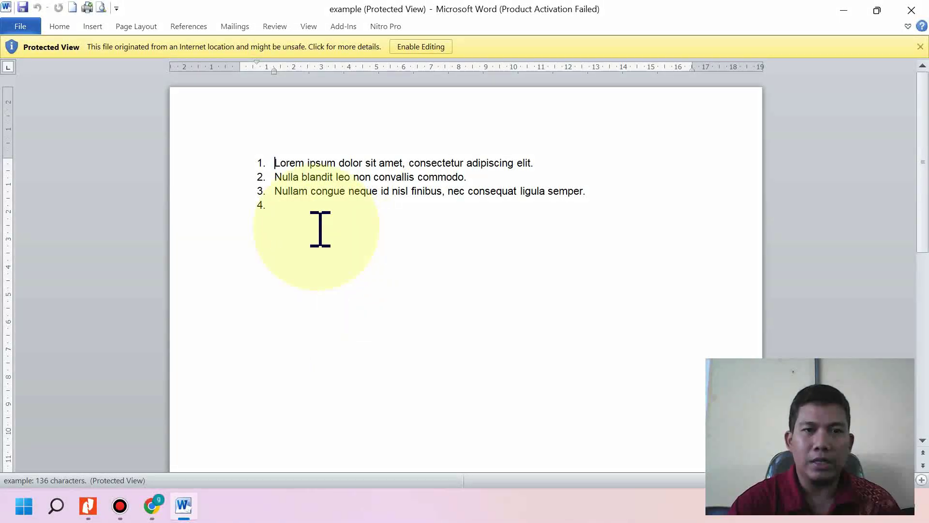
Enable editing in the example document, examine its numbered question list, and return to Edlink to cancel the question import
left_click(603, 385)
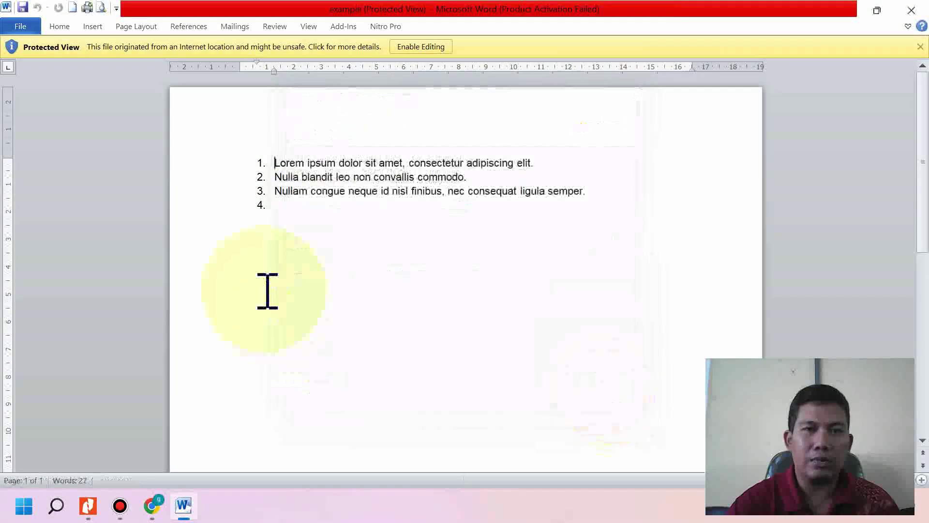
left_click(428, 46)
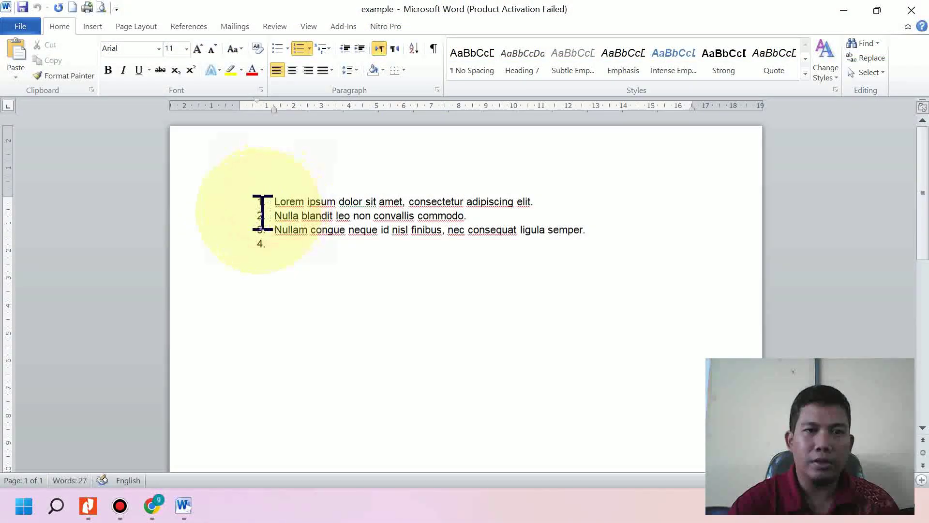
left_click(264, 201)
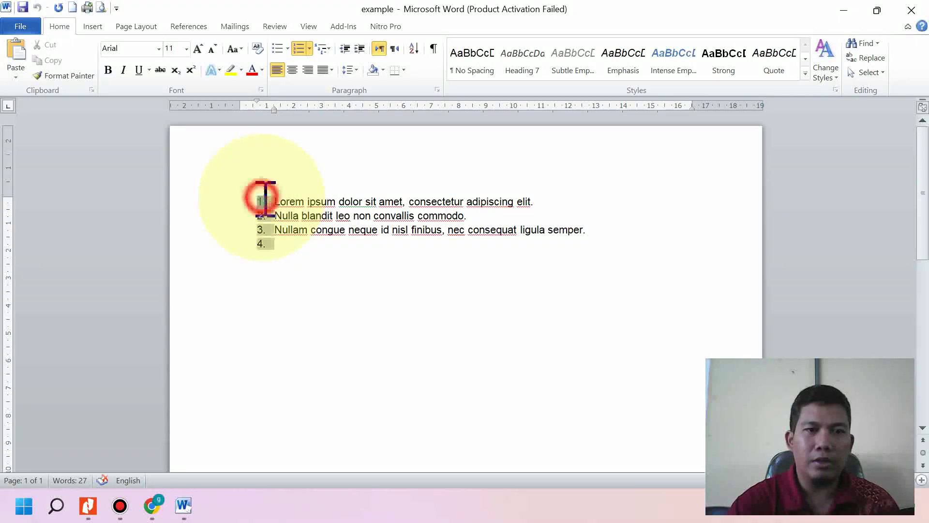
left_click(283, 199)
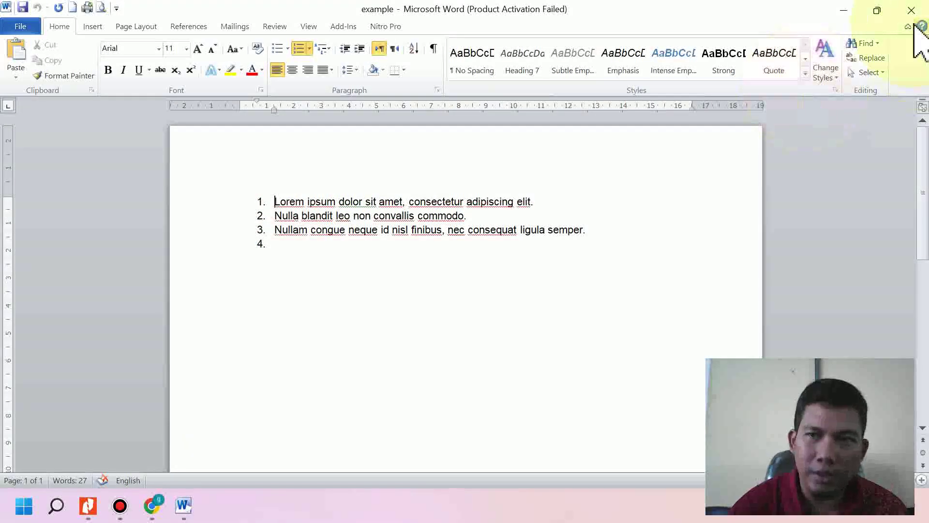
left_click(844, 10)
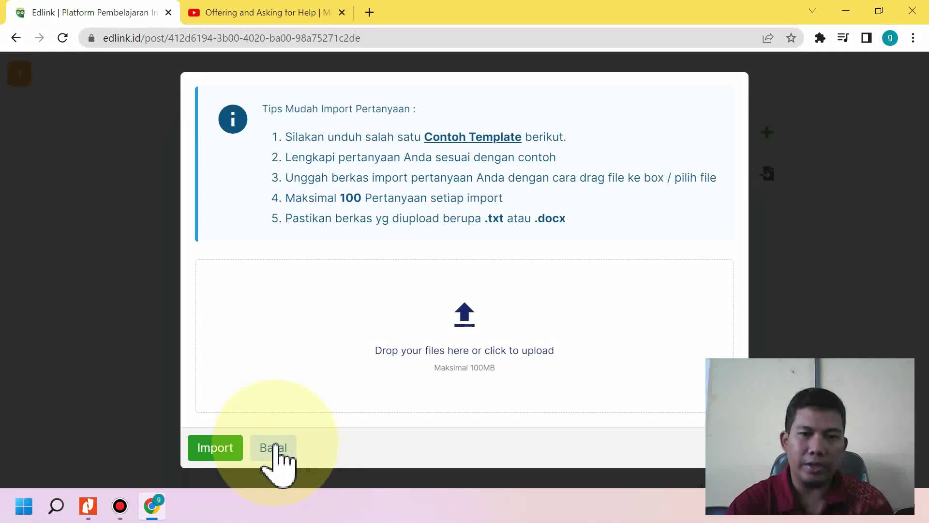
left_click(273, 448)
Complete the text of question 1 as "What is your name?"
scroll(332, 296, "up", 2)
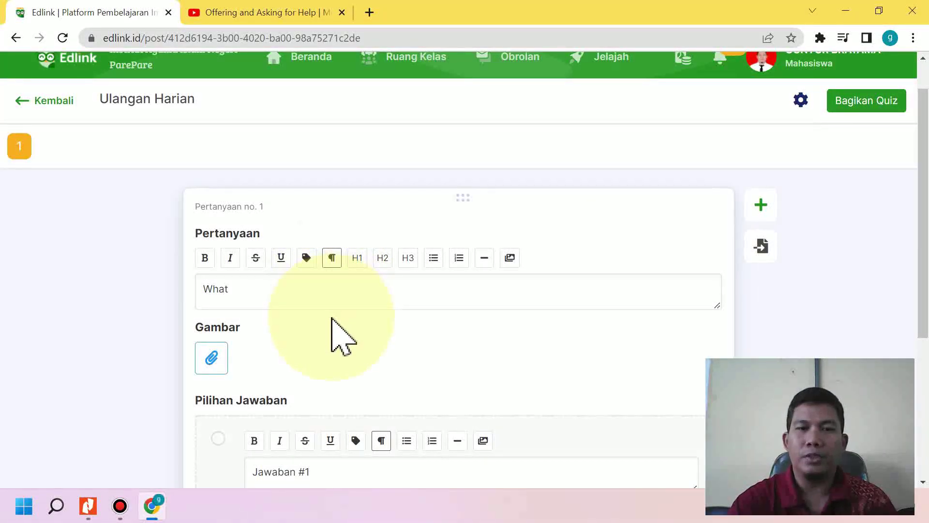
scroll(334, 336, "up", 1)
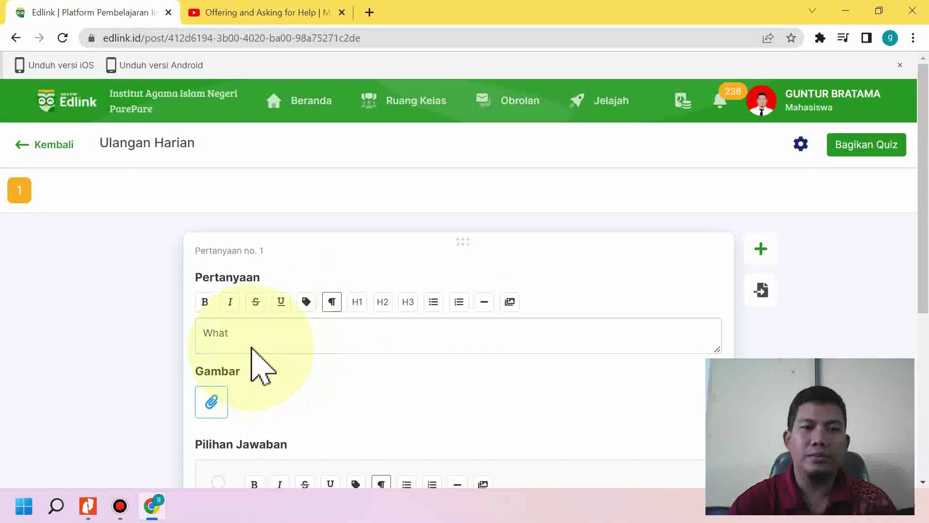
scroll(258, 336, "down", 3)
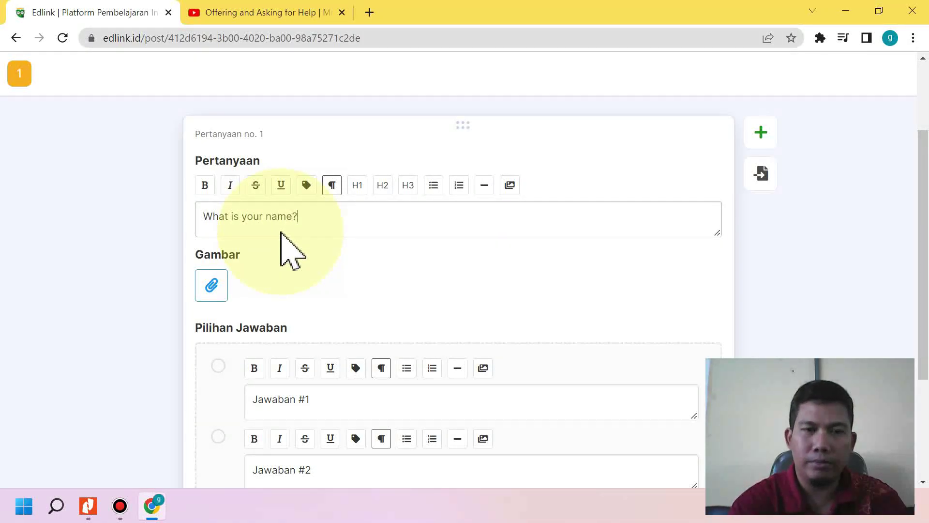
View the Media Library for question 1's image, close it without choosing a file, and examine the Pilihan Jawaban fields
left_click(209, 285)
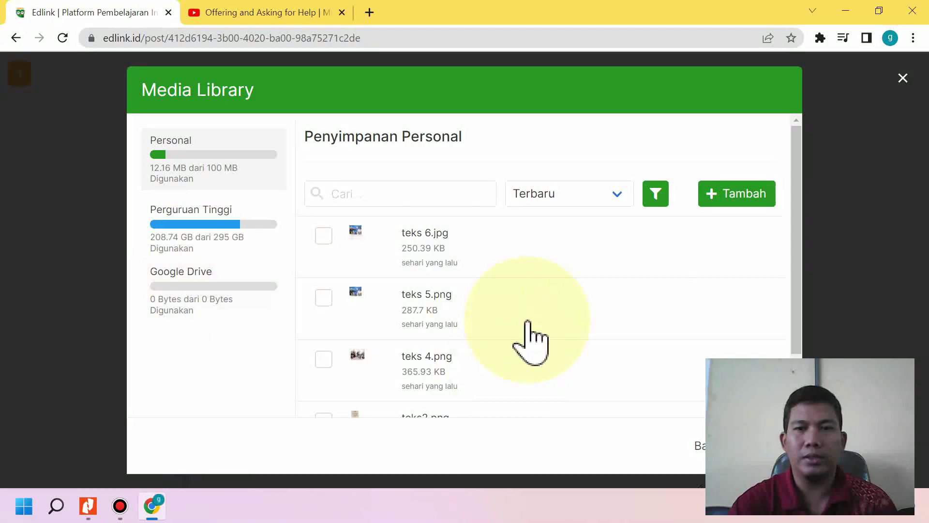
left_click(903, 79)
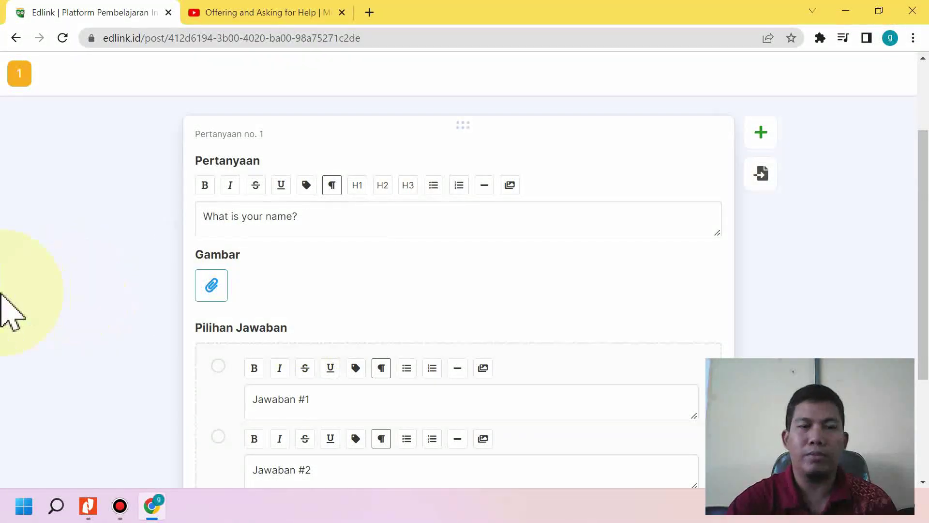
scroll(213, 290, "down", 3)
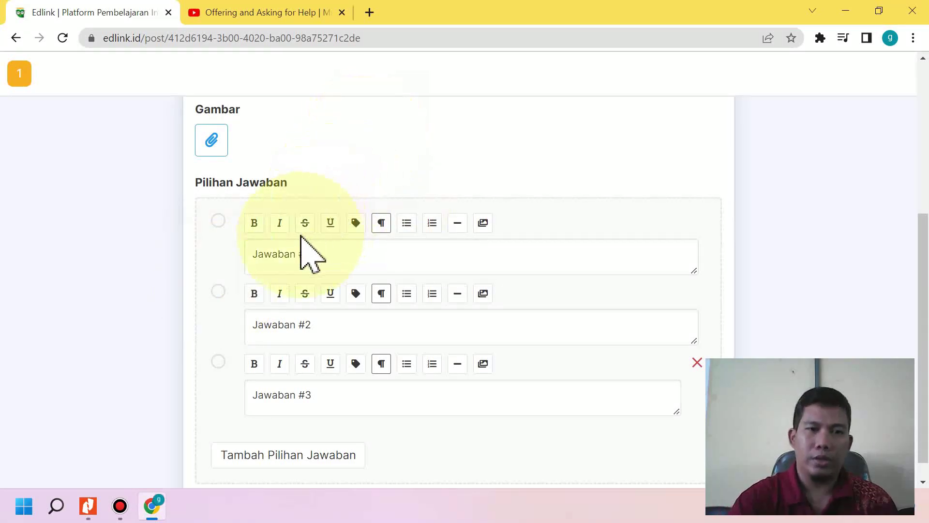
scroll(206, 319, "down", 1)
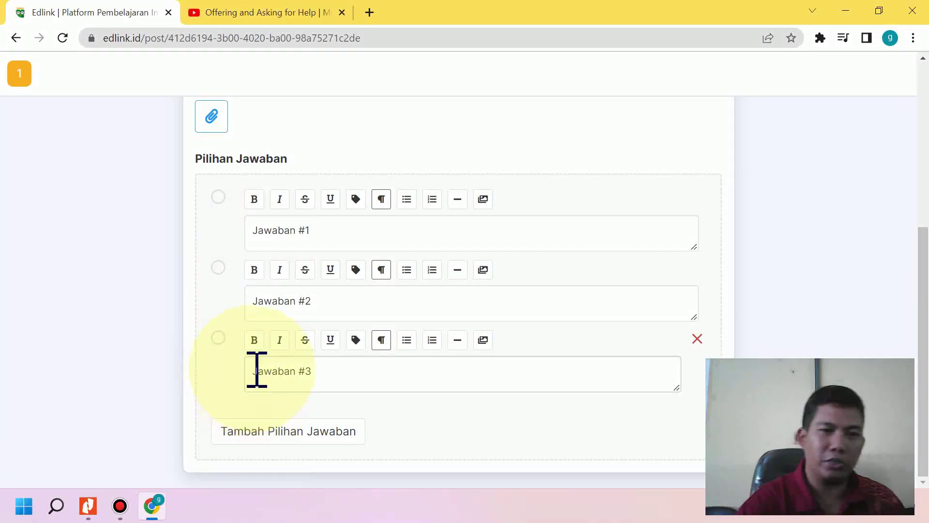
scroll(264, 409, "up", 2)
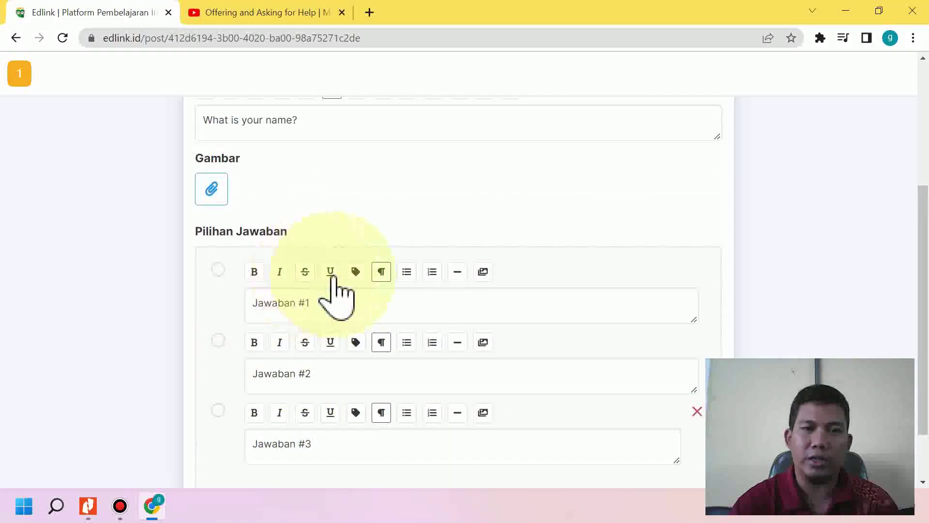
Fill question 1's first three answer options with "My name is", "Your name is" and "Your father is", each followed by the same first name
left_click_drag(357, 301, 68, 347)
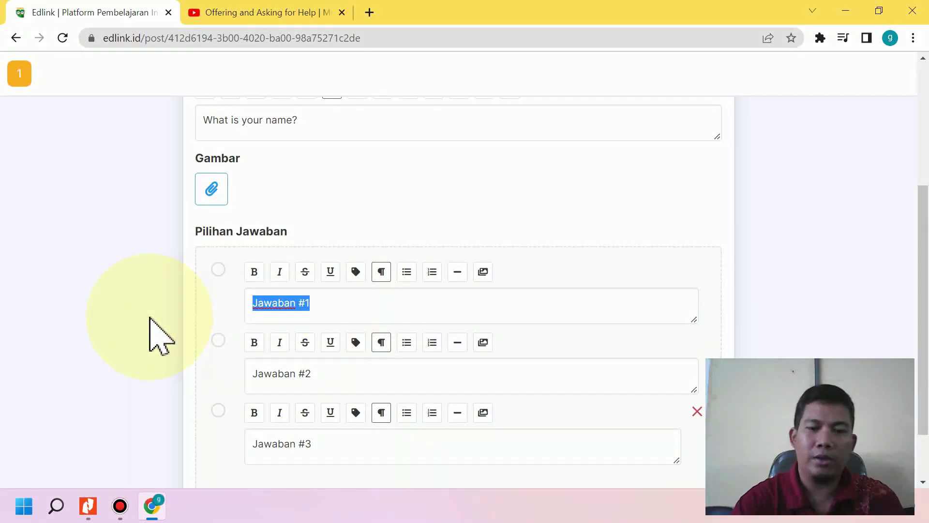
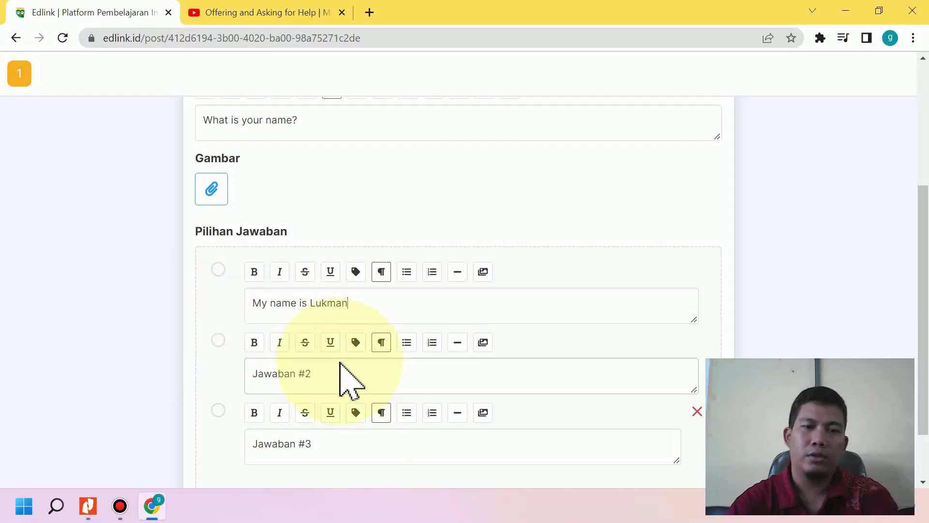
left_click_drag(319, 373, 72, 416)
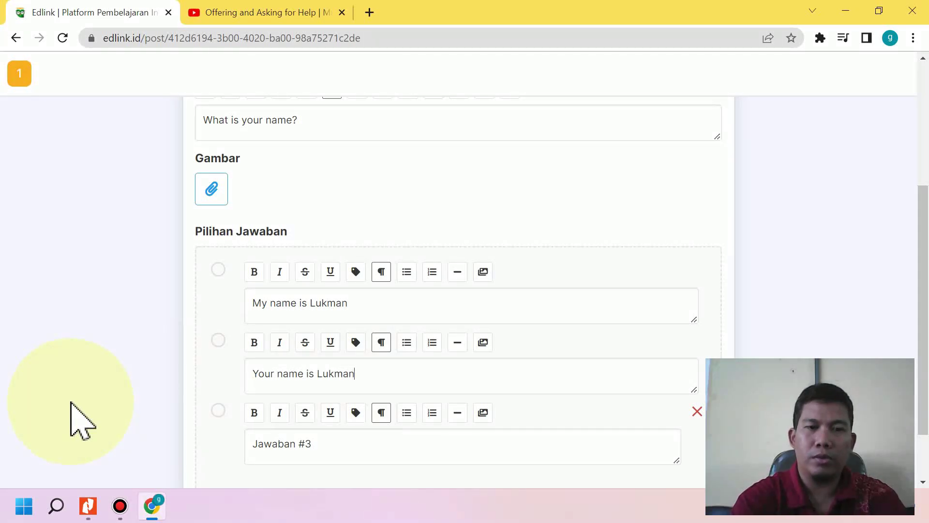
scroll(71, 413, "down", 2)
triple_click(328, 373)
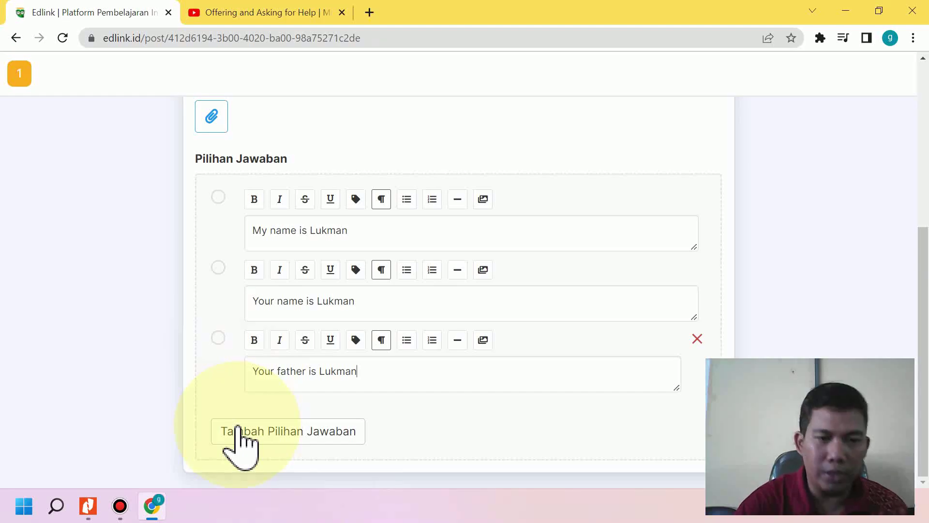
Add two more answer options to question 1 and fill them with "SOrry, I don't know your name" and "Yes, I like it"
left_click(258, 432)
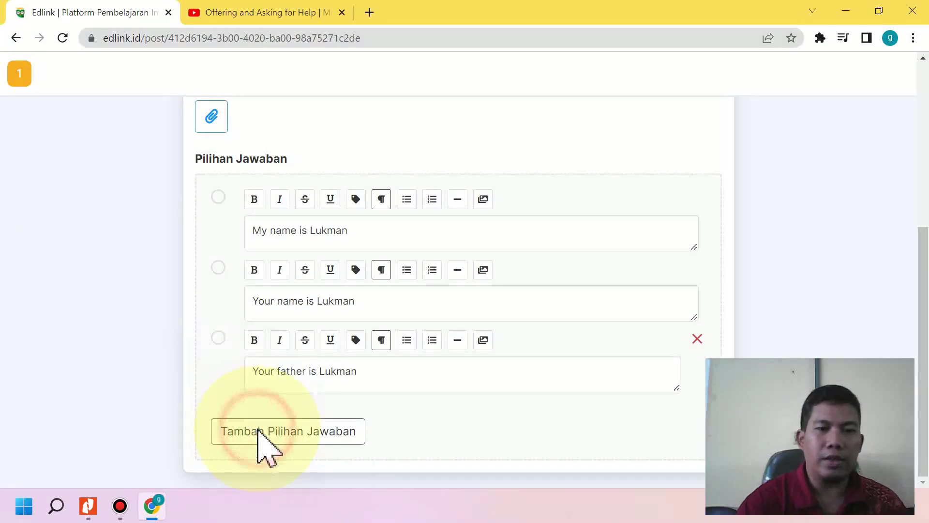
scroll(263, 438, "down", 2)
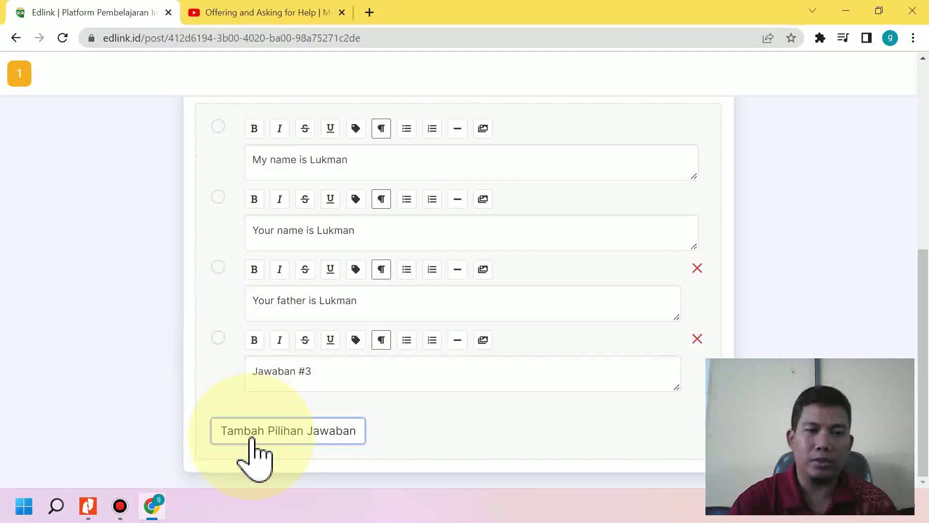
left_click(255, 445)
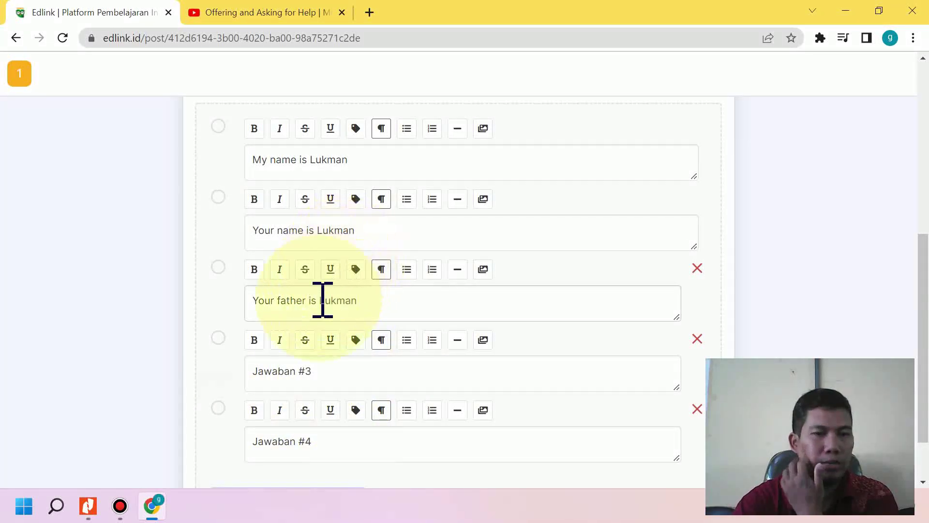
left_click_drag(338, 375, 279, 373)
left_click_drag(160, 397, 131, 407)
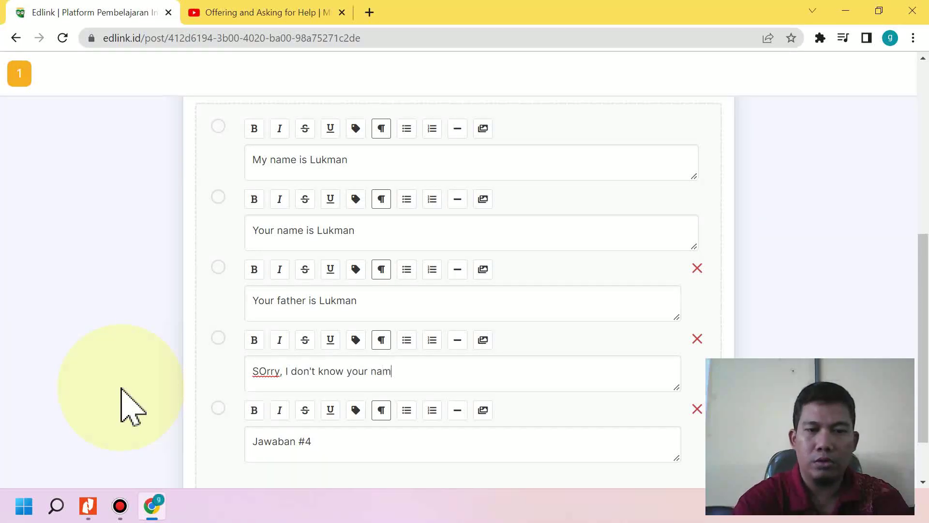
left_click(325, 444)
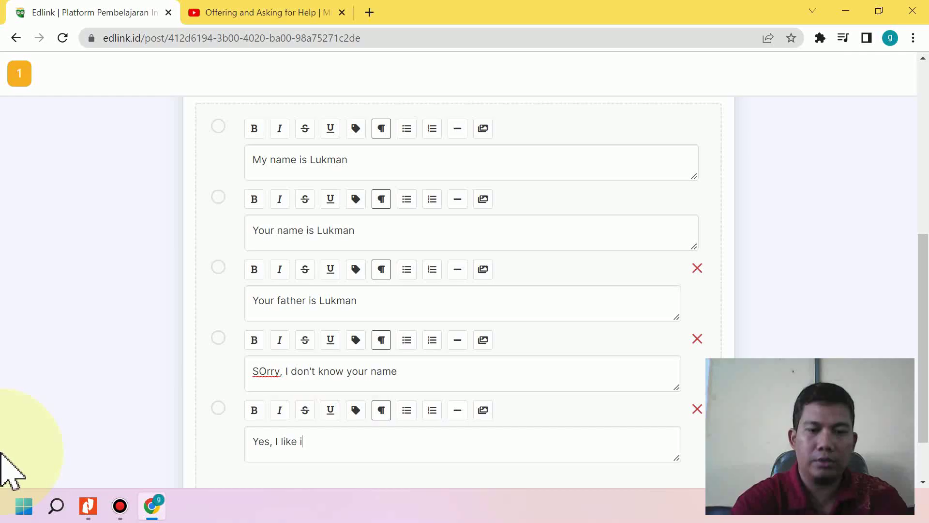
Mark the first answer option, the one starting with "My name is", as the correct answer to question 1
scroll(311, 300, "up", 3)
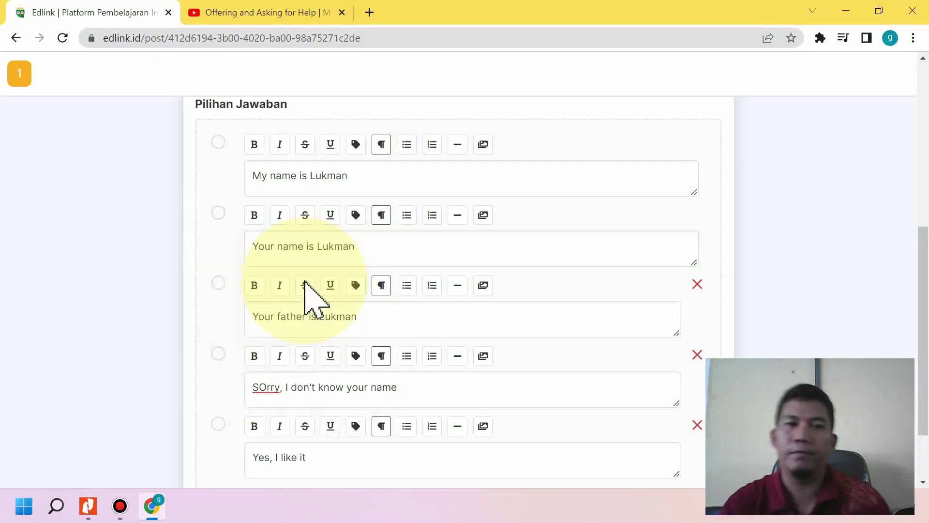
scroll(306, 285, "up", 3)
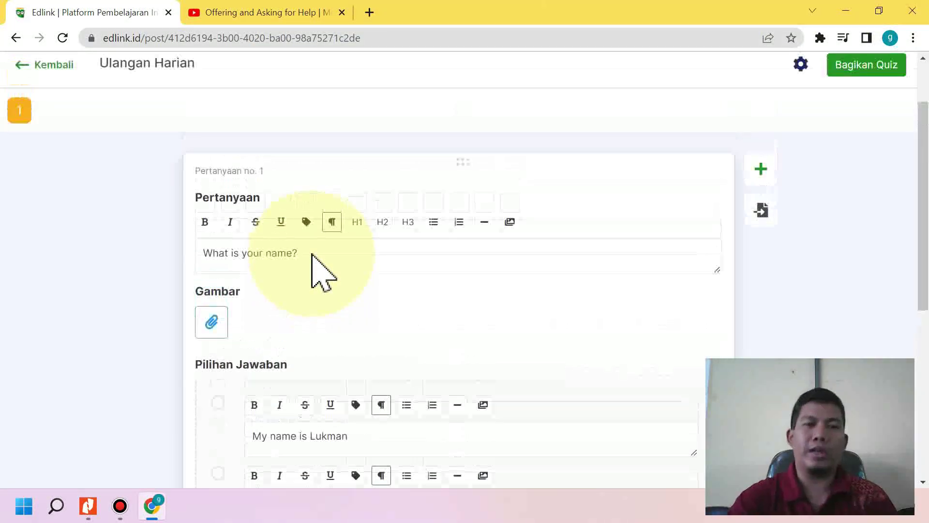
scroll(295, 286, "down", 4)
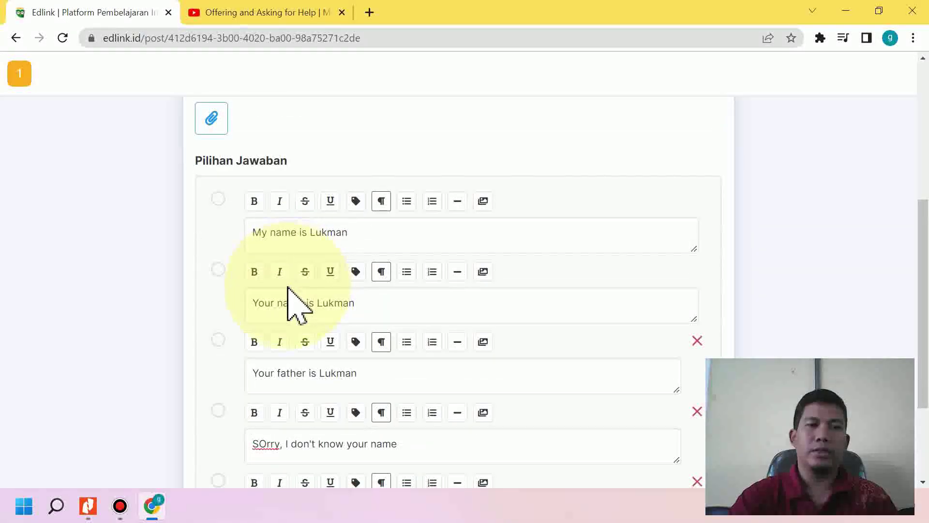
scroll(248, 307, "up", 1)
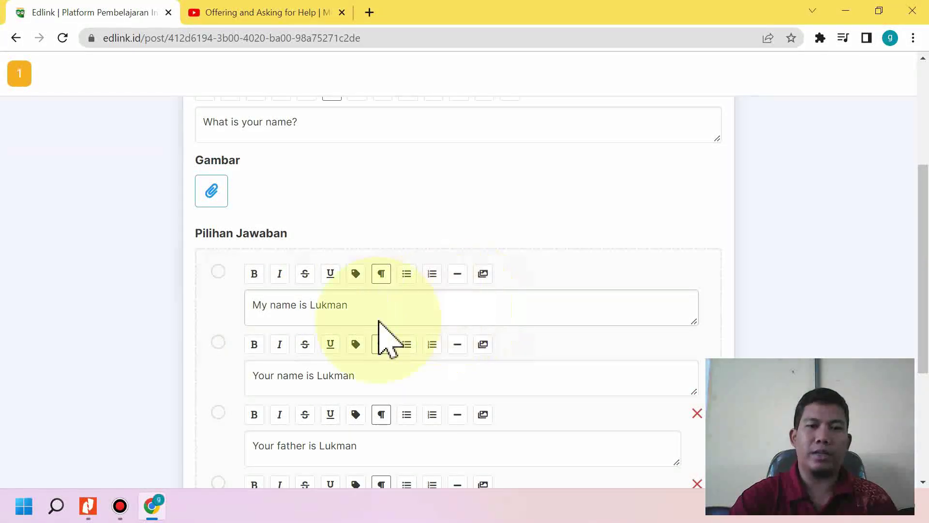
left_click(218, 271)
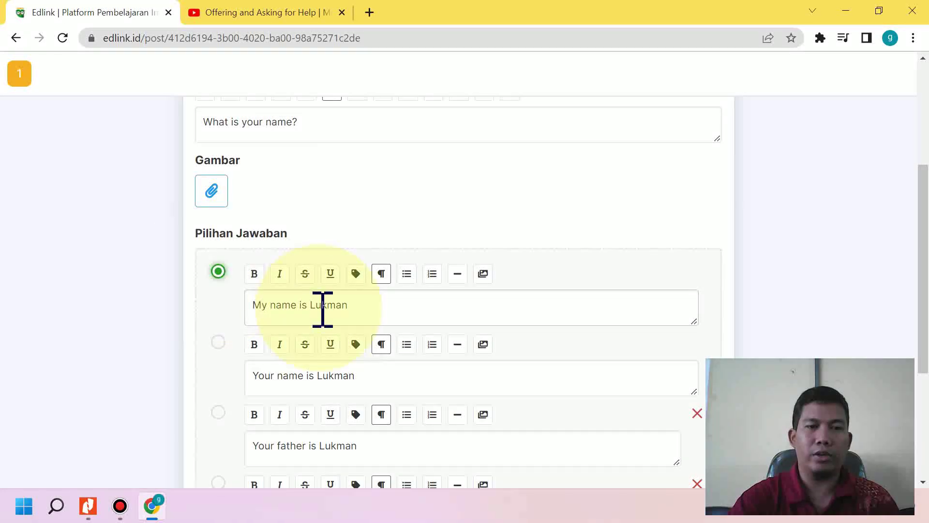
left_click(217, 343)
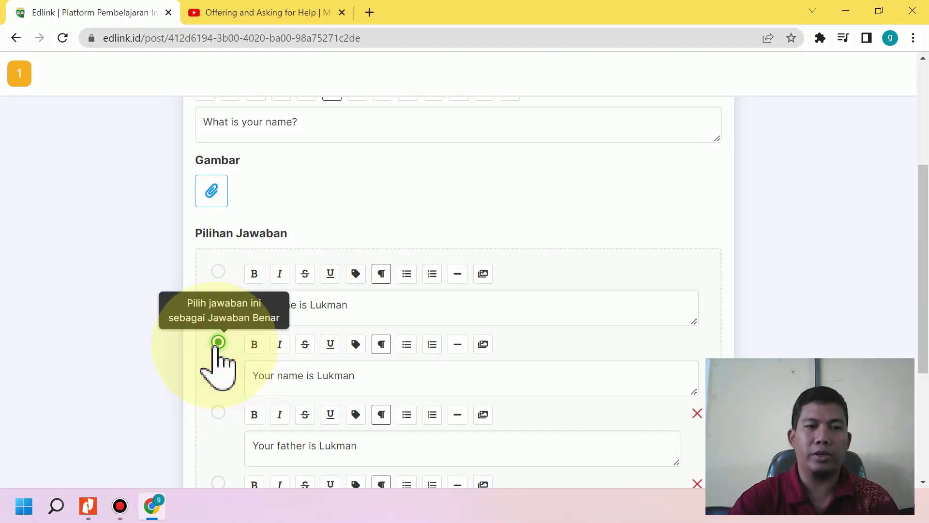
left_click(218, 272)
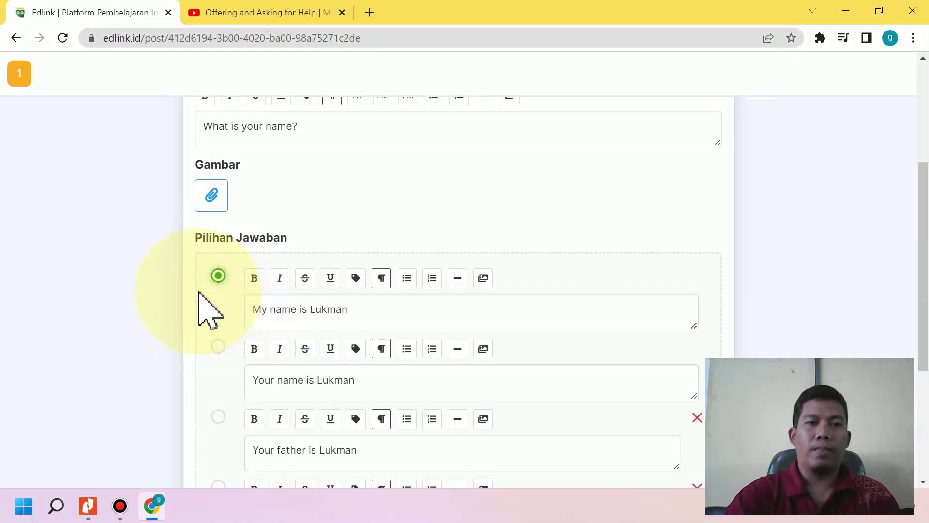
Check question 1 with its five answer options and add a second question to the Ulangan Harian quiz
scroll(208, 309, "up", 4)
scroll(208, 310, "down", 9)
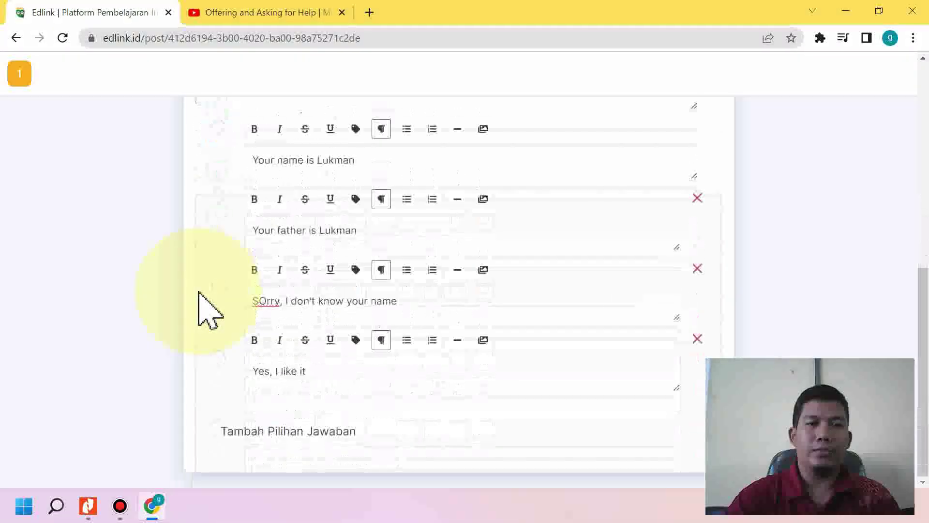
scroll(466, 405, "up", 5)
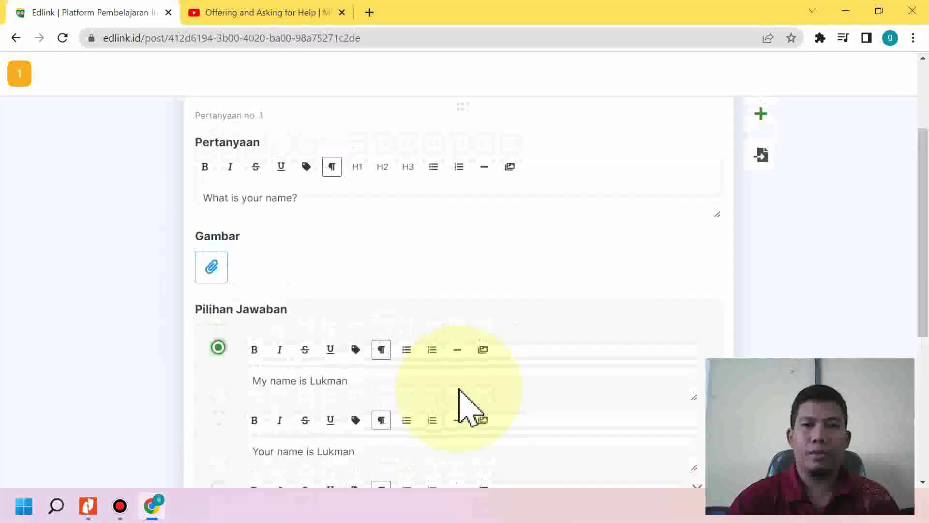
scroll(460, 393, "up", 3)
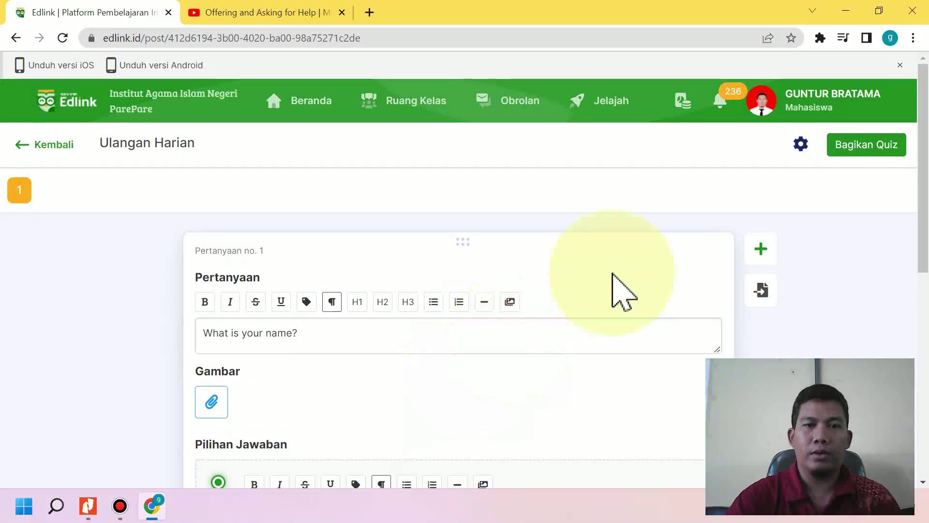
left_click(760, 249)
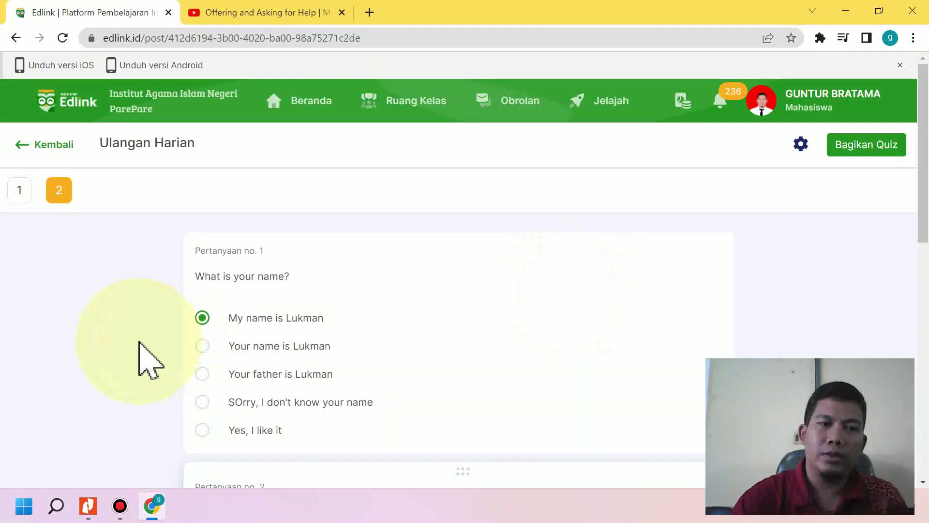
Copy item 3's dialogue and question, without its options, from the Nitro Pro PDF into the text of question 2 in Edlink
scroll(139, 341, "up", 4)
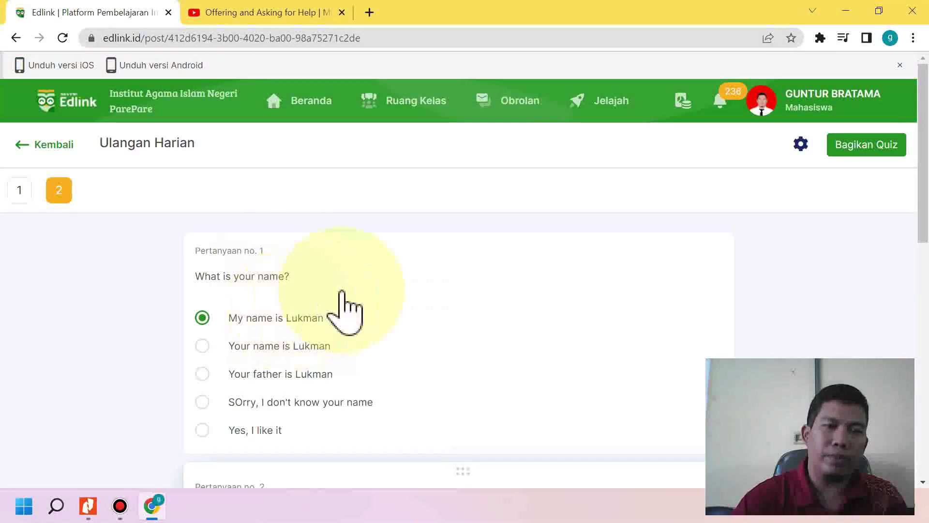
scroll(297, 314, "down", 3)
scroll(268, 290, "down", 8)
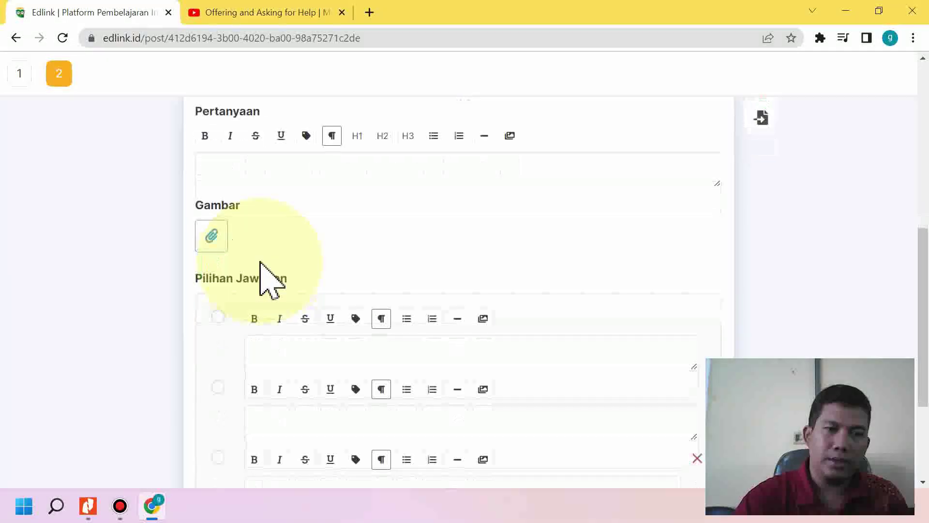
scroll(268, 290, "up", 3)
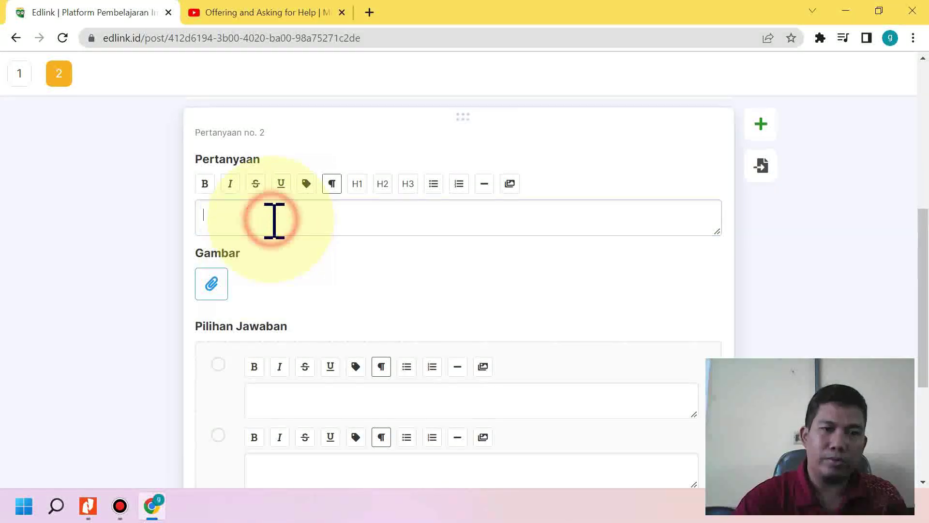
left_click(88, 506)
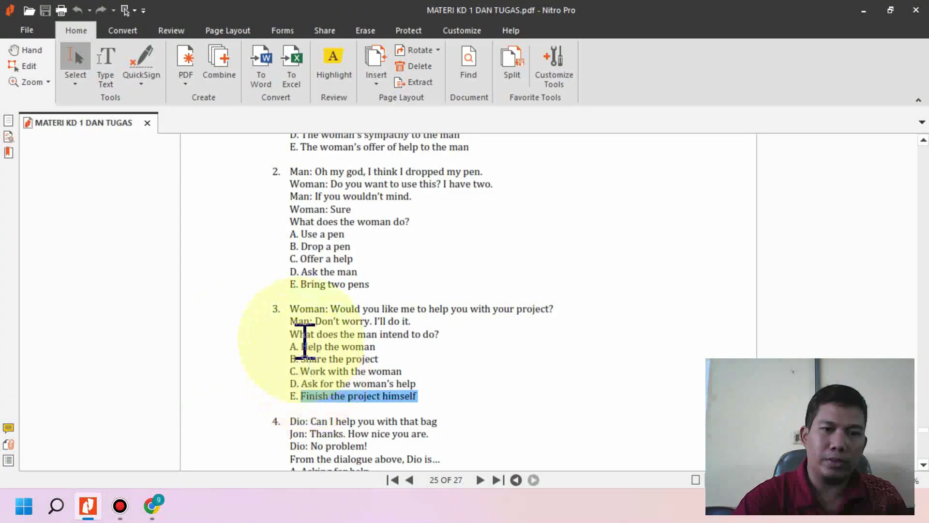
left_click(290, 309)
left_click_drag(308, 314, 463, 334)
key("ctrl+c")
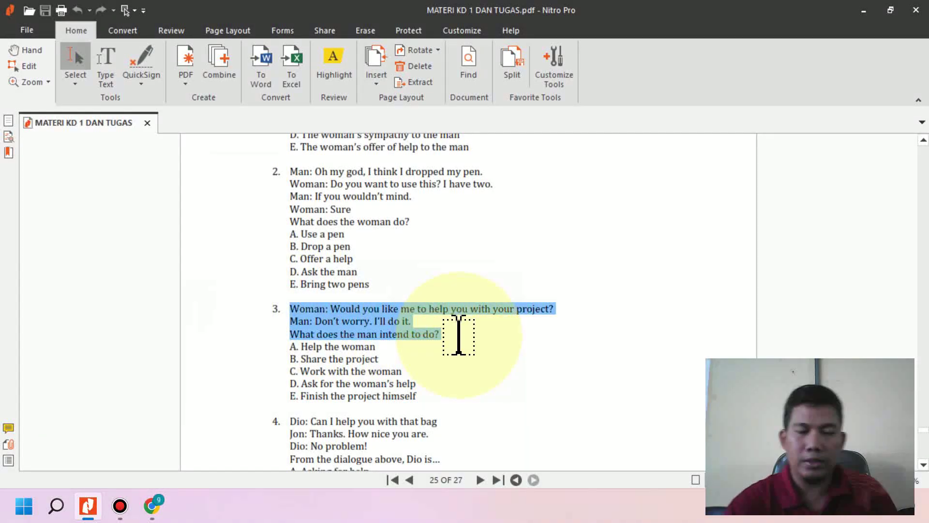
left_click(154, 506)
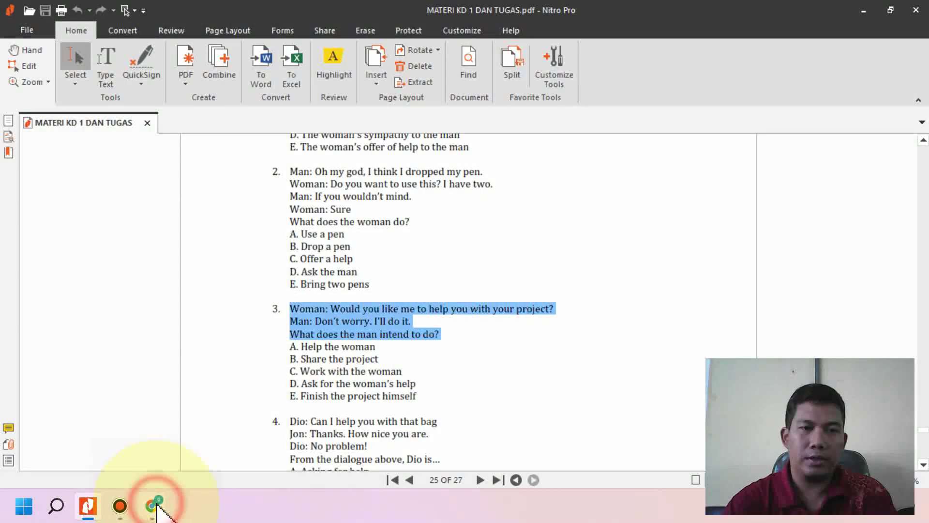
key("ctrl+v")
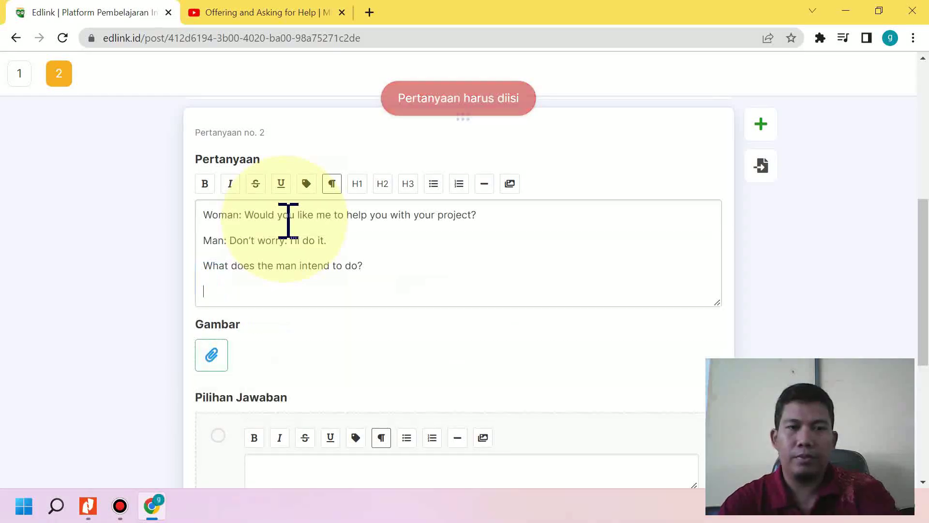
Make the line "What does the man intend to do?" in question 2 bold and underlined
left_click_drag(206, 266, 376, 266)
left_click(205, 185)
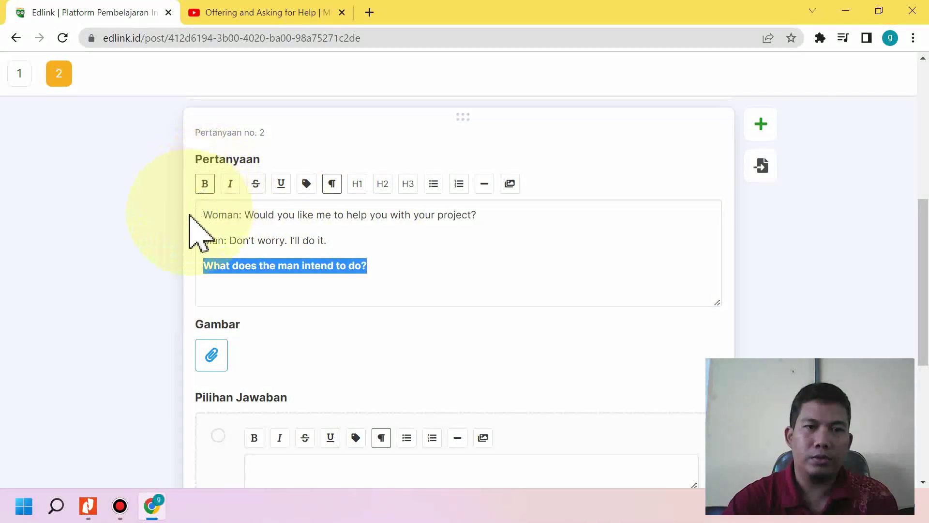
left_click(282, 185)
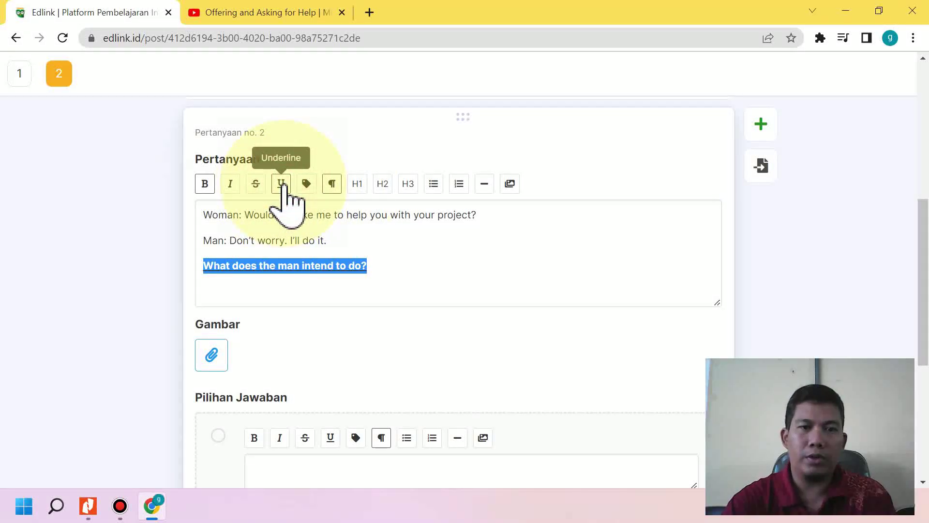
left_click(386, 277)
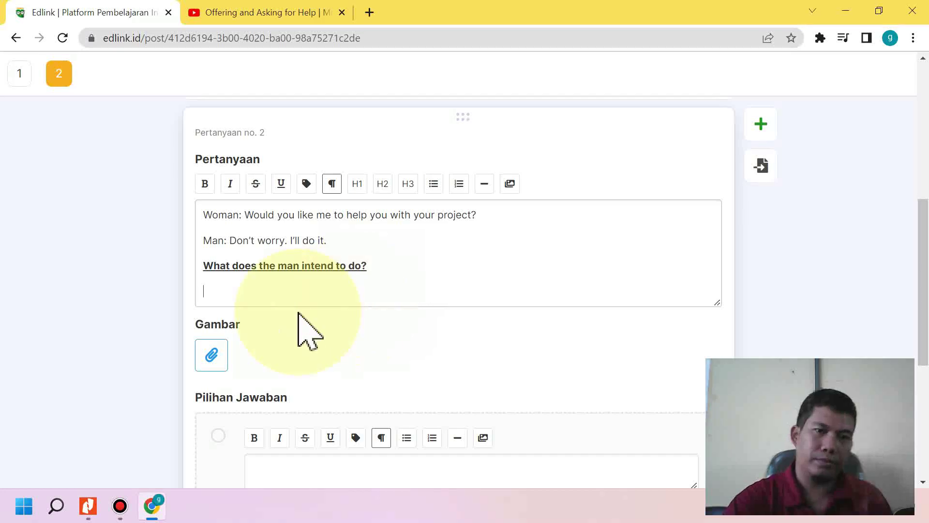
Copy option A of item 3, "Help the woman", from the Nitro Pro PDF into question 2's first answer option in Edlink
scroll(250, 348, "down", 3)
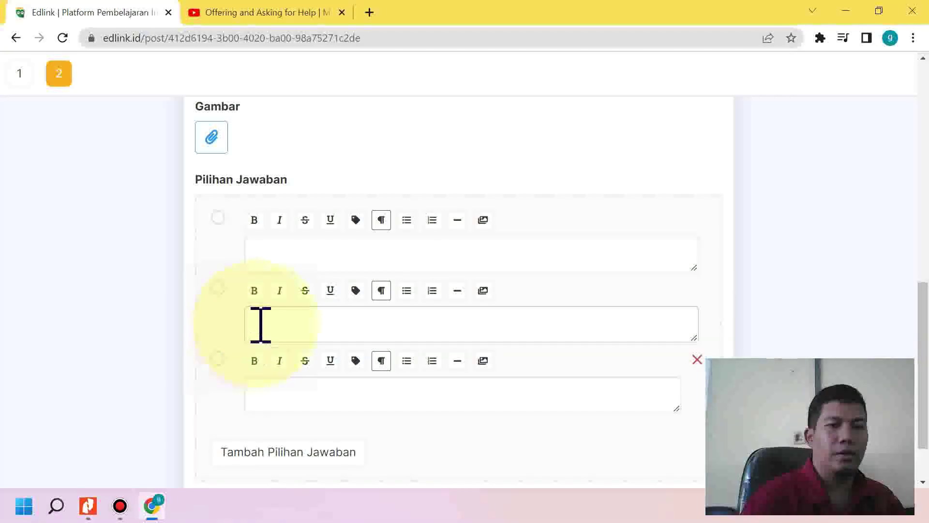
left_click(278, 248)
left_click(87, 505)
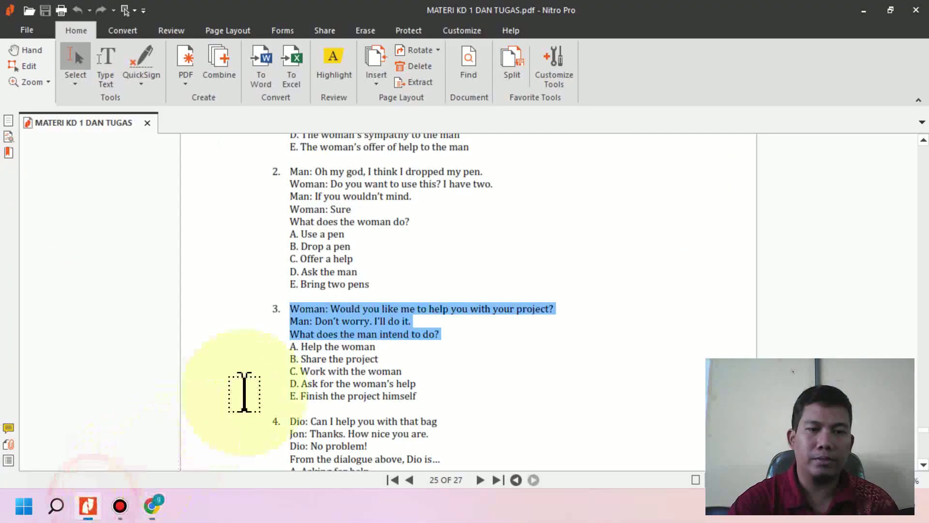
left_click_drag(301, 345, 382, 349)
key("ctrl+c")
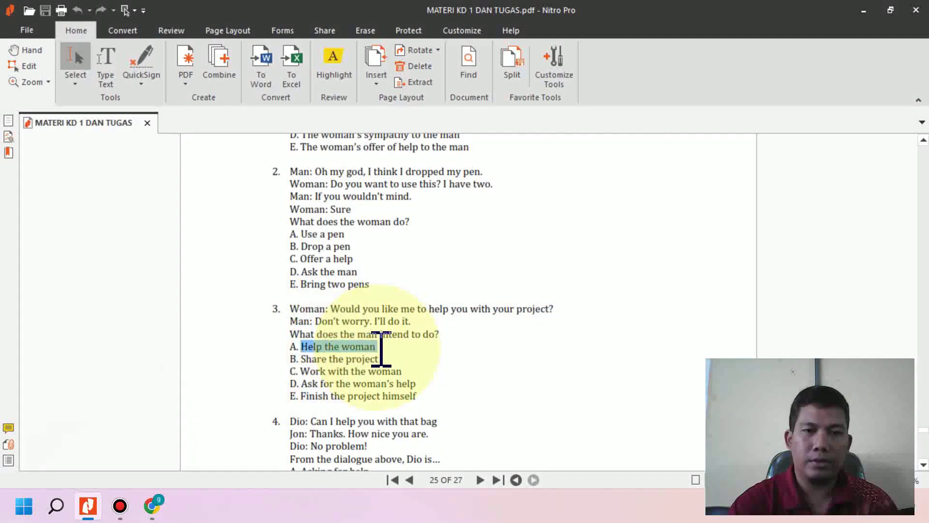
left_click(153, 504)
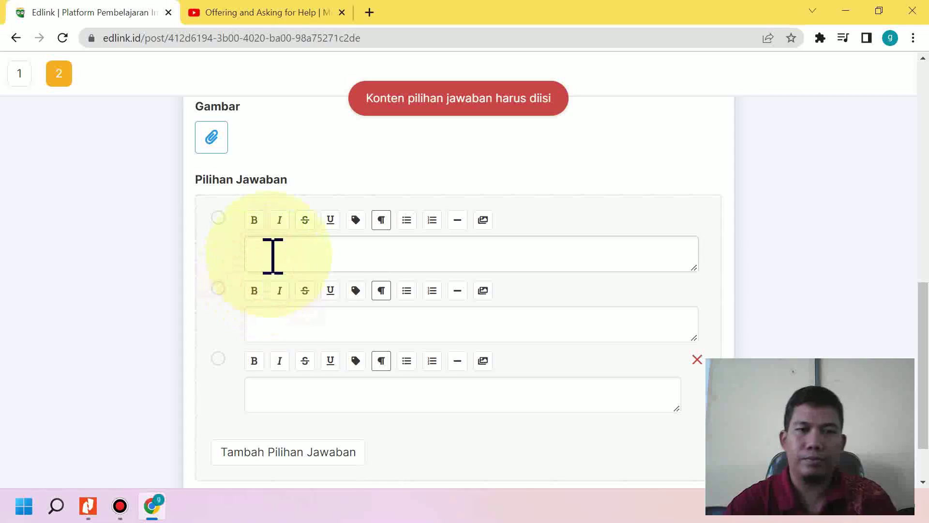
key("ctrl+v")
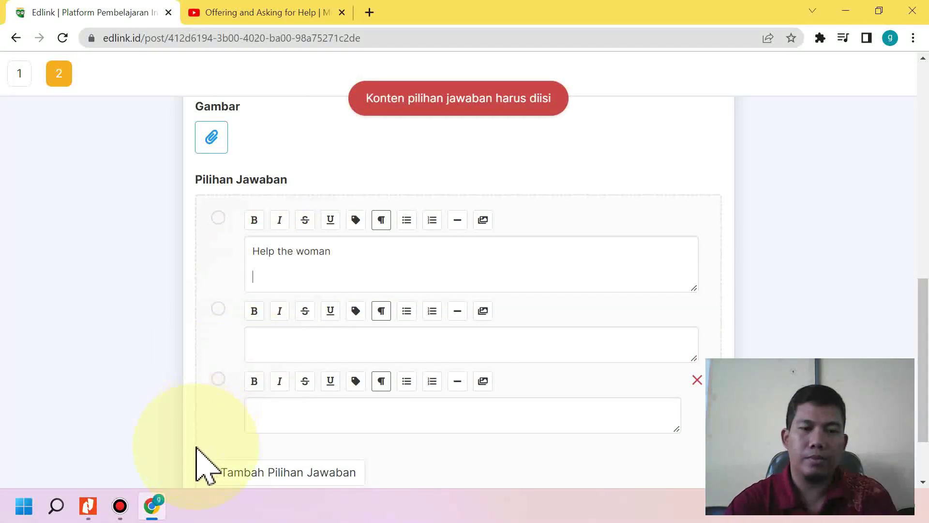
Copy option B of item 3, "Share the project", from the Nitro Pro PDF into question 2's second answer option in Edlink
left_click(88, 506)
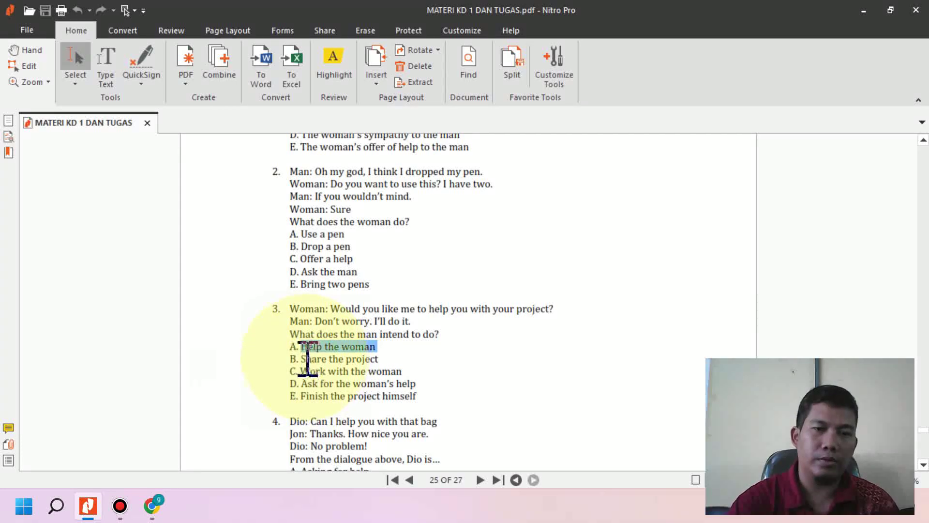
left_click_drag(304, 359, 375, 360)
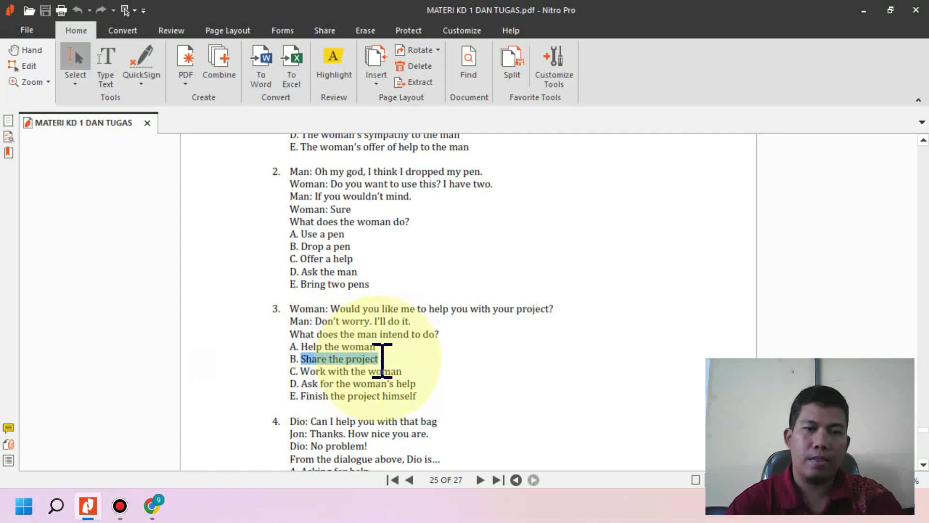
left_click(152, 506)
left_click(285, 322)
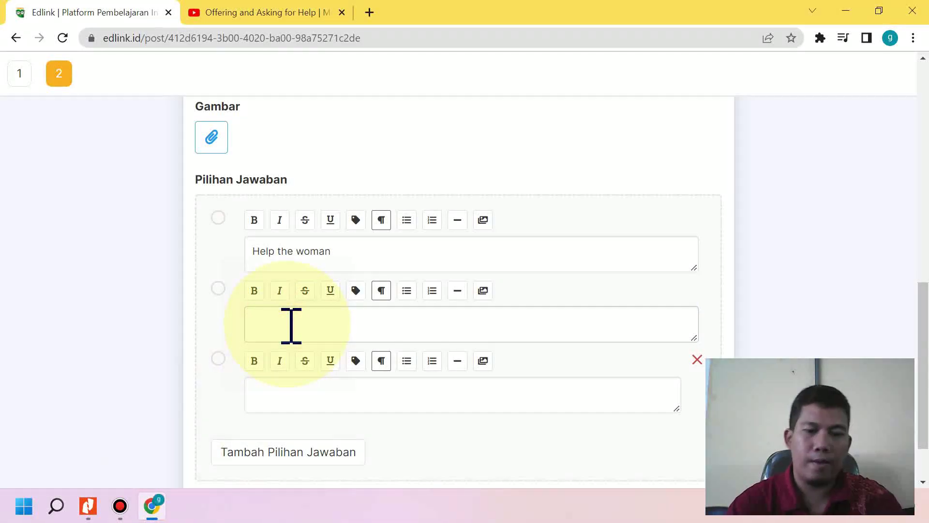
mouse_move(152, 506)
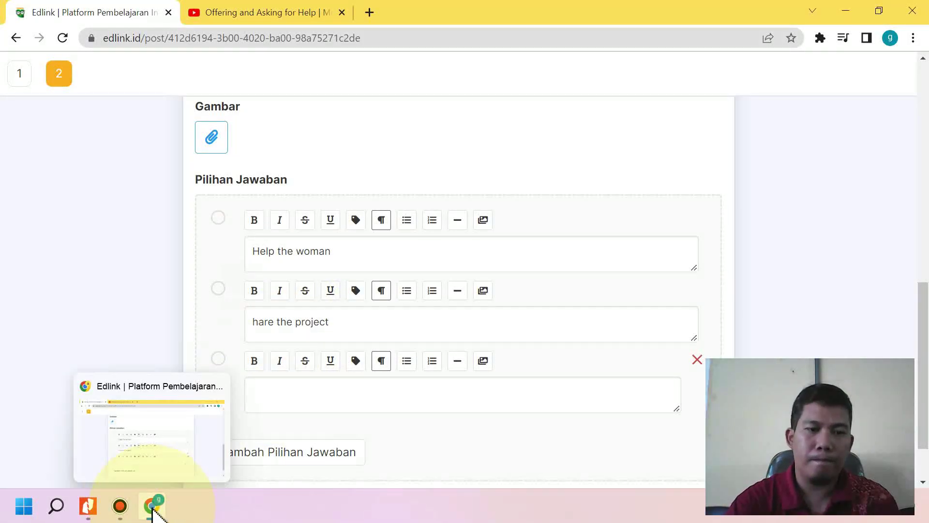
Copy option C of item 3, "Work with the woman", from the Nitro Pro PDF into question 2's third answer option in Edlink
left_click(88, 505)
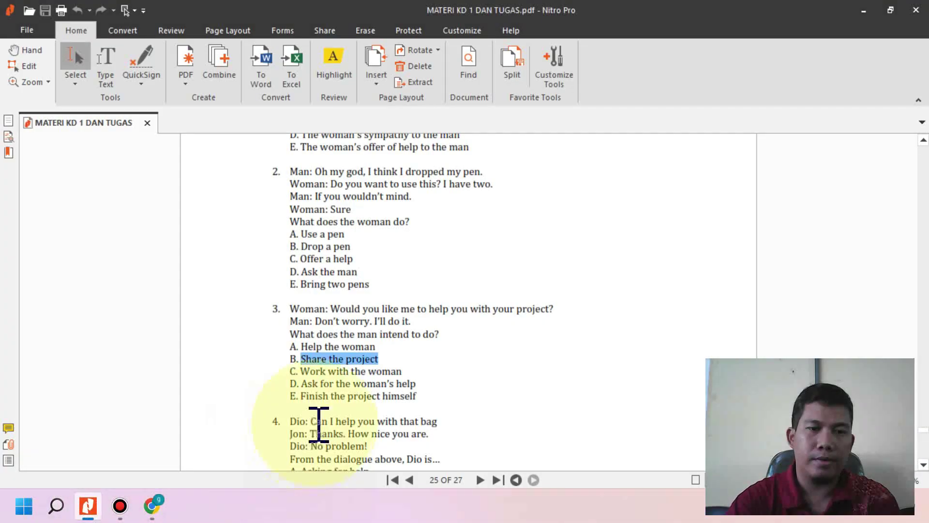
left_click_drag(299, 371, 411, 376)
key("ctrl+c")
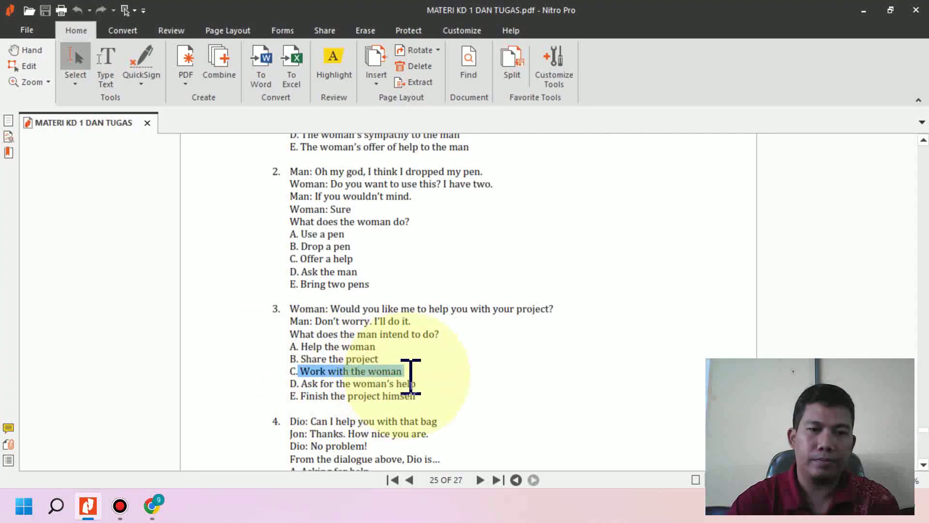
left_click(152, 506)
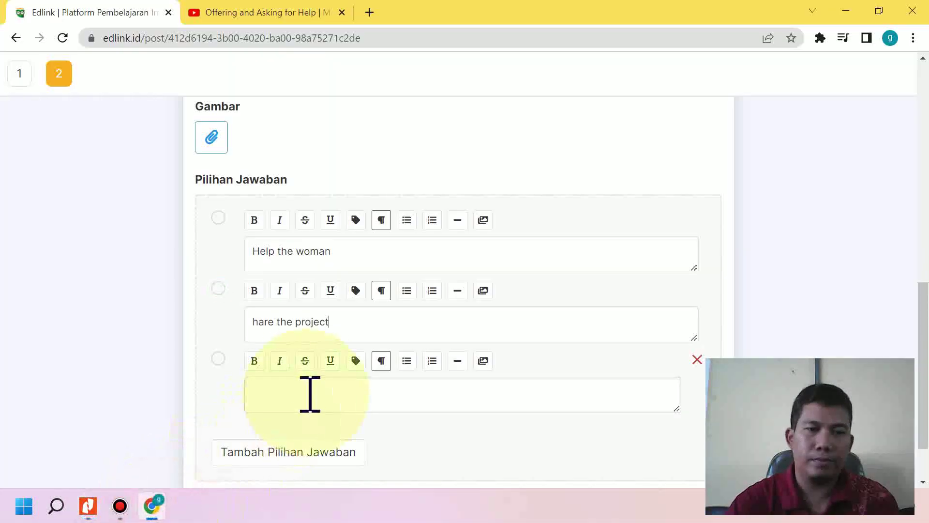
left_click(269, 399)
key("ctrl+v")
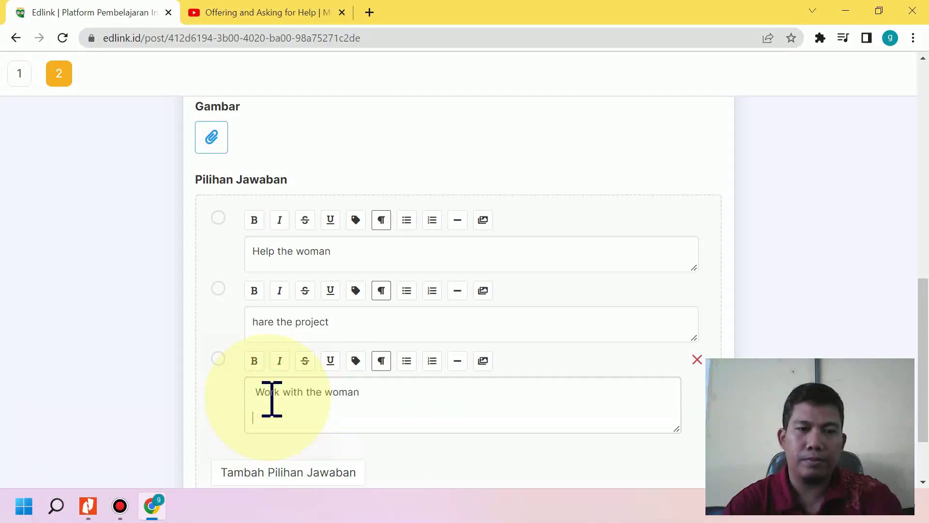
key("BackSpace")
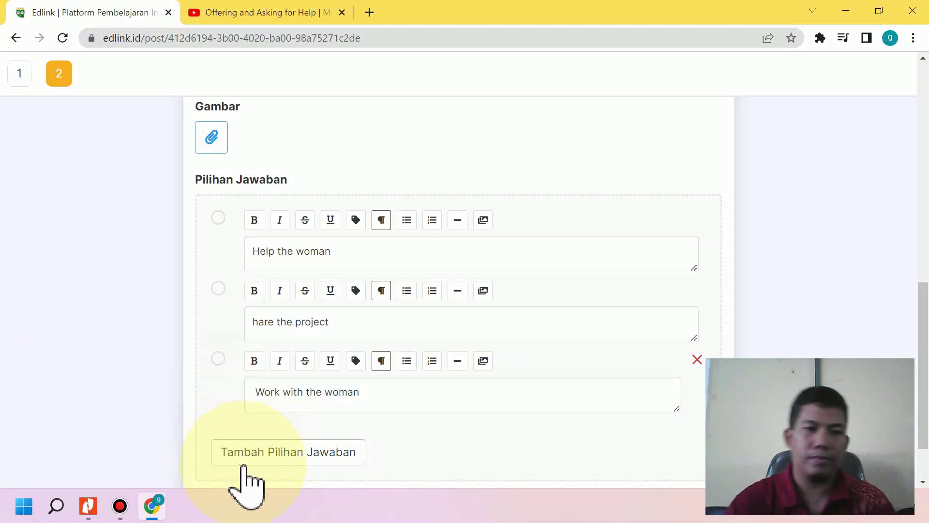
Add a fourth and a fifth answer option to question 2
left_click(251, 454)
scroll(255, 447, "down", 3)
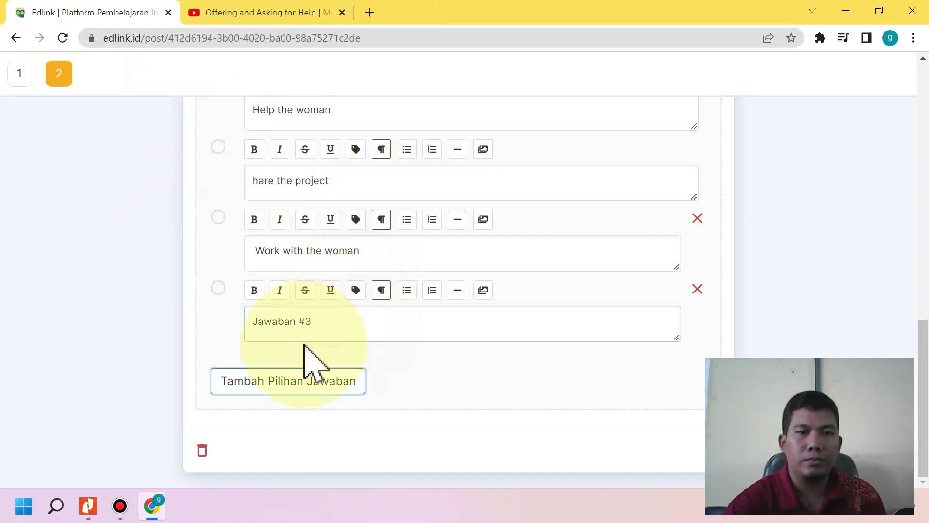
left_click(289, 384)
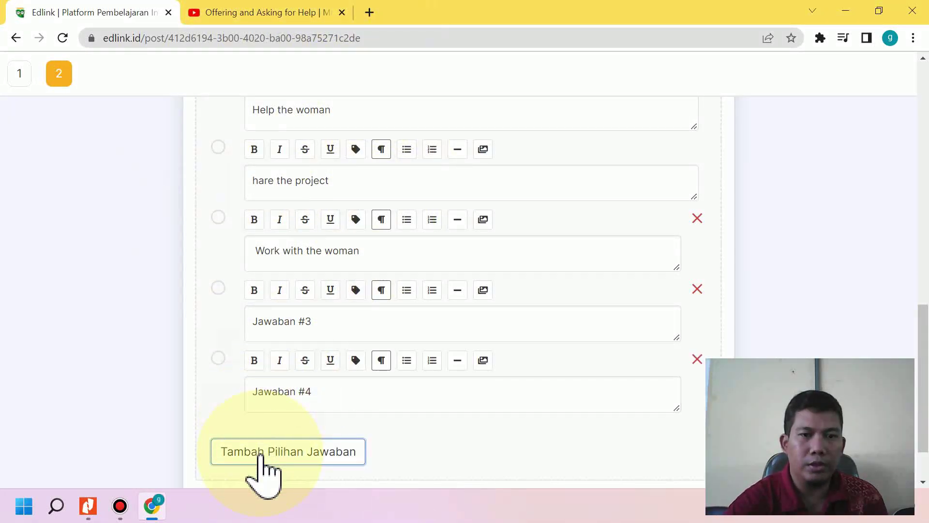
scroll(225, 320, "up", 1)
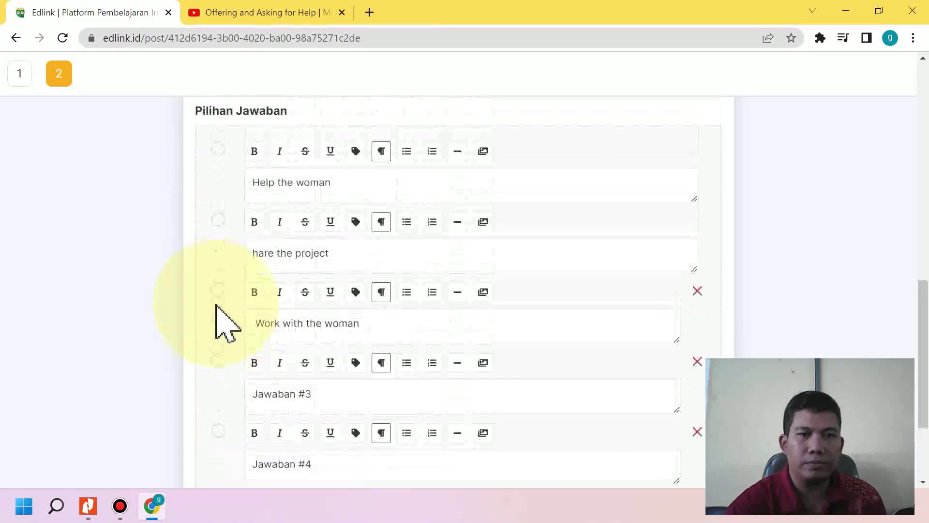
Try to copy option D of item 3, "Ask for the woman's help", from the Nitro Pro PDF into question 2's fourth answer option in Edlink
left_click(88, 505)
left_click_drag(304, 383, 418, 383)
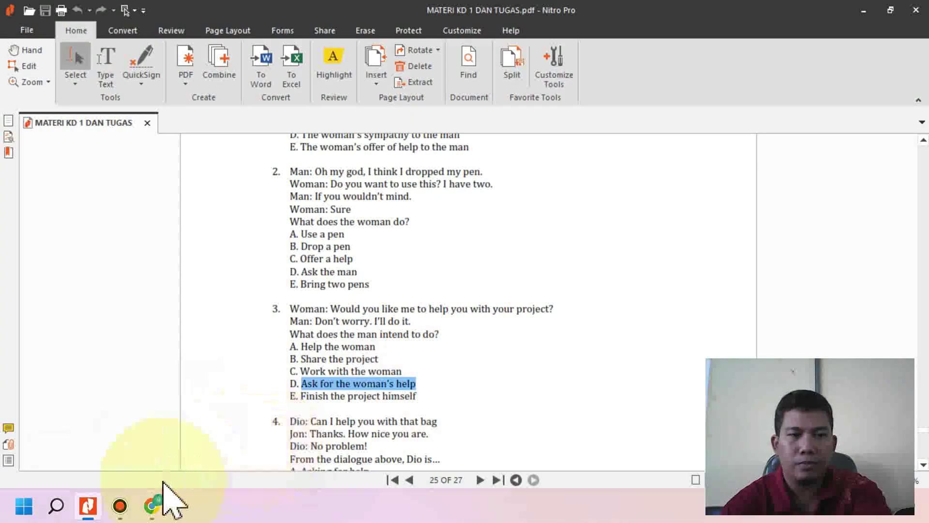
left_click(151, 505)
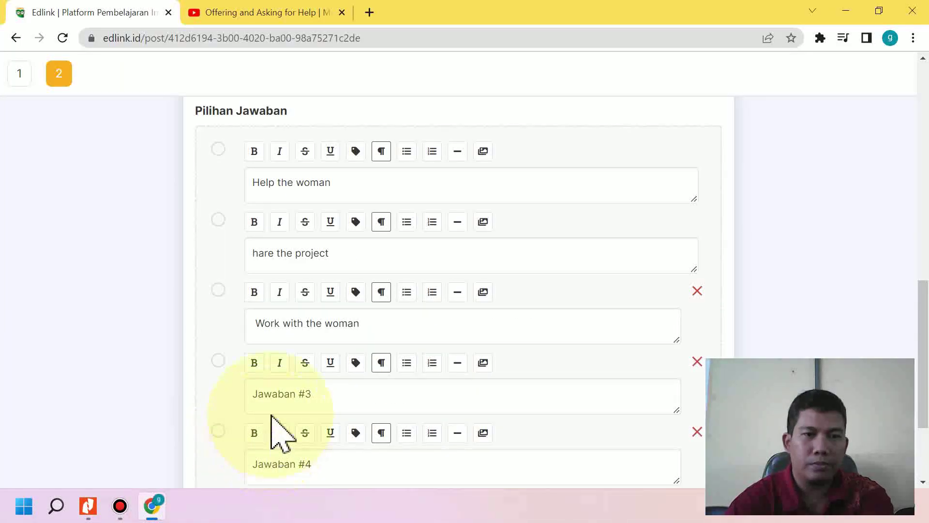
triple_click(326, 388)
key("ctrl+v")
scroll(184, 397, "down", 3)
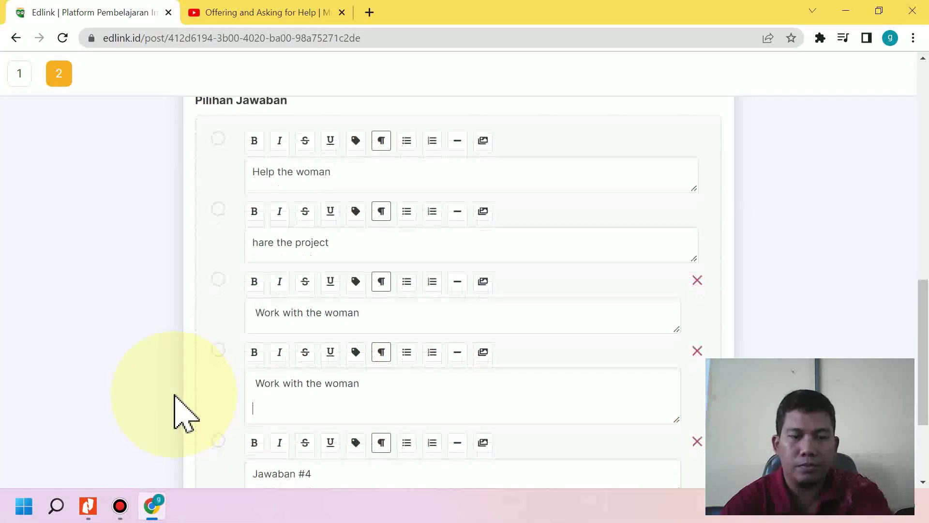
key("BackSpace")
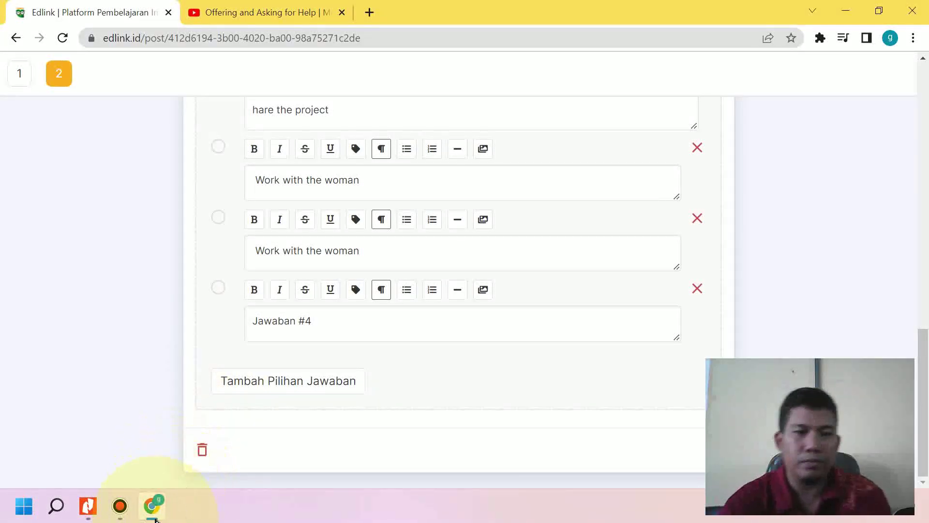
Copy option E of item 3, "Finish the project himself", from the Nitro Pro PDF into question 2's fifth answer option in Edlink
left_click(88, 506)
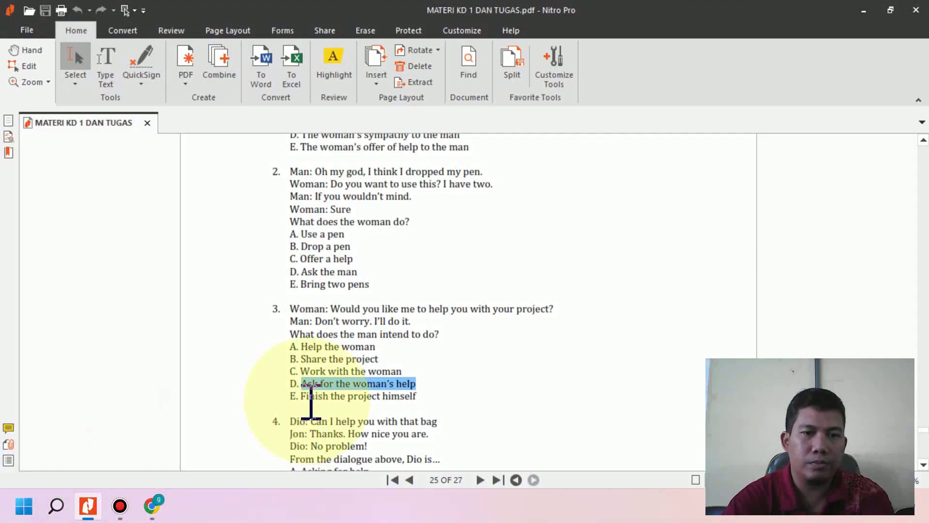
left_click_drag(302, 396, 426, 400)
key("ctrl+c")
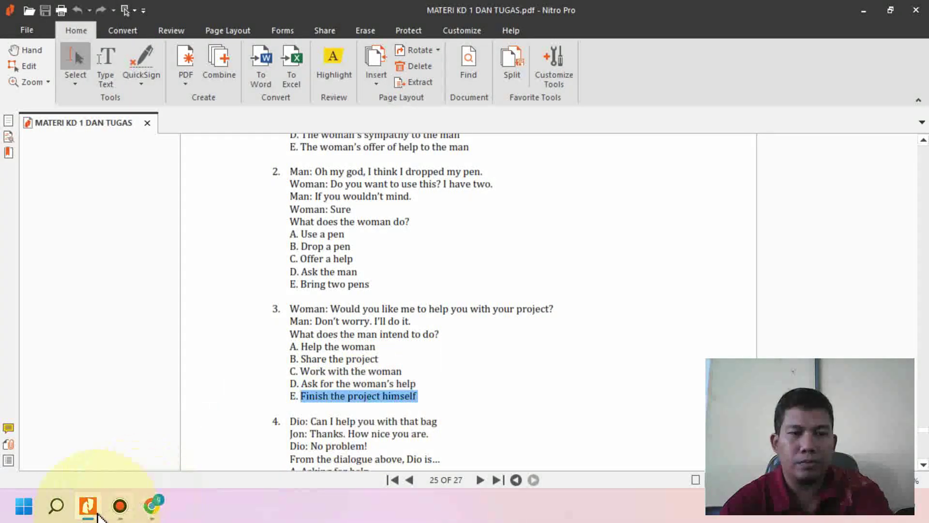
left_click(154, 508)
left_click(326, 317)
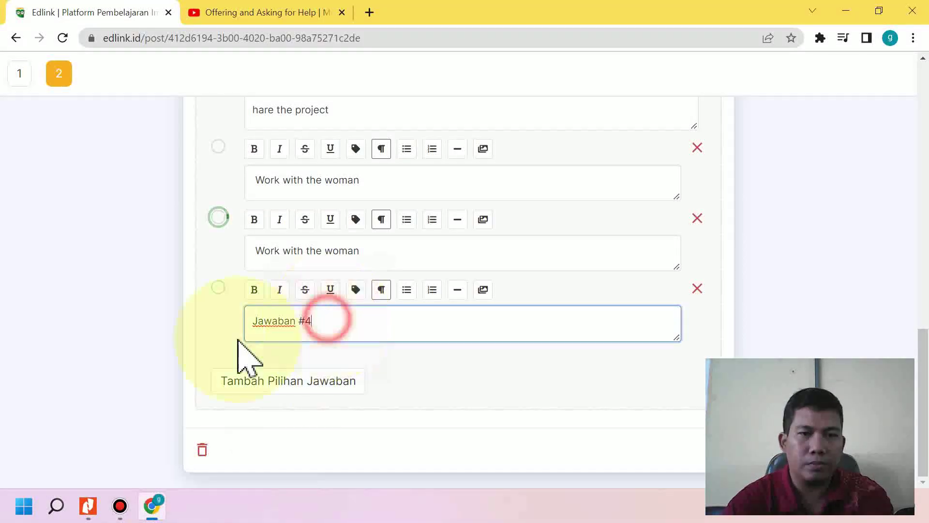
key("ctrl+a")
key("ctrl+v")
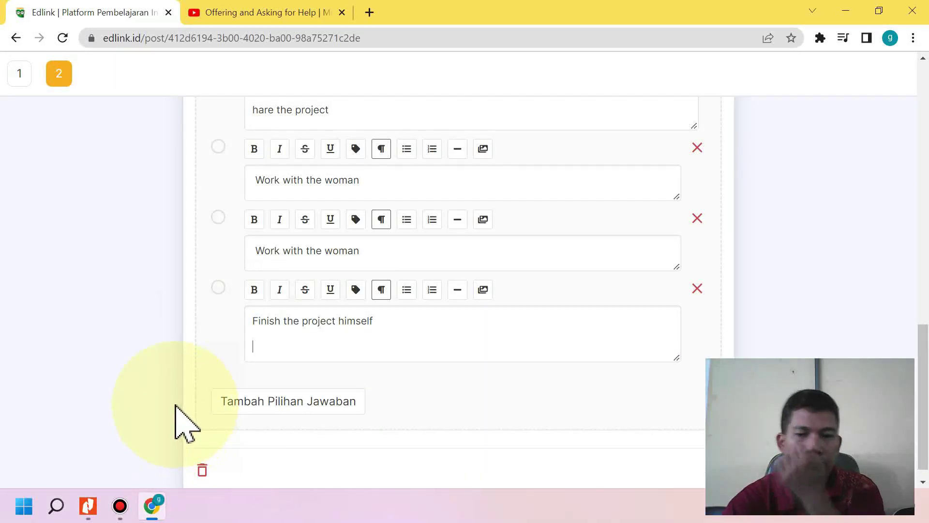
key("BackSpace")
Mark the fifth option, "Finish the project himself", as the correct answer of question 2
scroll(179, 349, "up", 3)
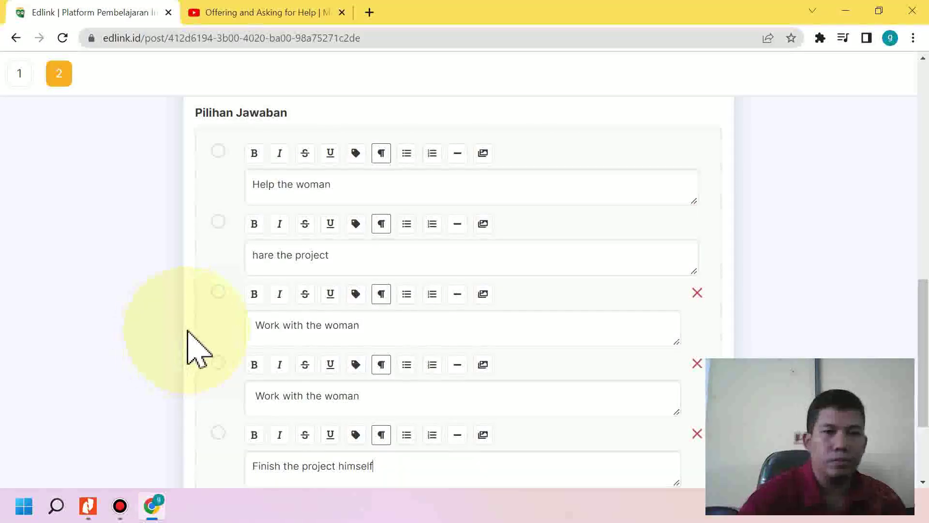
scroll(205, 373, "down", 3)
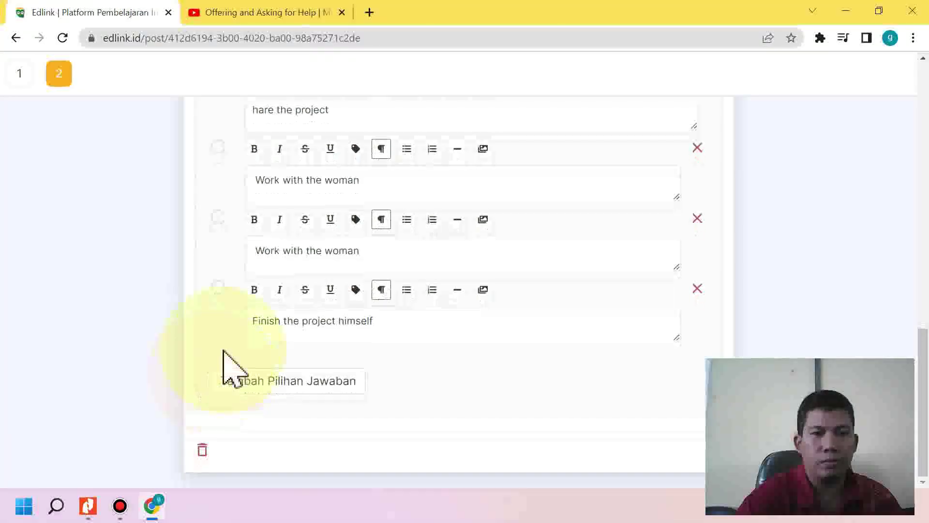
left_click(222, 289)
Look over both questions, share the Ulangan Harian quiz with the class and close the Berita Kampus announcement
scroll(142, 353, "up", 5)
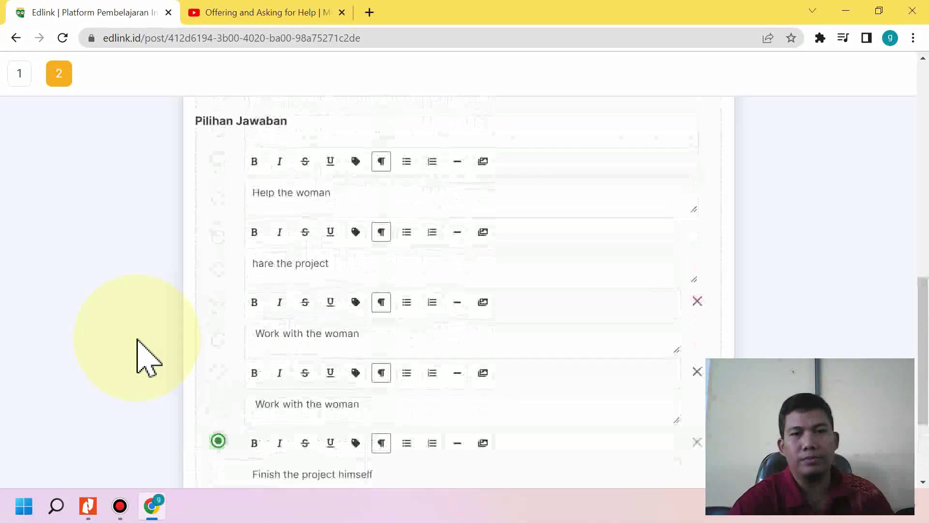
scroll(146, 353, "up", 7)
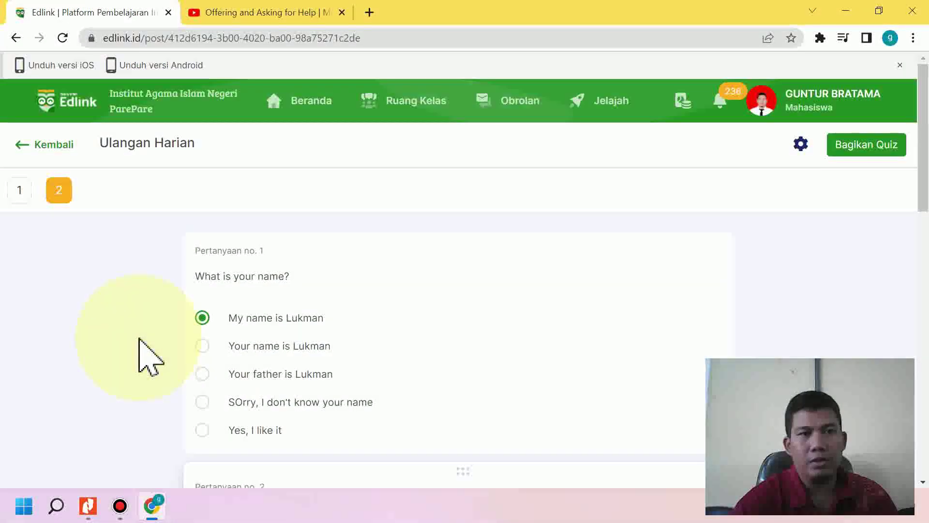
scroll(145, 358, "down", 5)
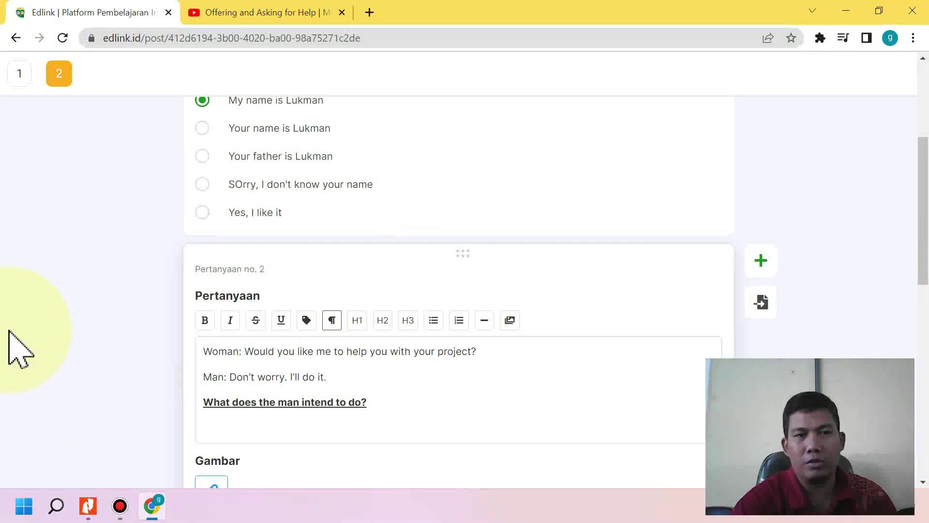
scroll(172, 415, "down", 5)
scroll(164, 404, "up", 4)
scroll(164, 406, "up", 6)
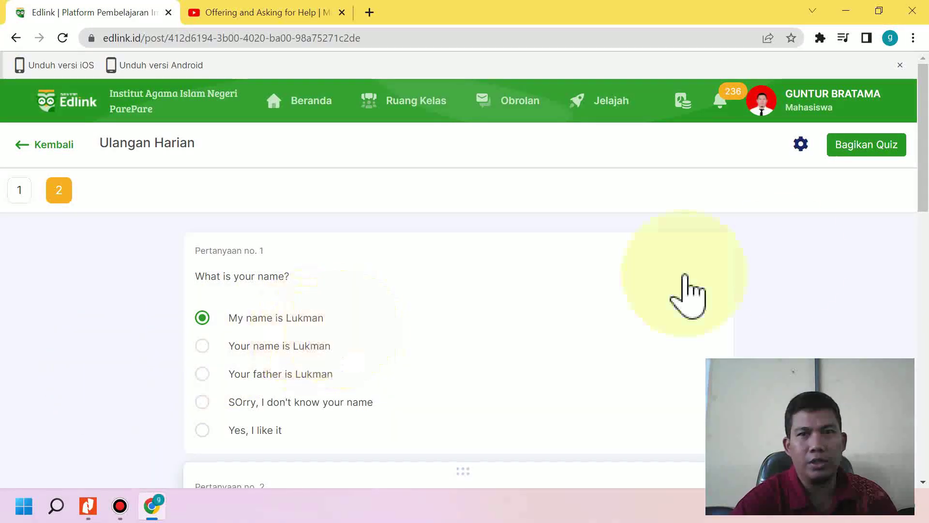
left_click(848, 144)
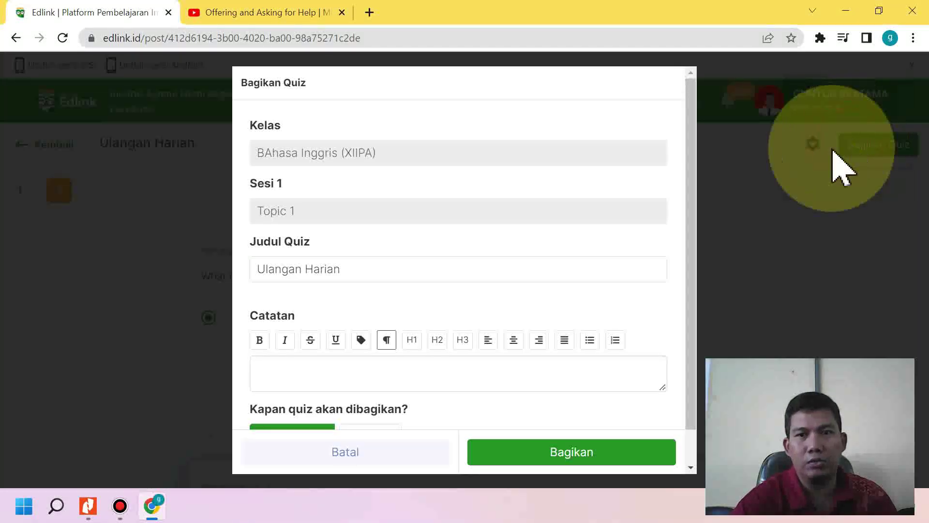
scroll(473, 379, "down", 1)
left_click(517, 439)
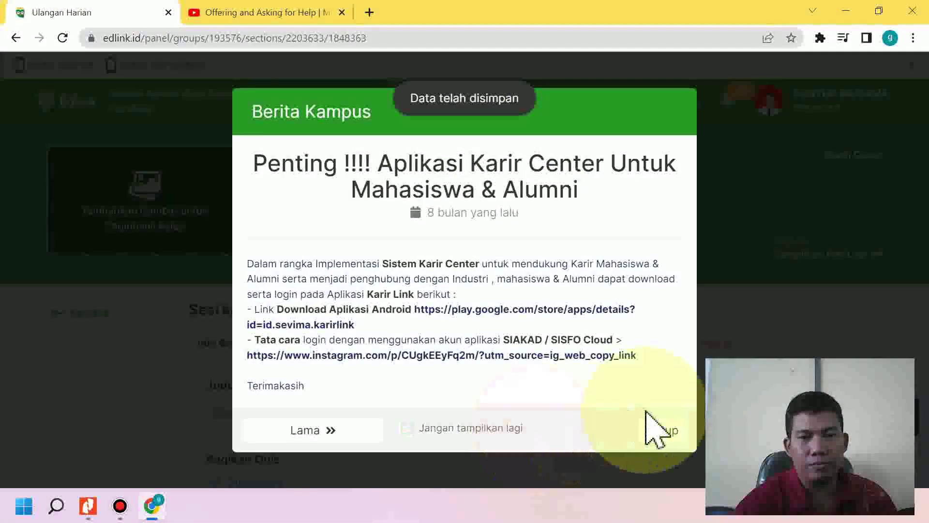
left_click(651, 430)
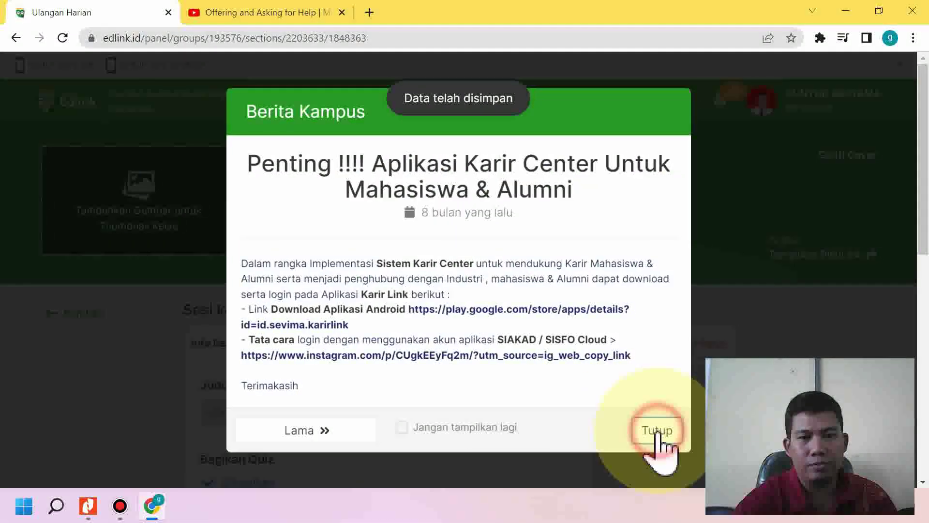
Return from the shared quiz to the Topic 1 session and examine its list of learning materials
scroll(386, 363, "down", 5)
scroll(386, 363, "up", 5)
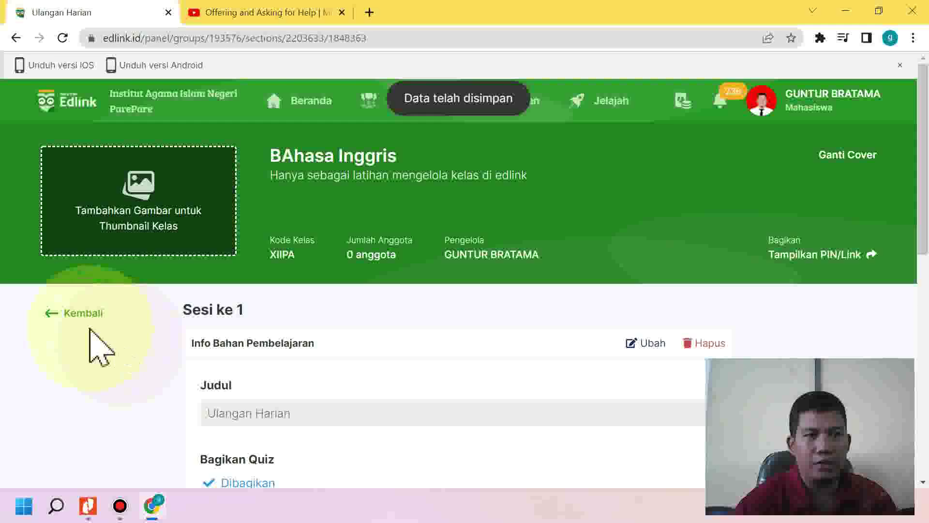
left_click(82, 313)
scroll(164, 412, "down", 5)
scroll(162, 411, "down", 2)
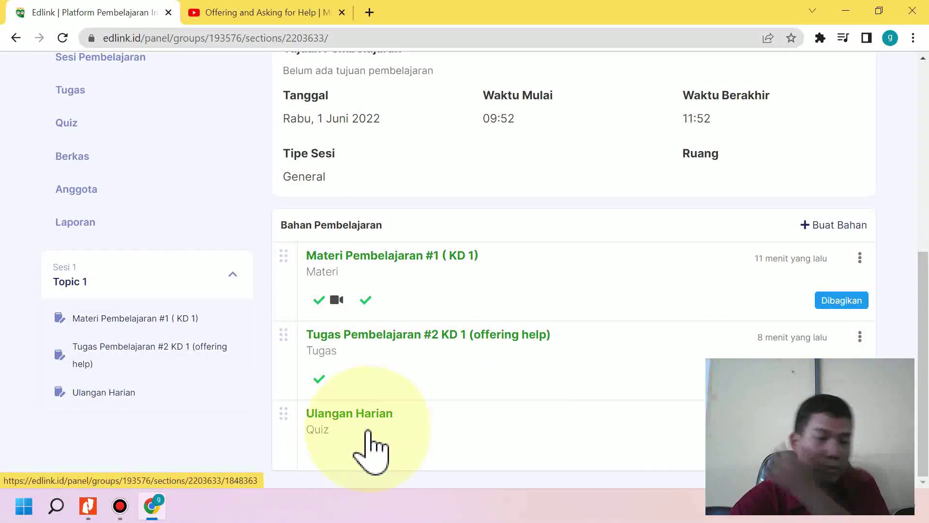
scroll(362, 419, "up", 4)
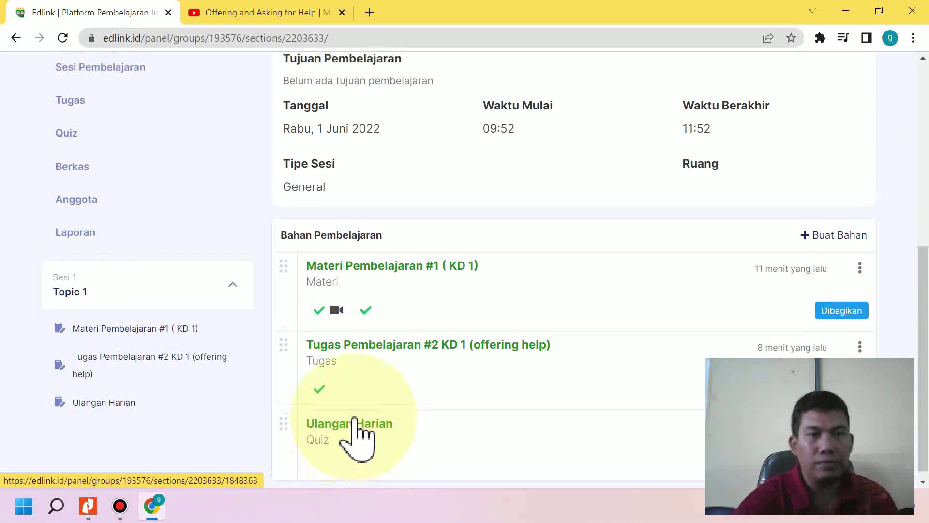
scroll(10, 464, "down", 4)
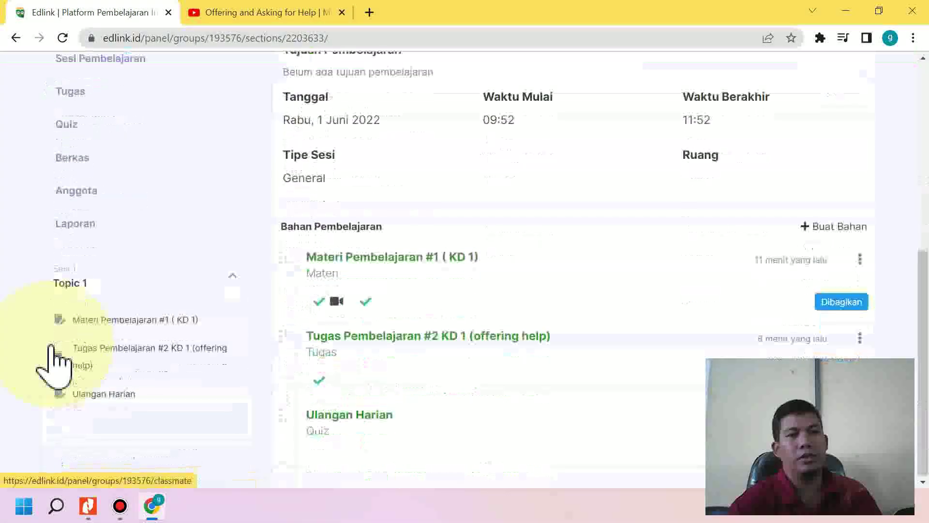
scroll(281, 284, "up", 5)
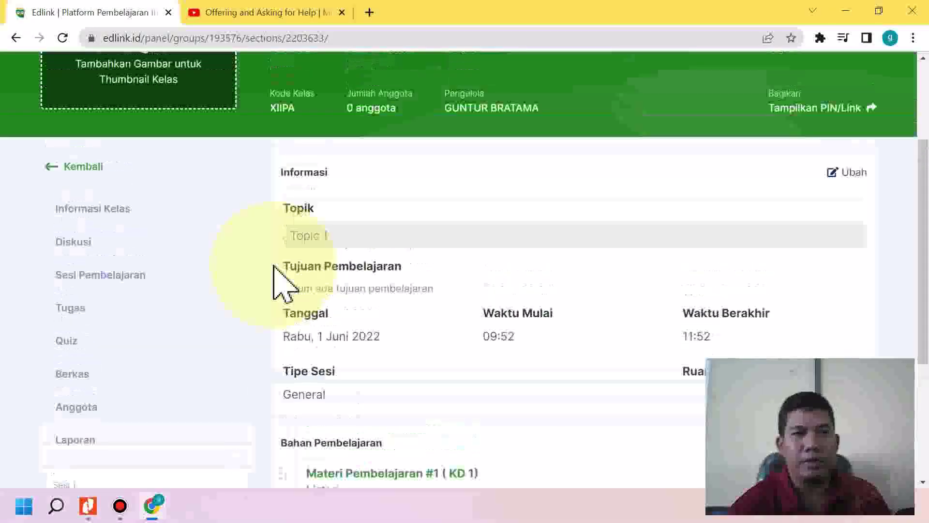